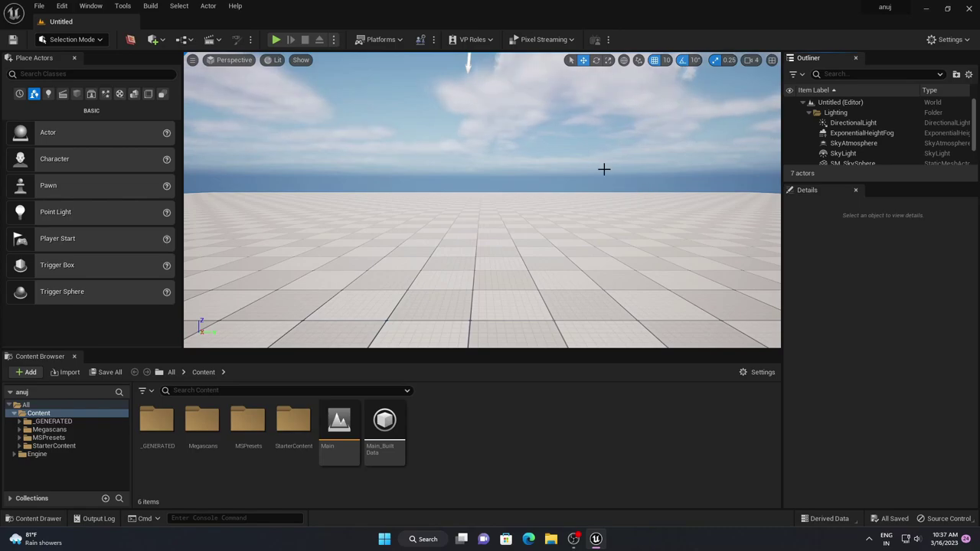
- Enable the Modeling Tools Editor Mode plugin from Edit > Plugins and accept the beta warning
left_click(66, 5)
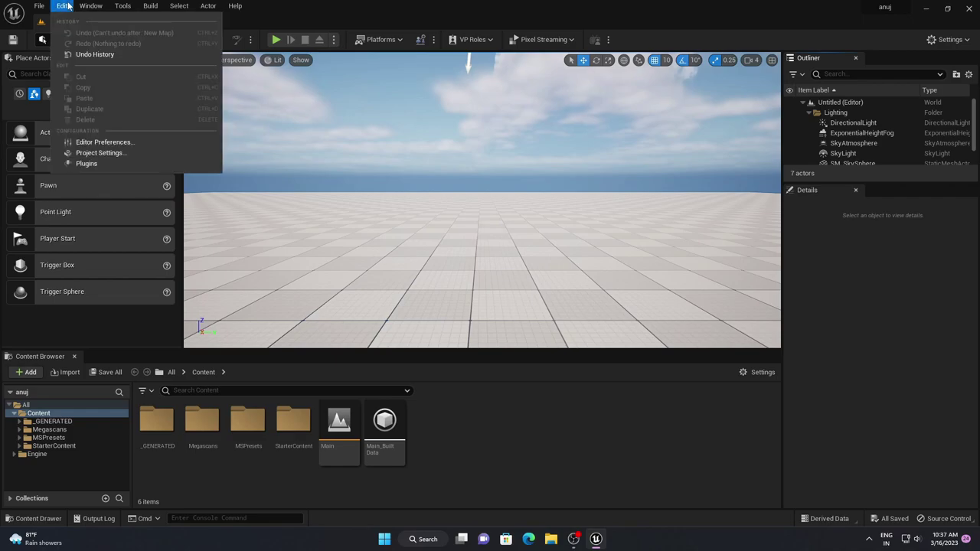
left_click(96, 163)
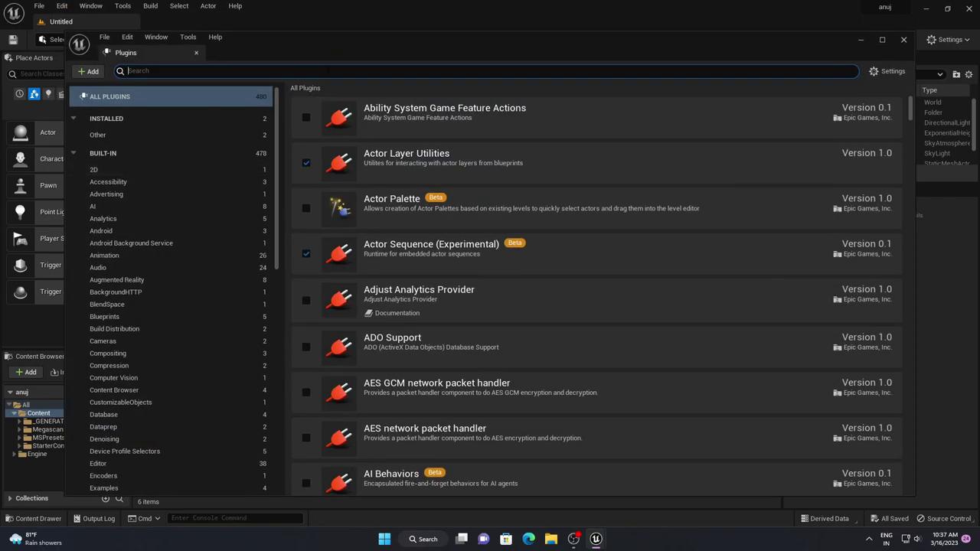
type("mode")
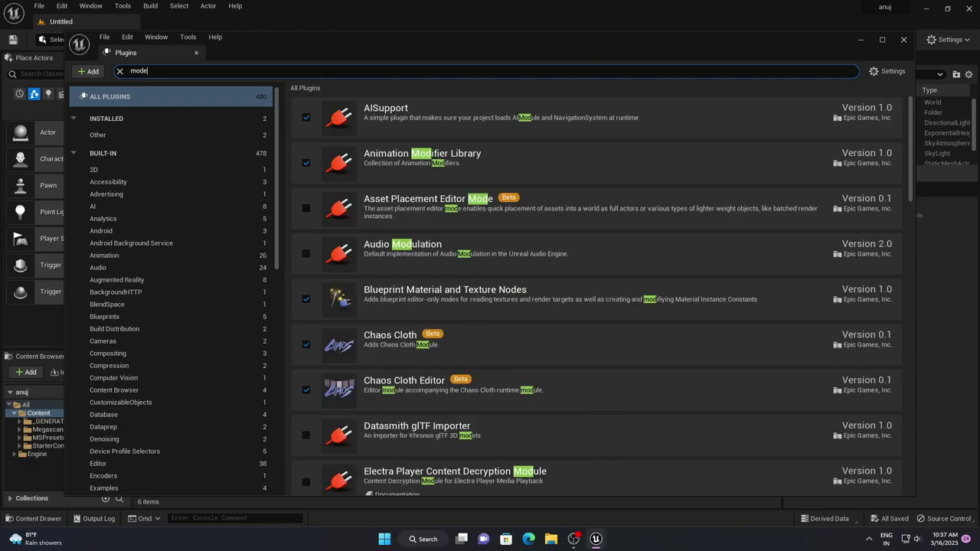
type("li")
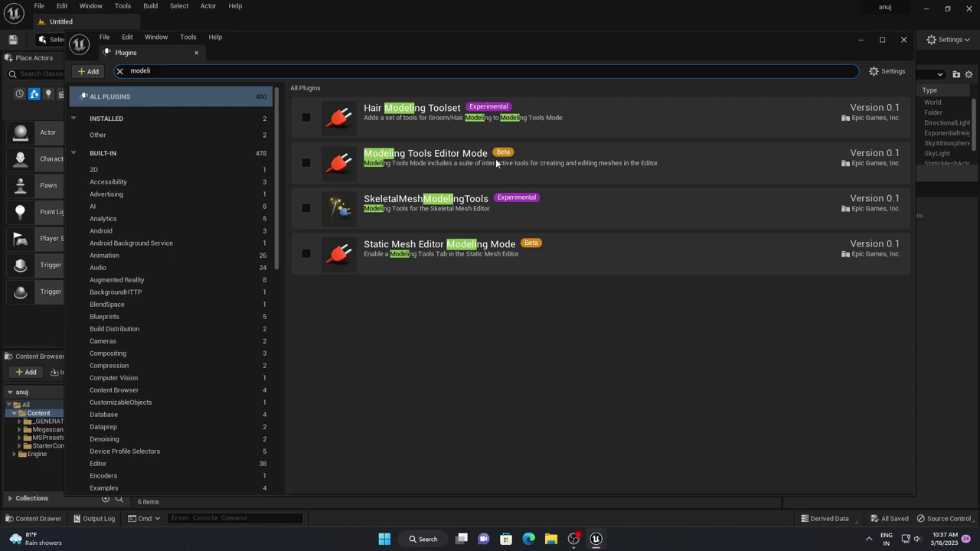
left_click(307, 164)
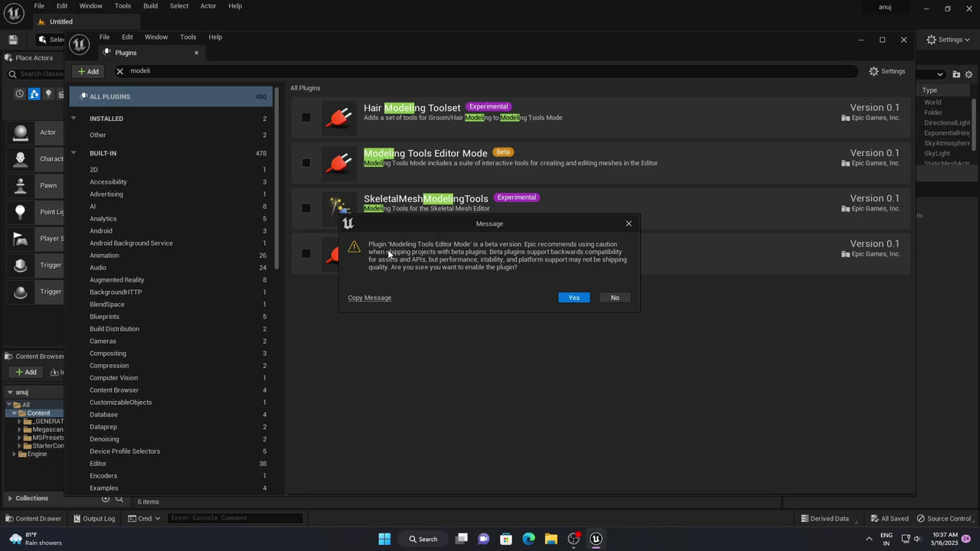
left_click(574, 298)
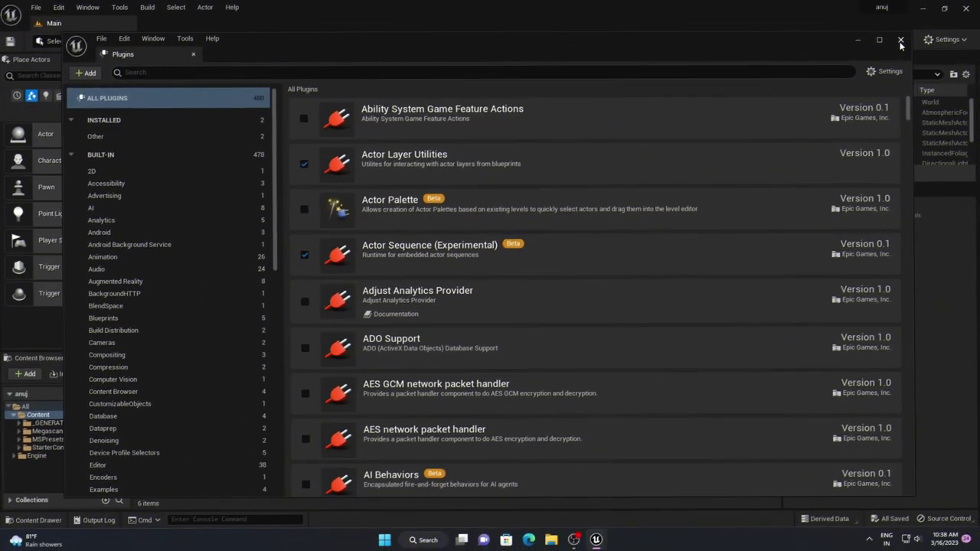
- Close the Plugins window and return to the main editor
left_click(903, 40)
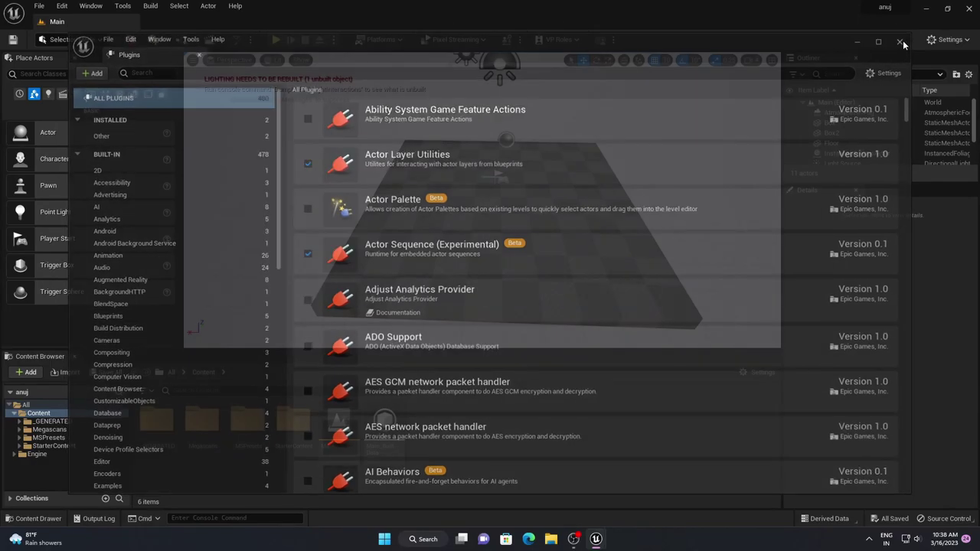
scroll(223, 141, "up", 2)
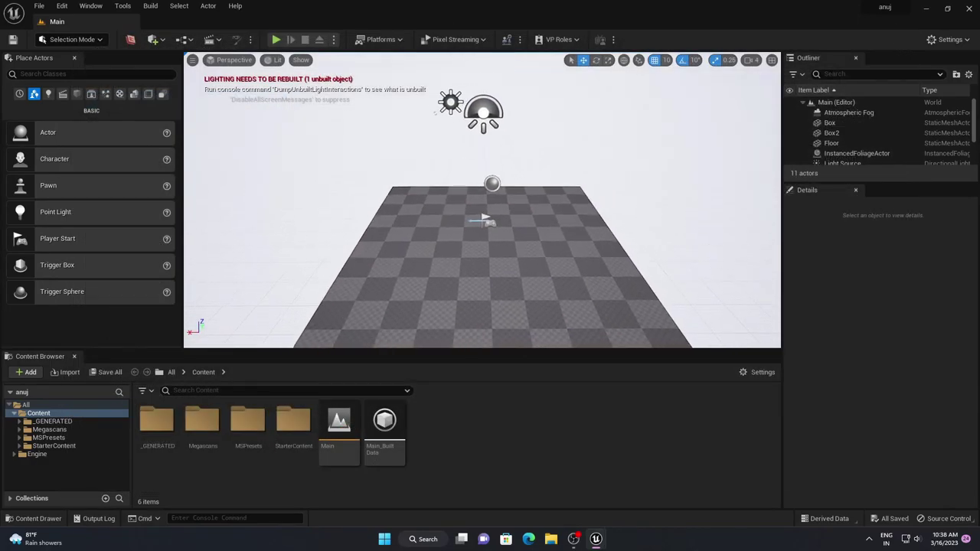
left_click(92, 43)
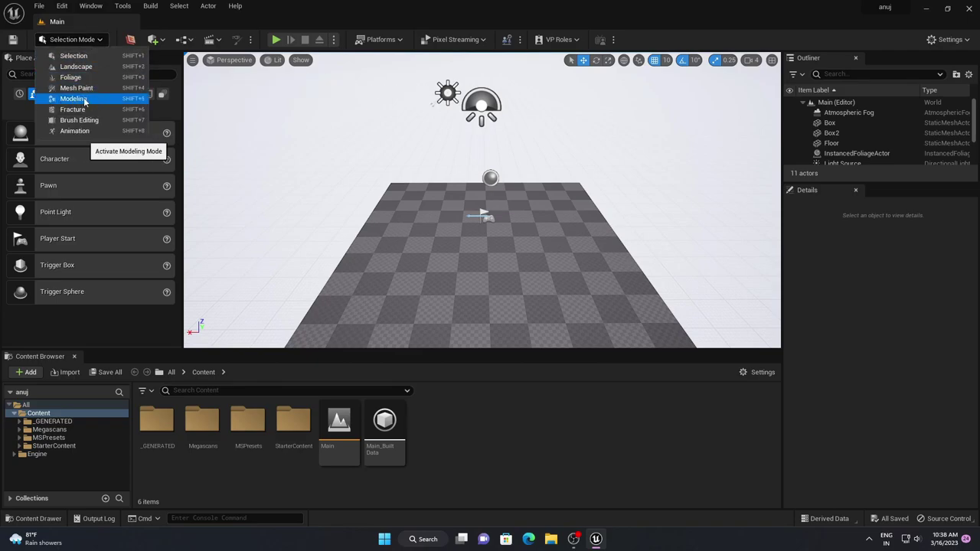
left_click(424, 6)
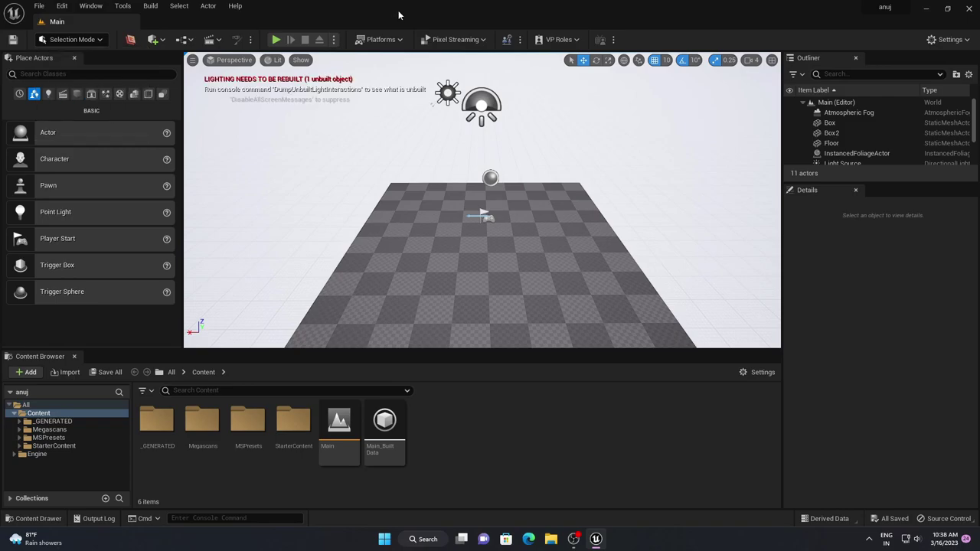
- Create a new level from the Basic template and tilt the view down to the floor
left_click(40, 6)
left_click(60, 32)
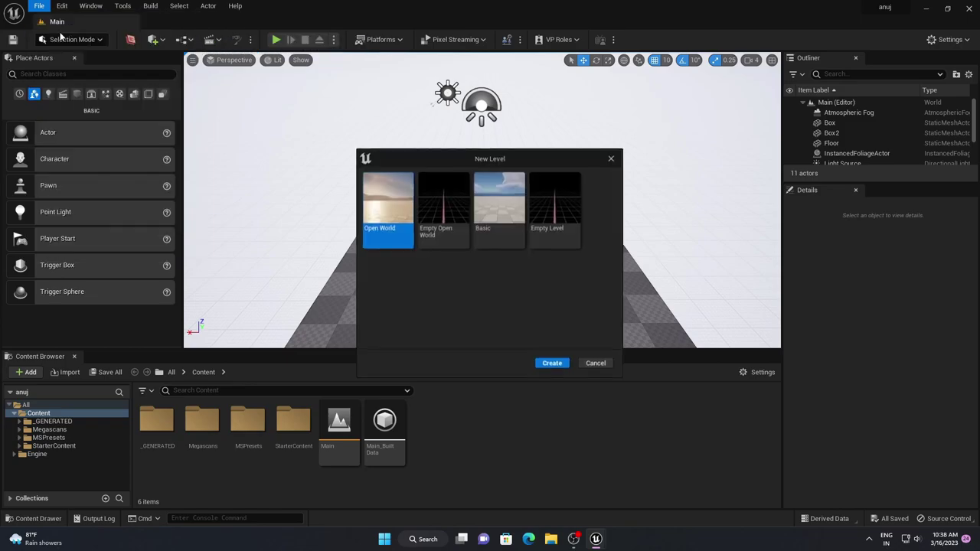
left_click(492, 203)
left_click(552, 365)
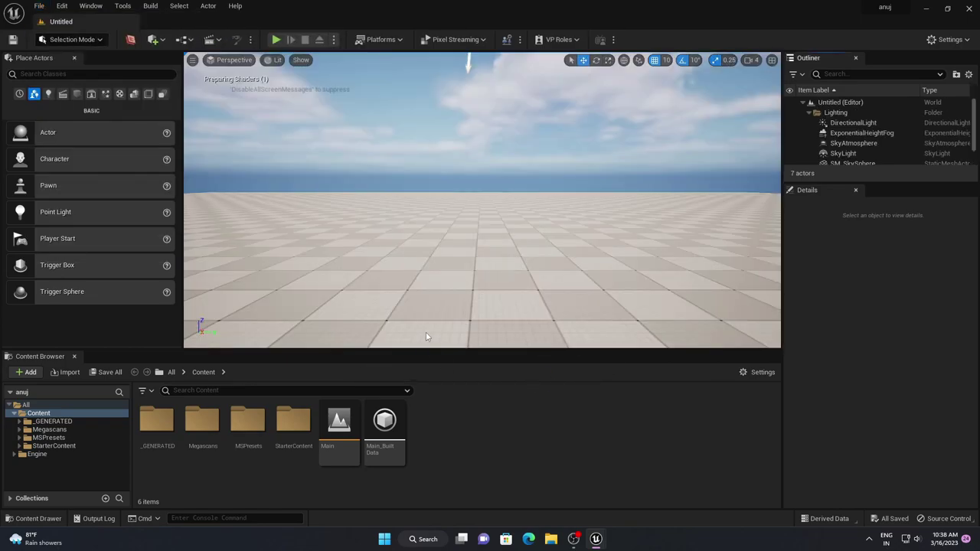
left_click_drag(509, 256, 510, 291)
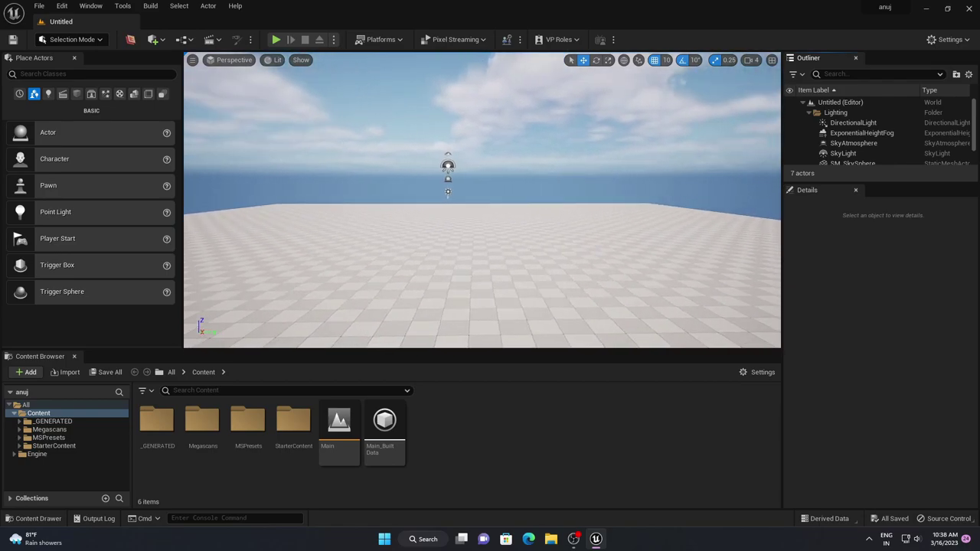
right_click_drag(509, 257, 509, 321)
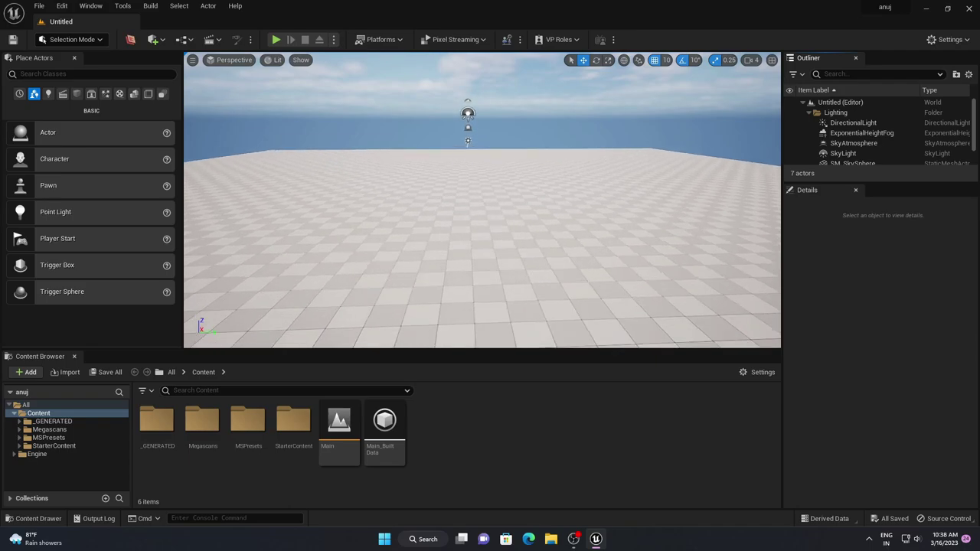
left_click(68, 39)
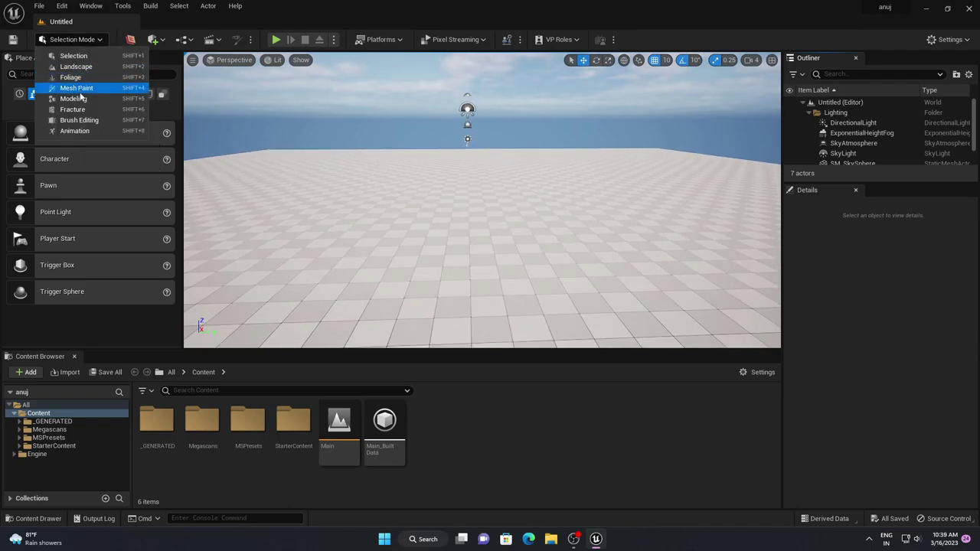
- Switch the editor to Modeling Mode and start the Box tool
left_click(142, 100)
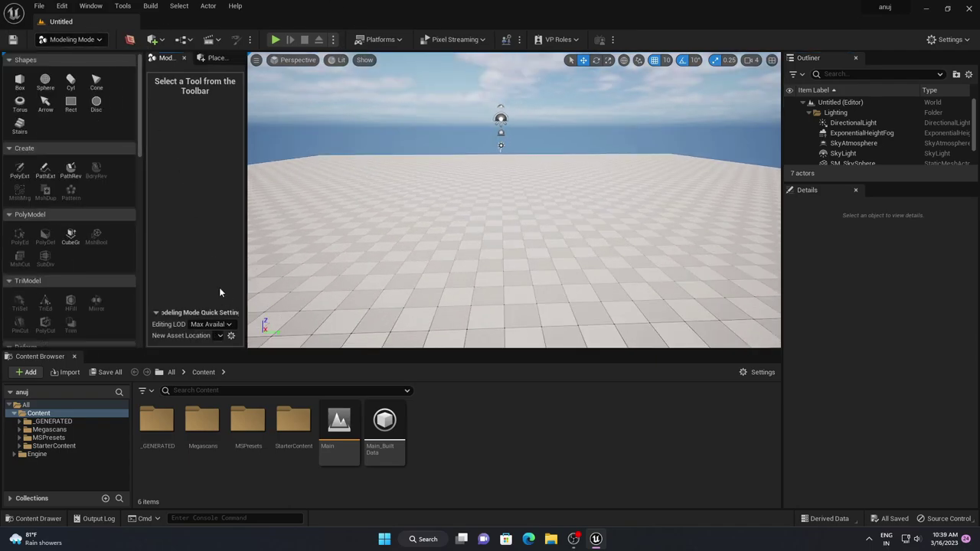
left_click_drag(285, 352, 285, 399)
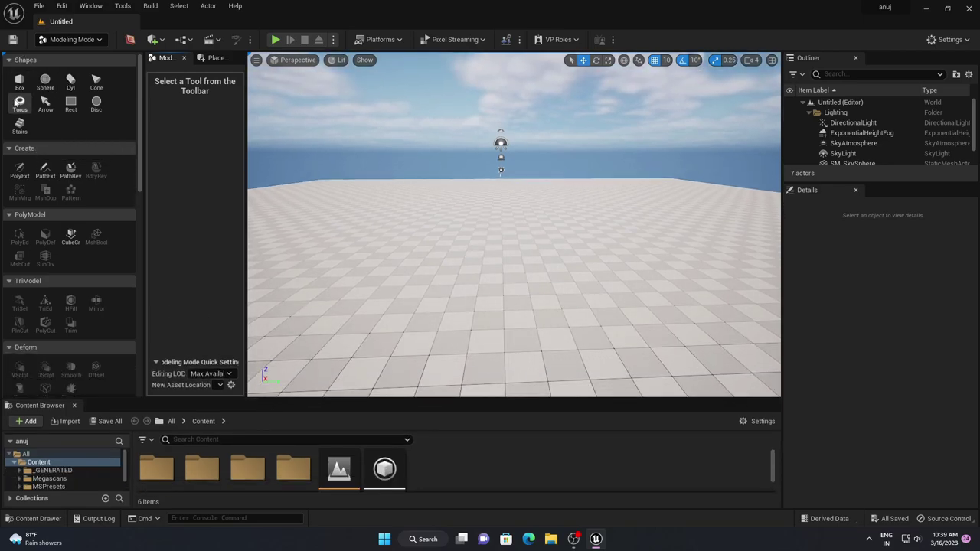
left_click(21, 85)
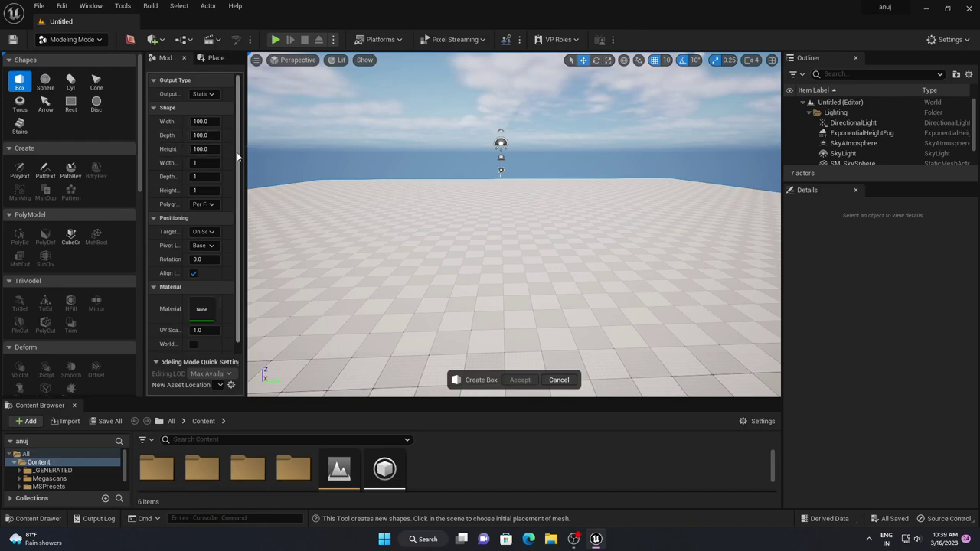
left_click_drag(243, 156, 345, 160)
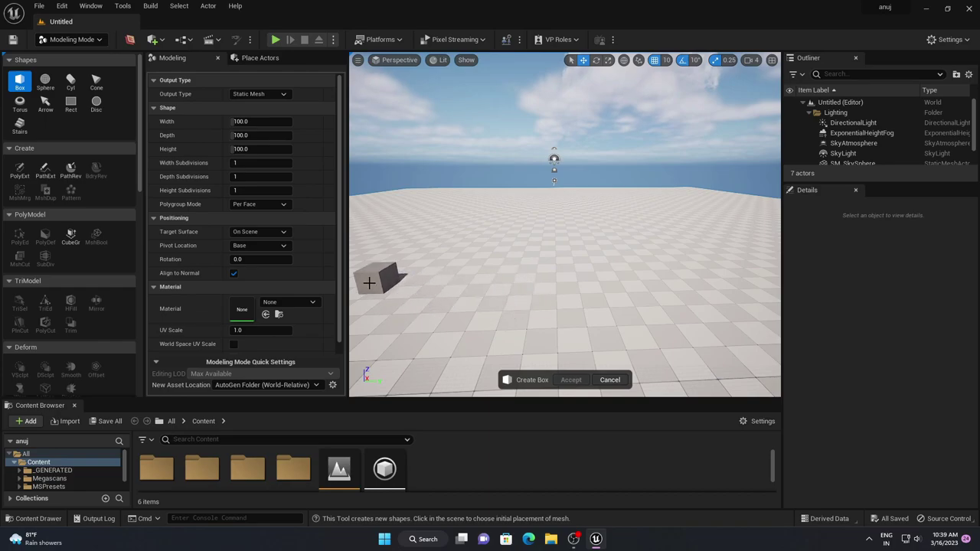
- Set the box to 500×500×500 with 100 subdivisions along width and depth
left_click(252, 120)
type("500")
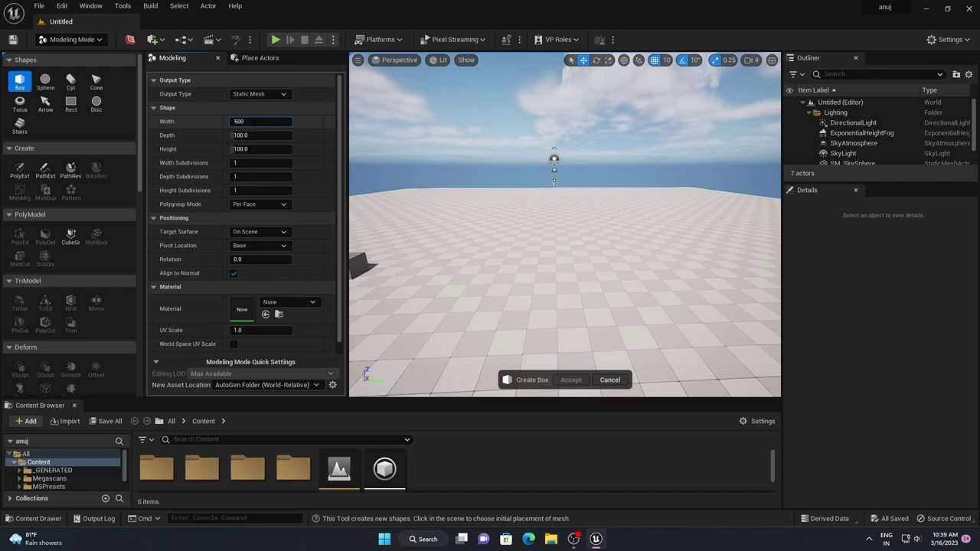
key("Tab")
type("500")
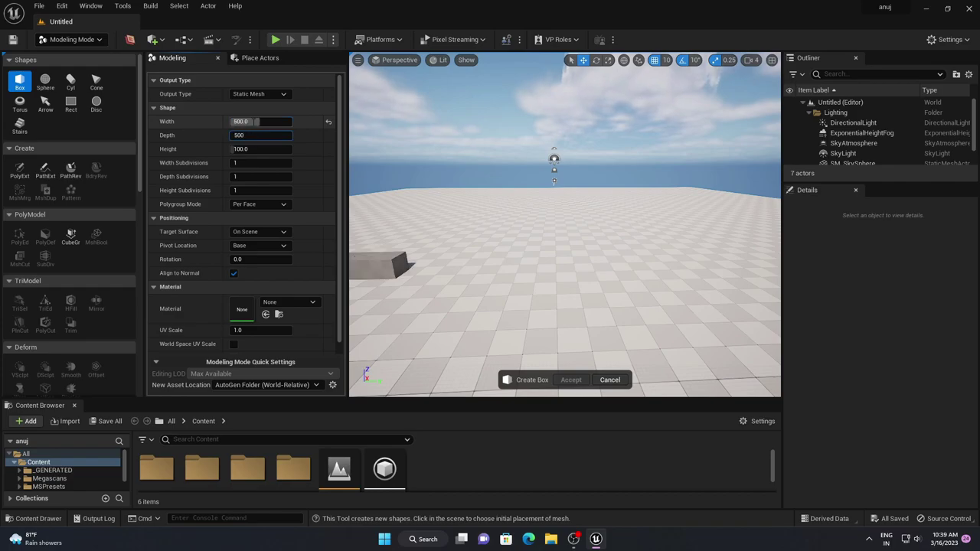
key("Tab")
type("5")
key("Return")
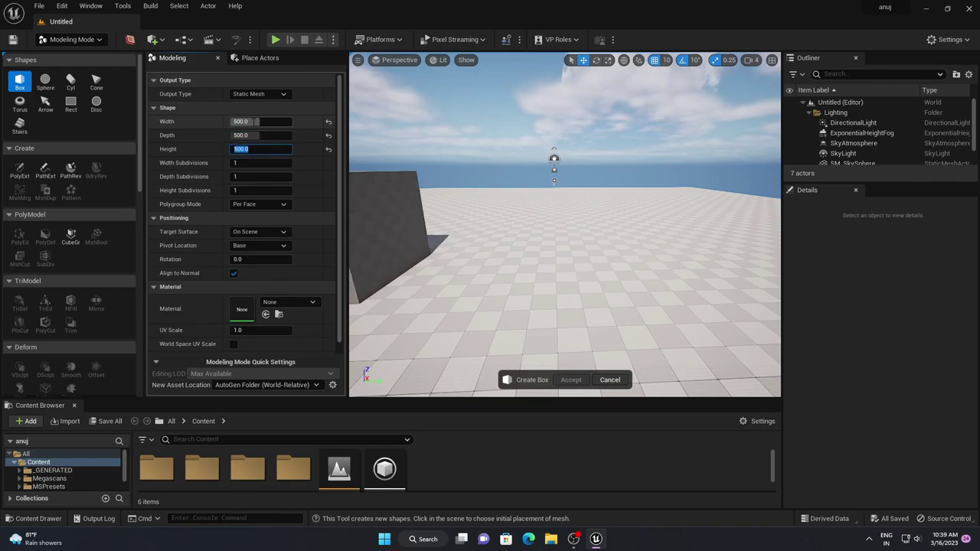
left_click(261, 163)
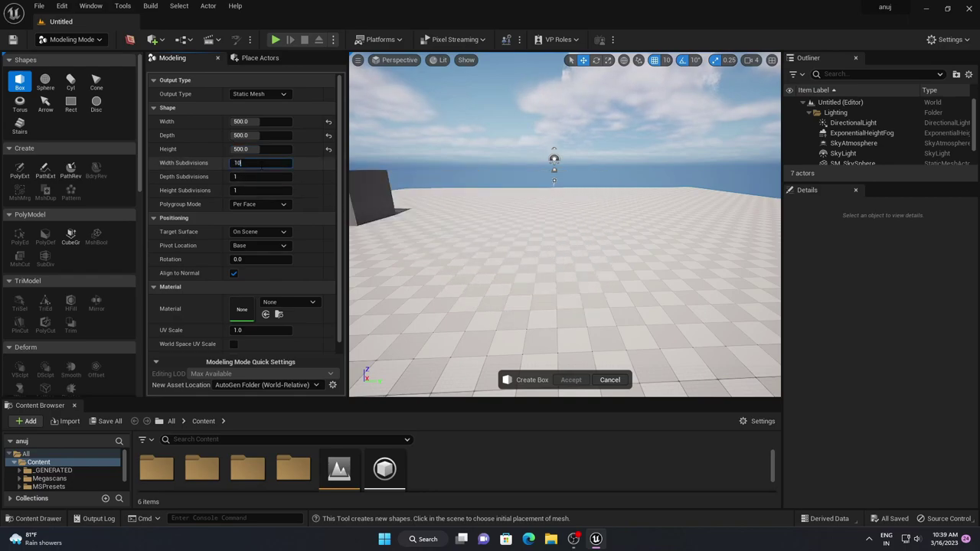
type("0")
key("Tab")
type("0")
key("Tab")
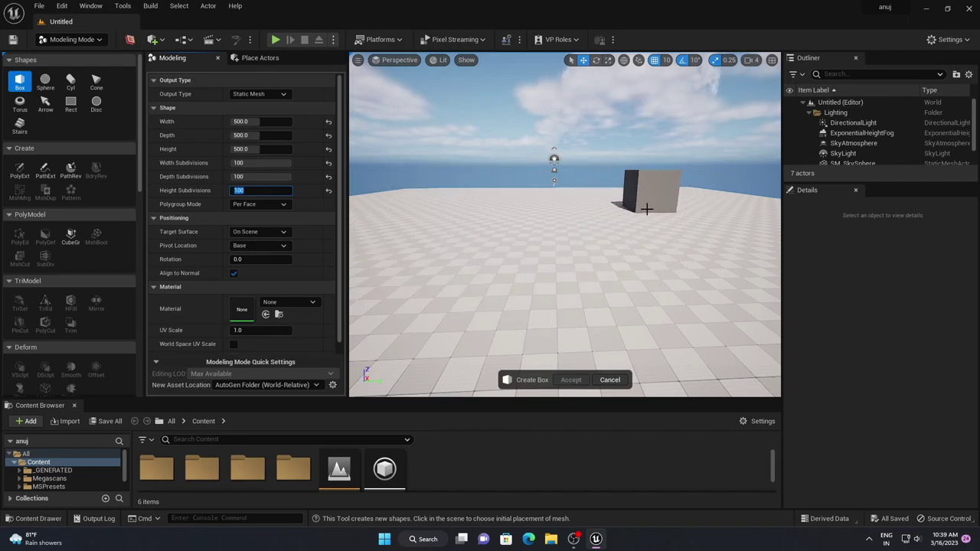
- Place the box on the floor and move it to the centre of view
left_click(646, 208)
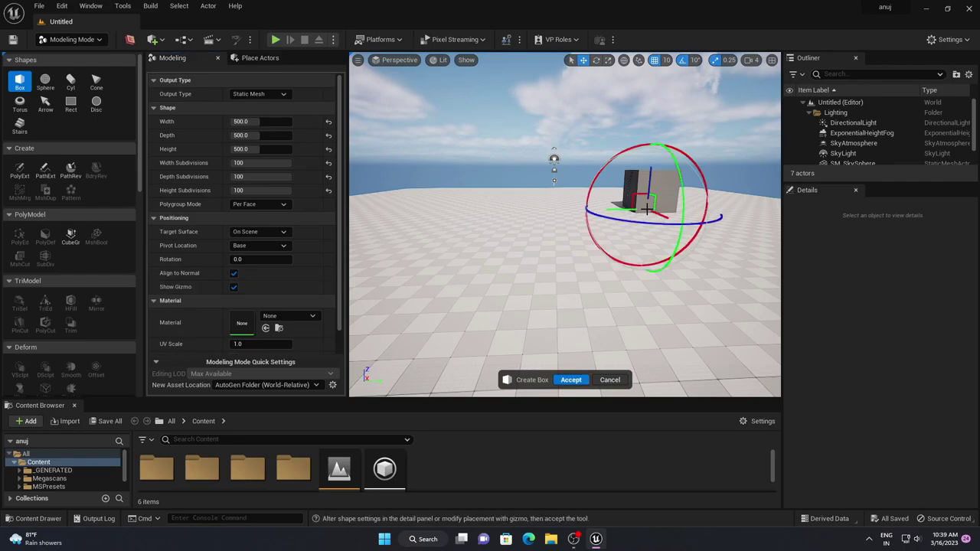
left_click_drag(656, 209, 664, 233)
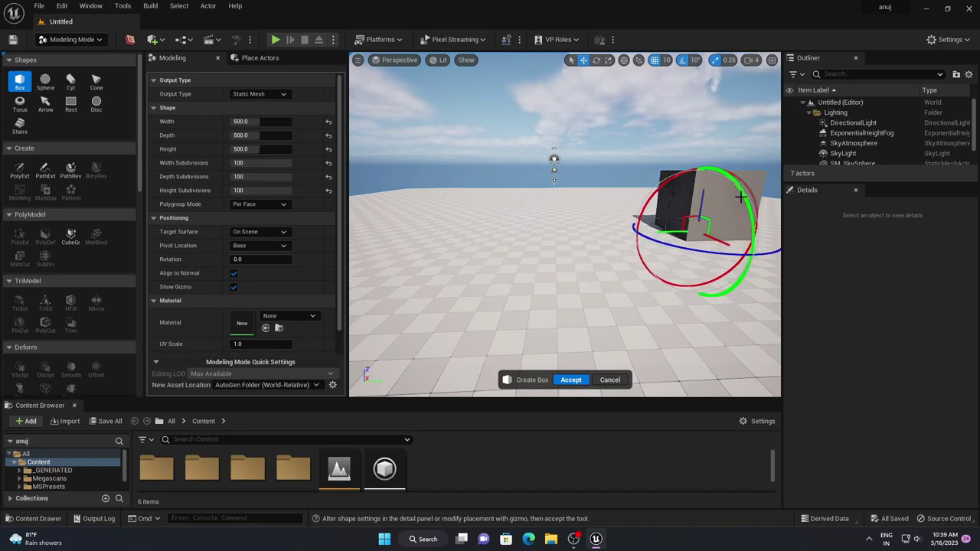
key("ctrl+z")
left_click_drag(689, 227, 567, 239)
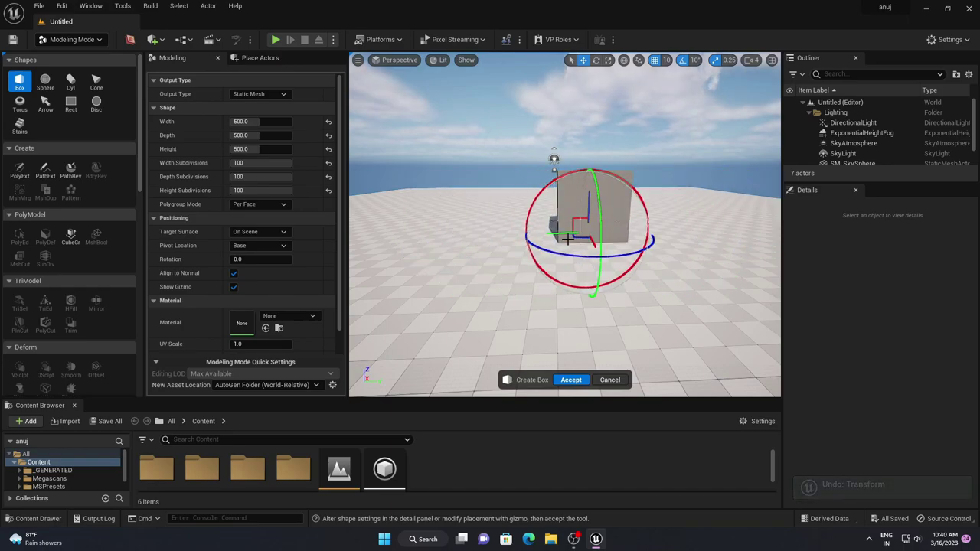
- Accept the box and start a Sphere with Static Mesh output type
left_click(570, 379)
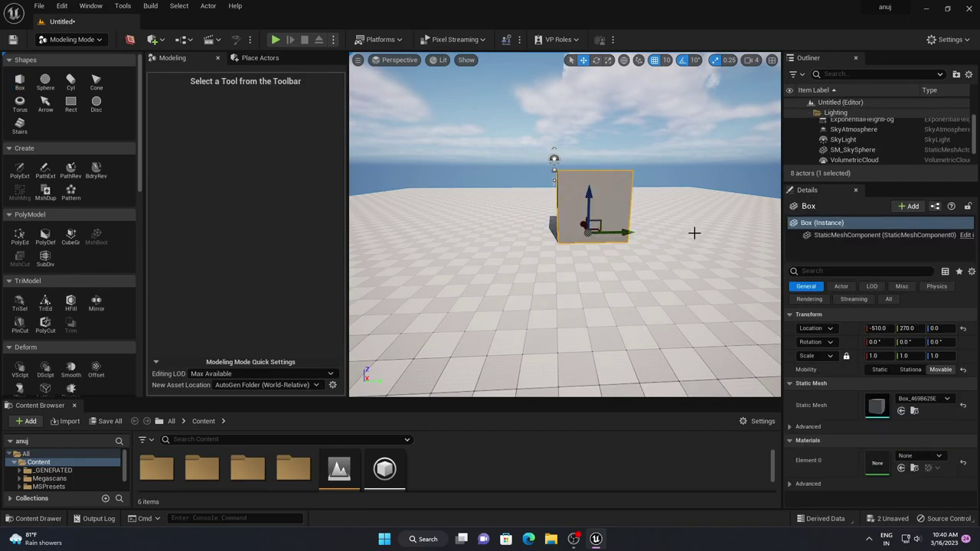
left_click_drag(613, 232, 711, 249)
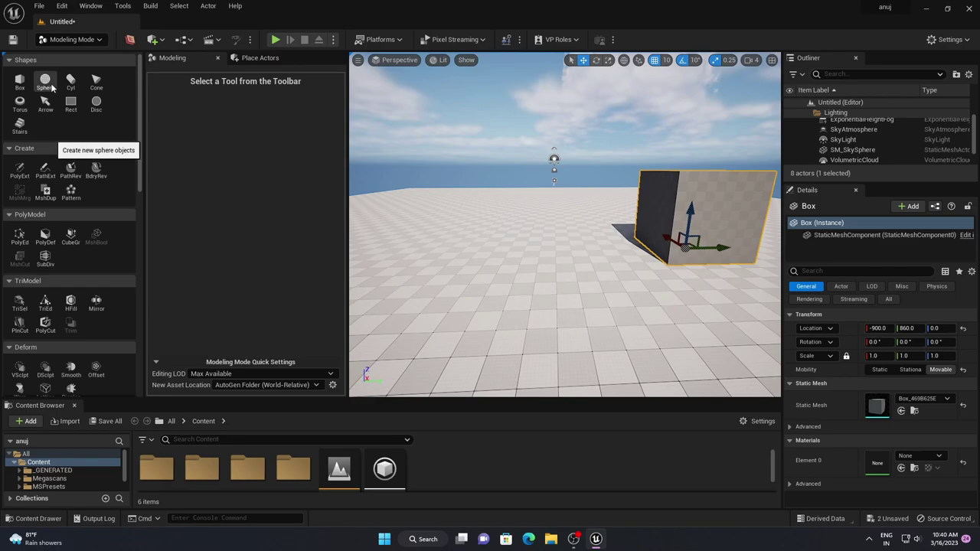
left_click(48, 86)
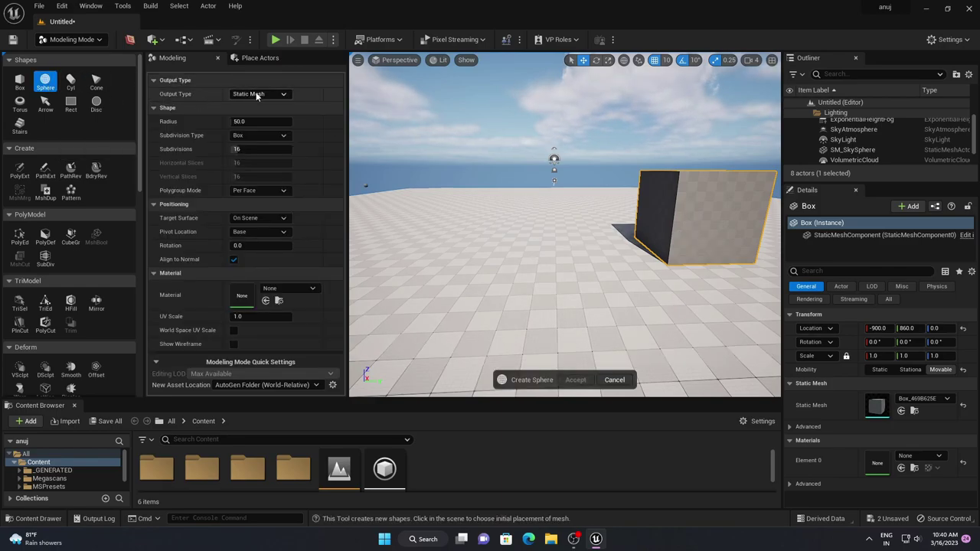
left_click(256, 94)
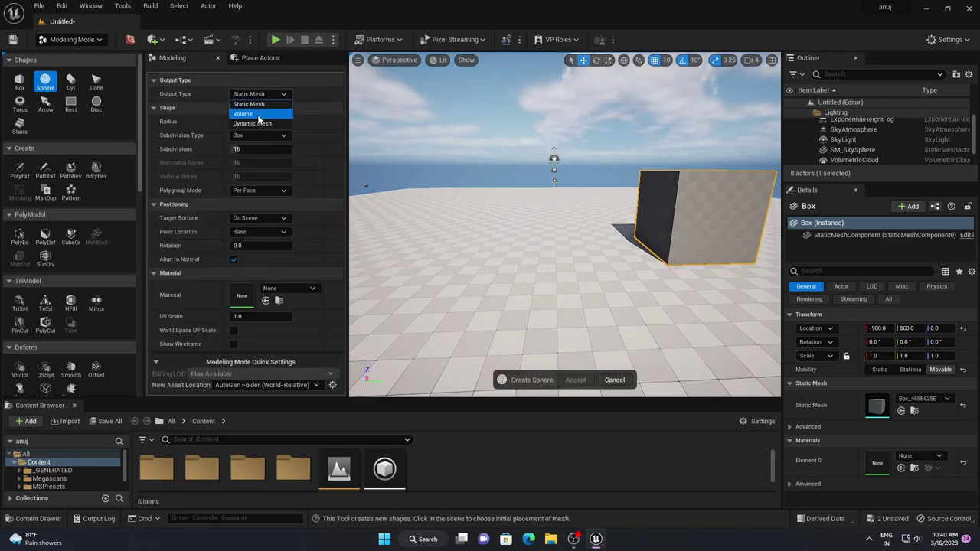
left_click(324, 139)
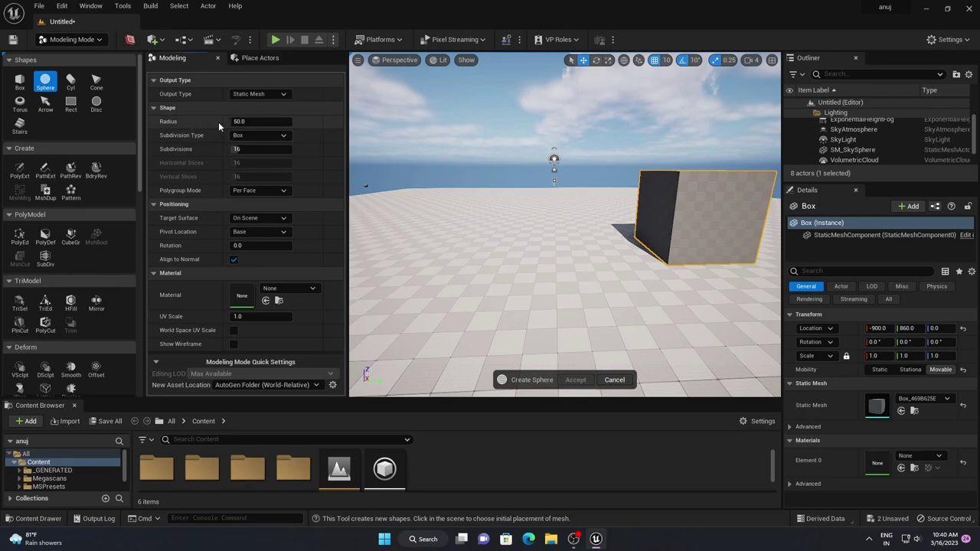
- Give the sphere radius 200 and 100 subdivisions, place it beside the cube and accept
mouse_move(257, 121)
left_mouse_down()
mouse_move(303, 121)
mouse_move(229, 121)
left_mouse_up()
type("100")
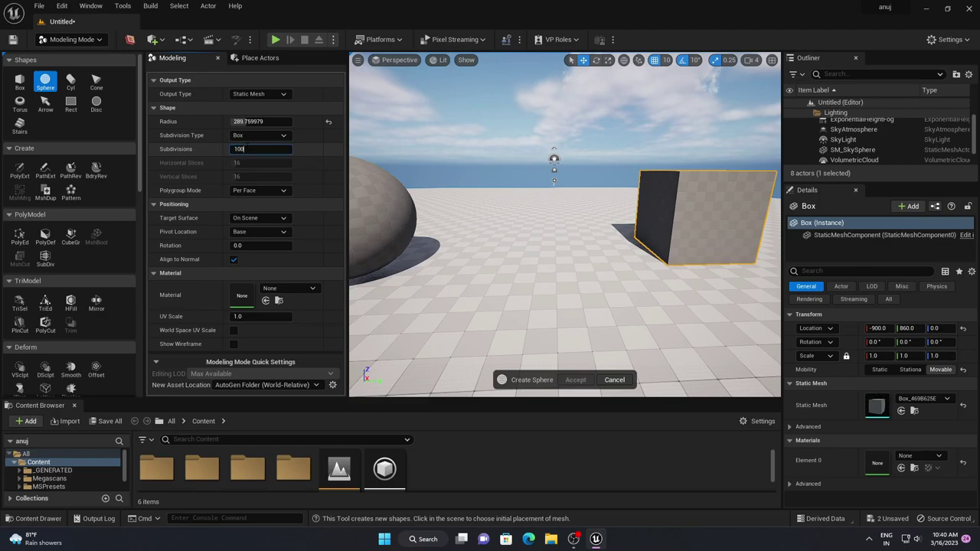
key("Return")
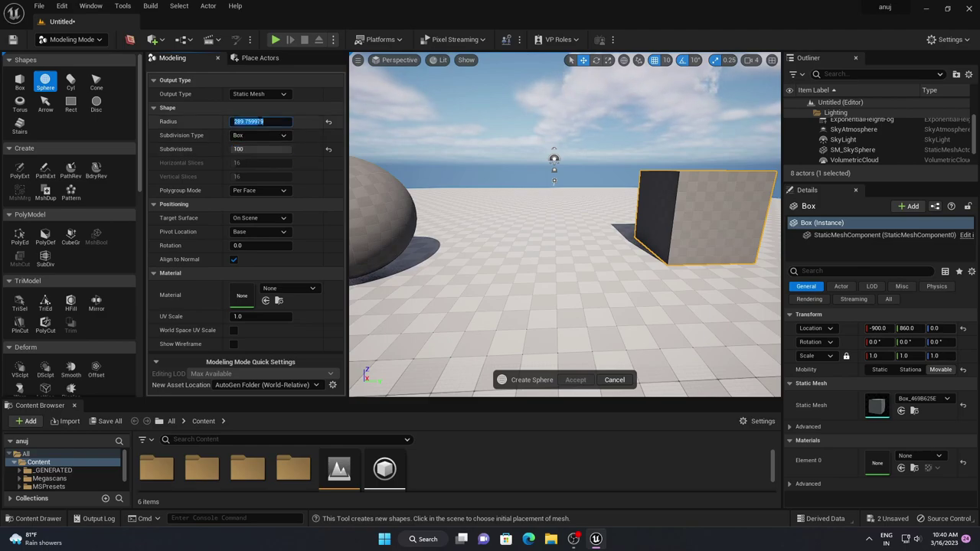
type("200")
key("Return")
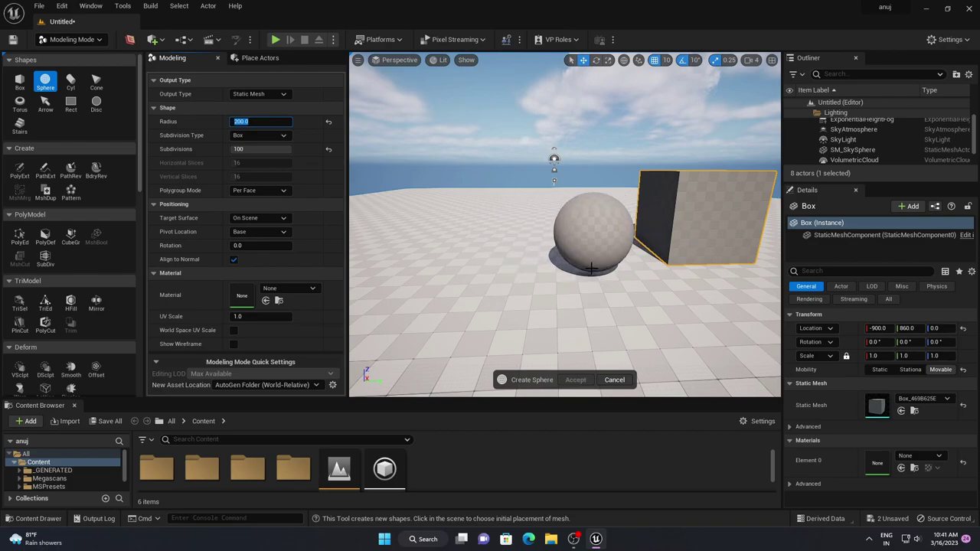
left_click(588, 267)
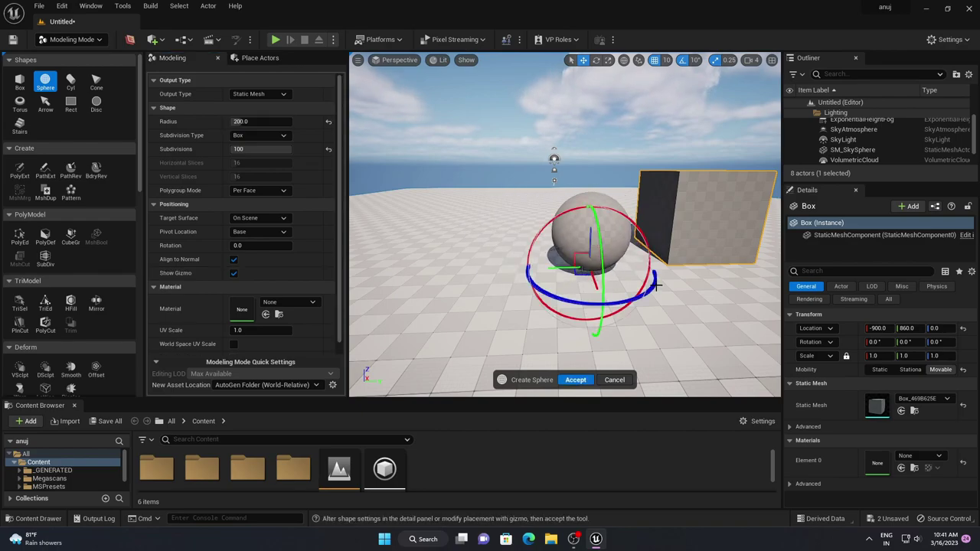
mouse_move(589, 267)
right_mouse_down()
mouse_move(589, 230)
mouse_move(496, 210)
right_mouse_up()
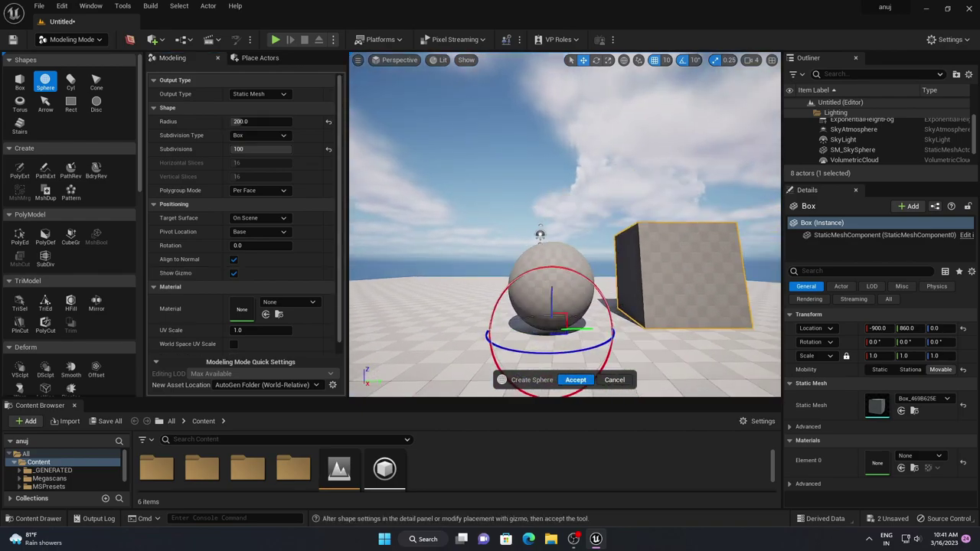
mouse_move(568, 334)
left_mouse_down()
mouse_move(604, 360)
mouse_move(579, 345)
left_mouse_up()
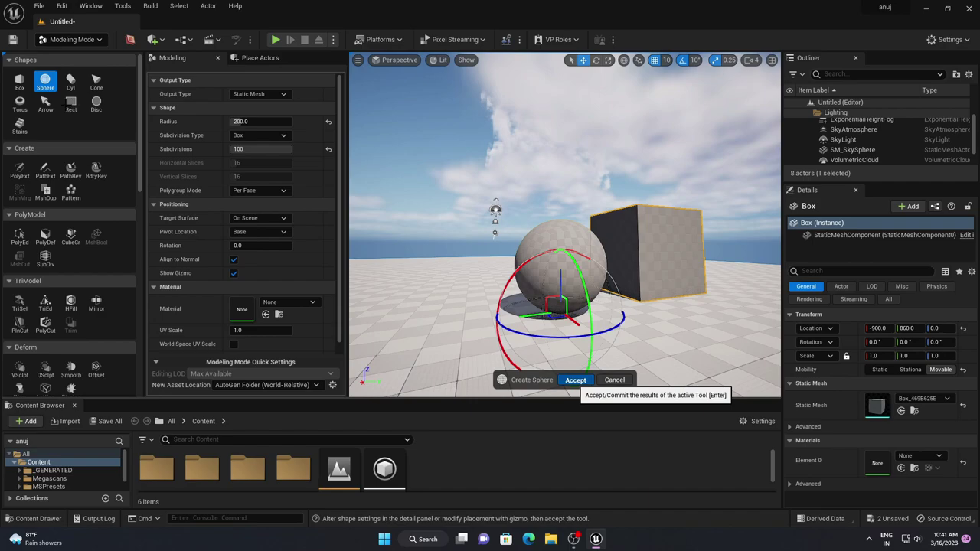
left_click(575, 380)
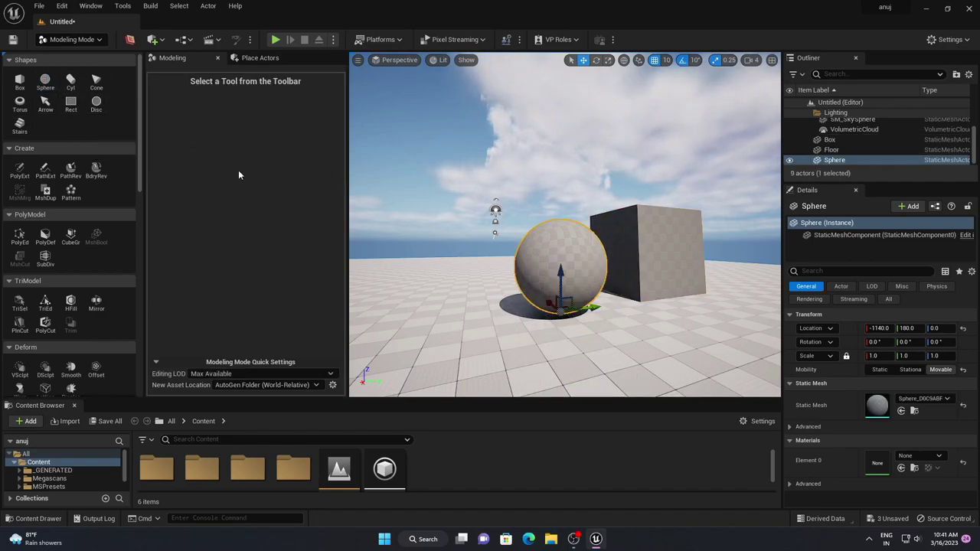
- Apply the M_Ground_Grass material to the sphere's Element 0 slot
right_click_drag(547, 249, 551, 291)
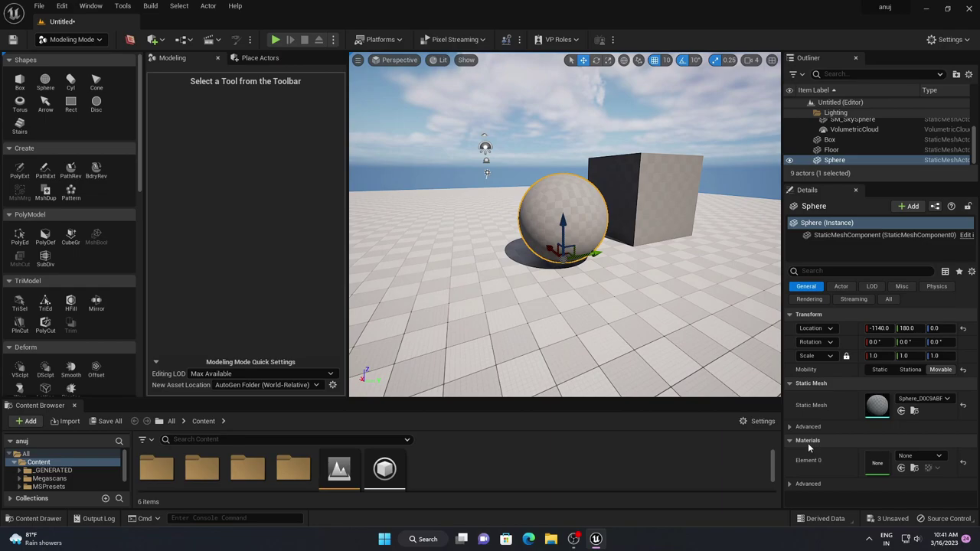
left_click(919, 456)
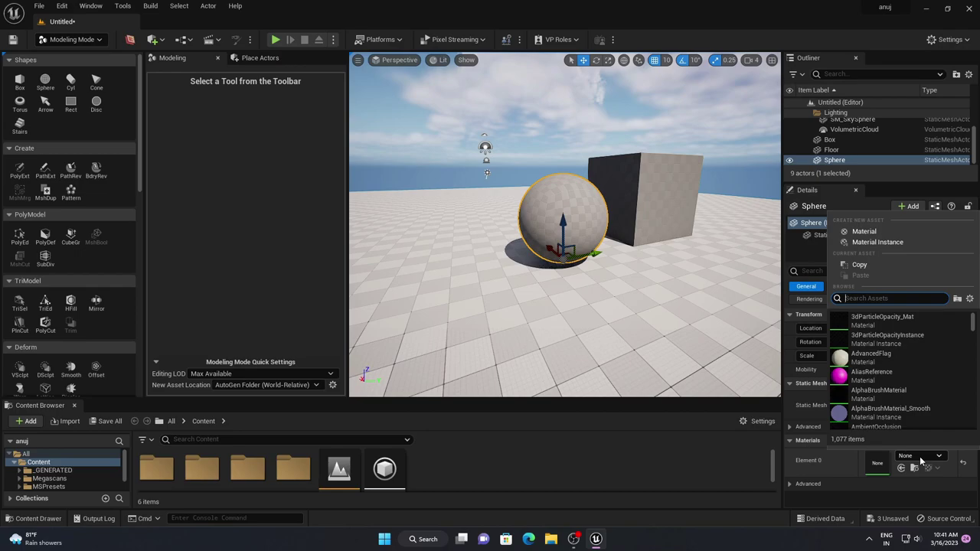
type("grass")
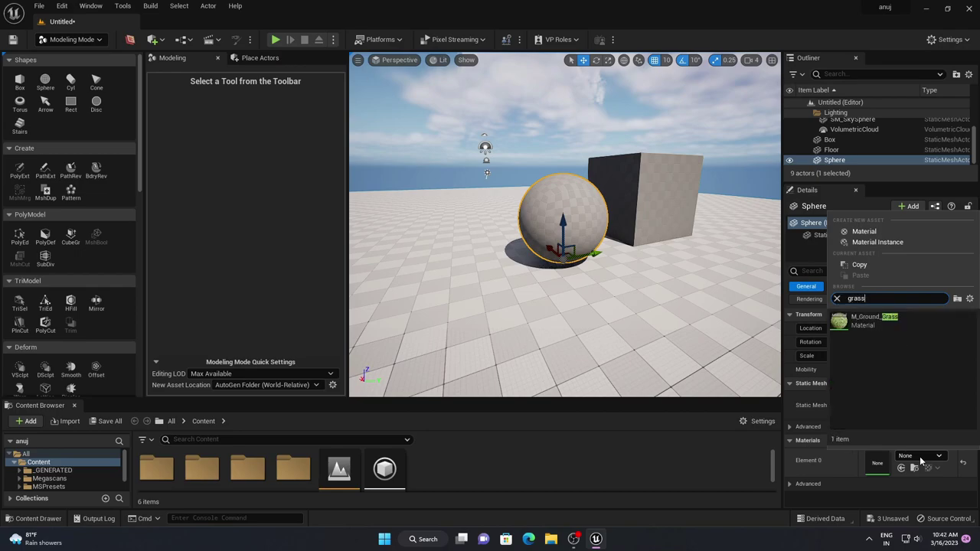
left_click(891, 326)
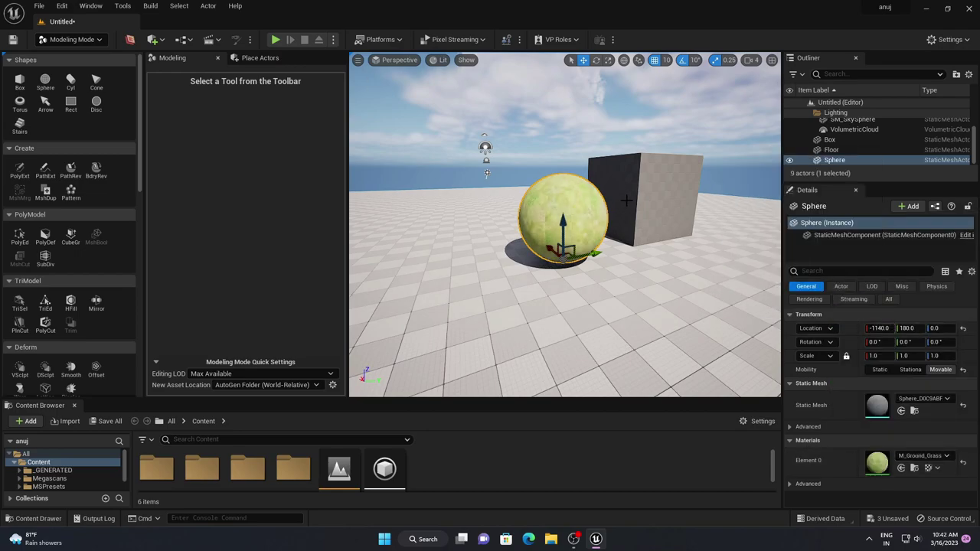
right_click_drag(626, 200, 605, 247)
- Give the cube the M_Brick_Clay_New material
left_click(592, 253)
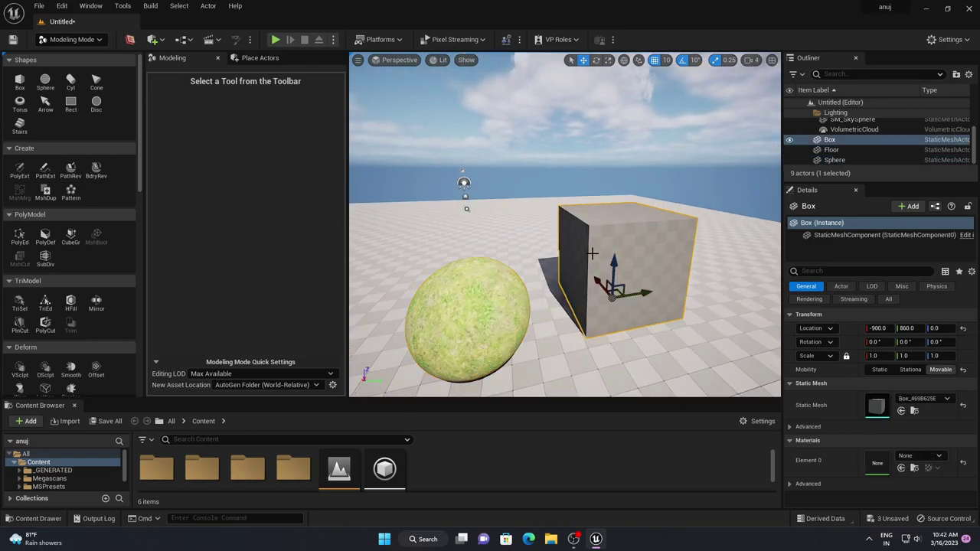
left_click(919, 456)
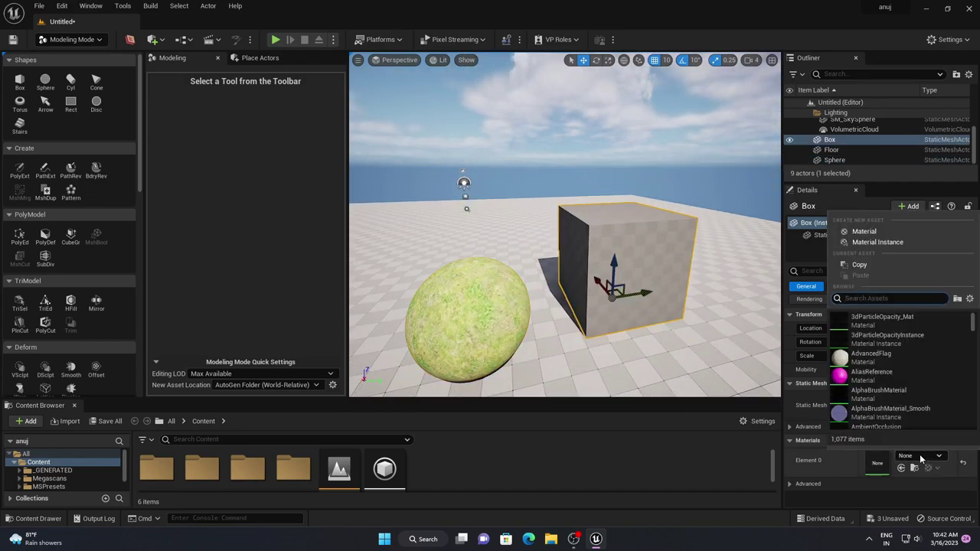
type("brick")
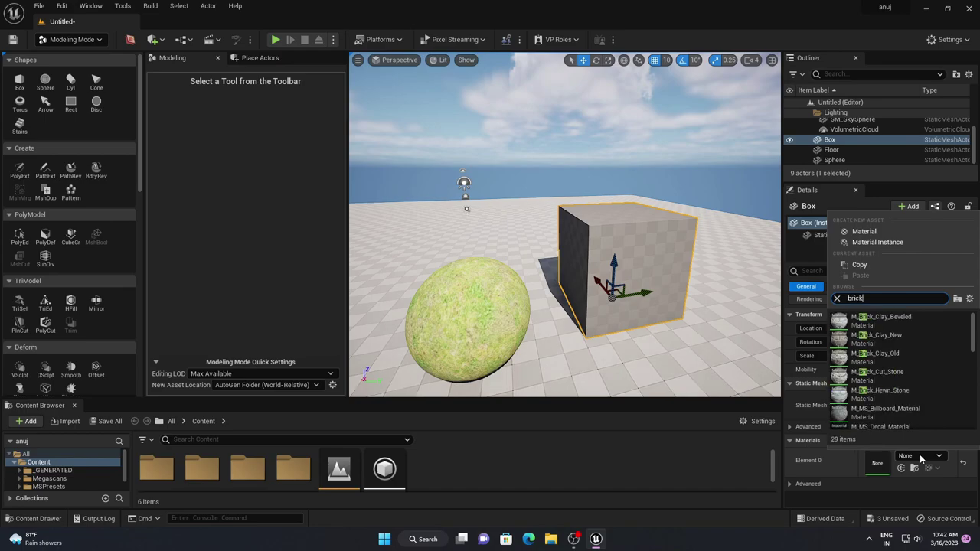
left_click(880, 339)
- Move the brick cube to -1360, 690 beside the sphere and reframe the view
left_click_drag(689, 272, 677, 284)
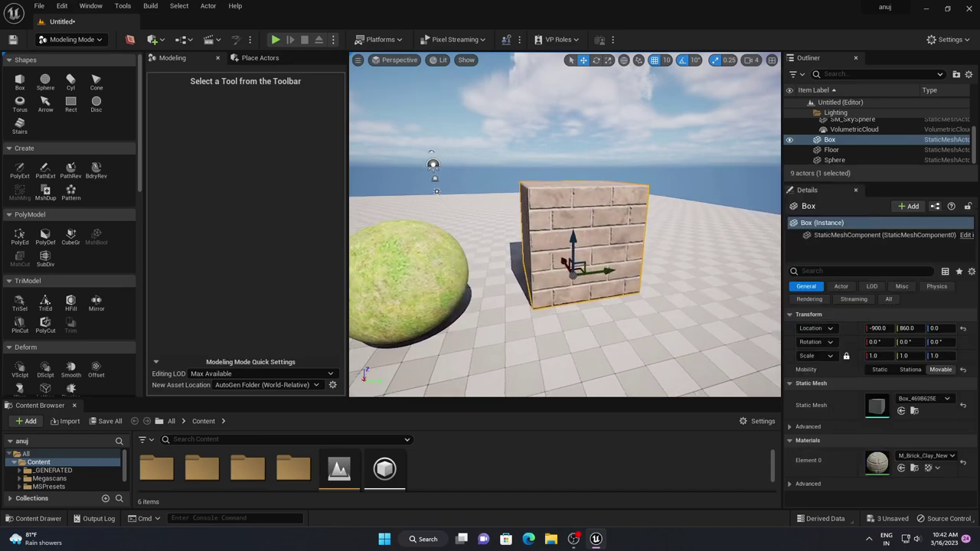
mouse_move(614, 294)
left_mouse_down()
mouse_move(643, 297)
mouse_move(632, 287)
left_mouse_up()
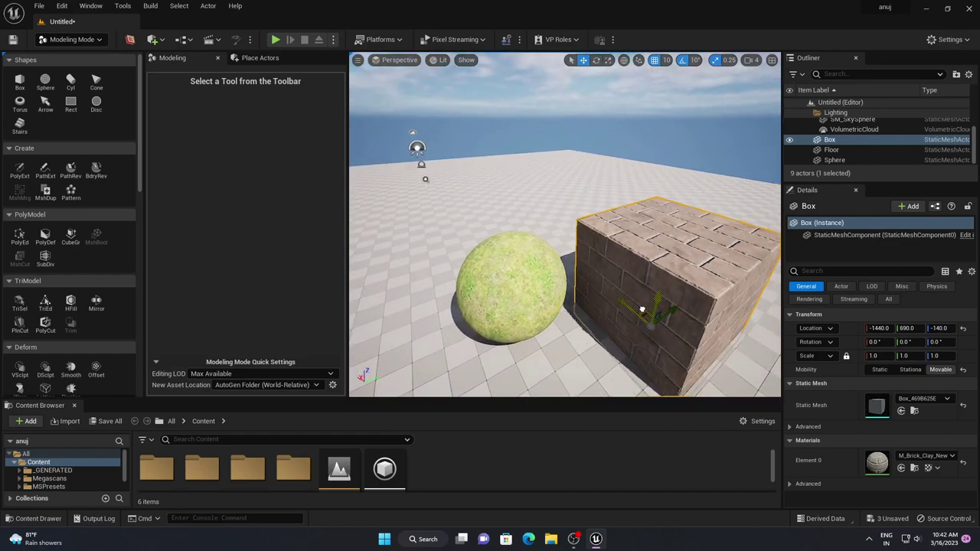
right_click_drag(633, 287, 485, 265)
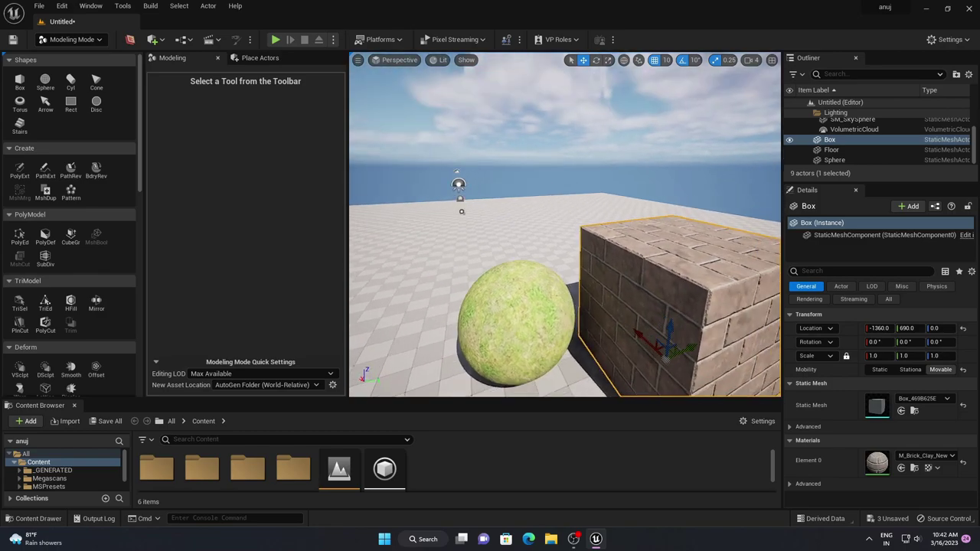
scroll(565, 294, "down", 3)
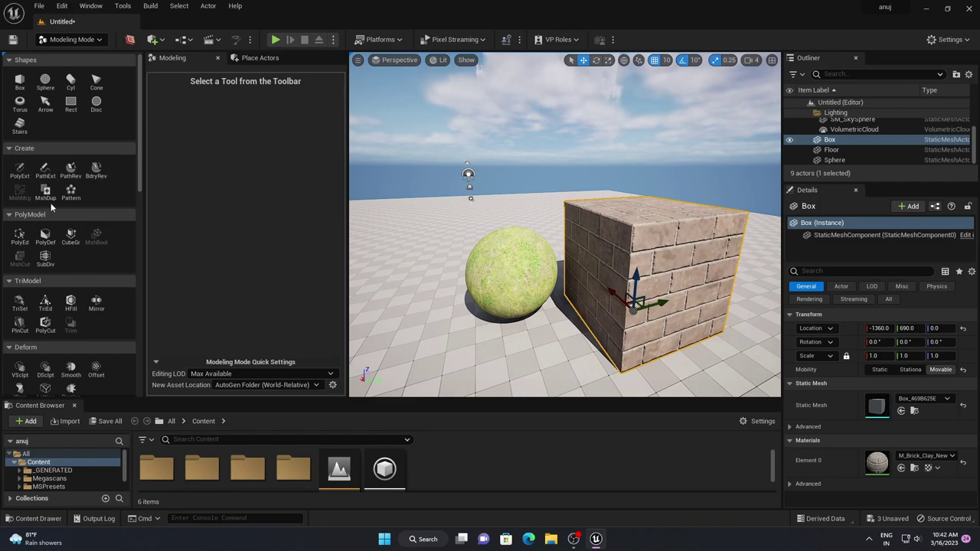
right_click_drag(465, 174, 427, 166)
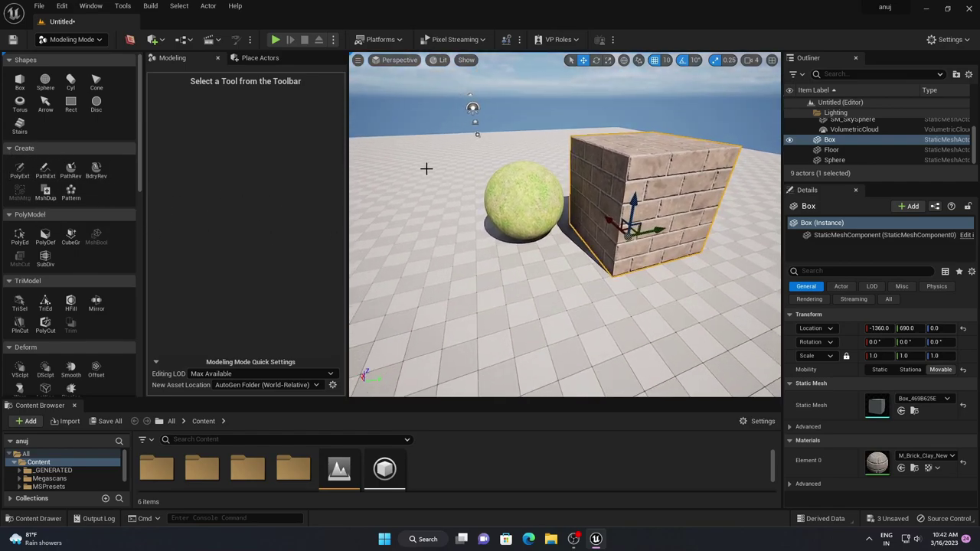
- Draw a closed polygon outline on the floor with the PolyExt tool
left_click(16, 172)
right_click_drag(459, 181, 465, 218)
mouse_move(543, 252)
right_mouse_down()
mouse_move(536, 273)
mouse_move(532, 260)
right_mouse_up()
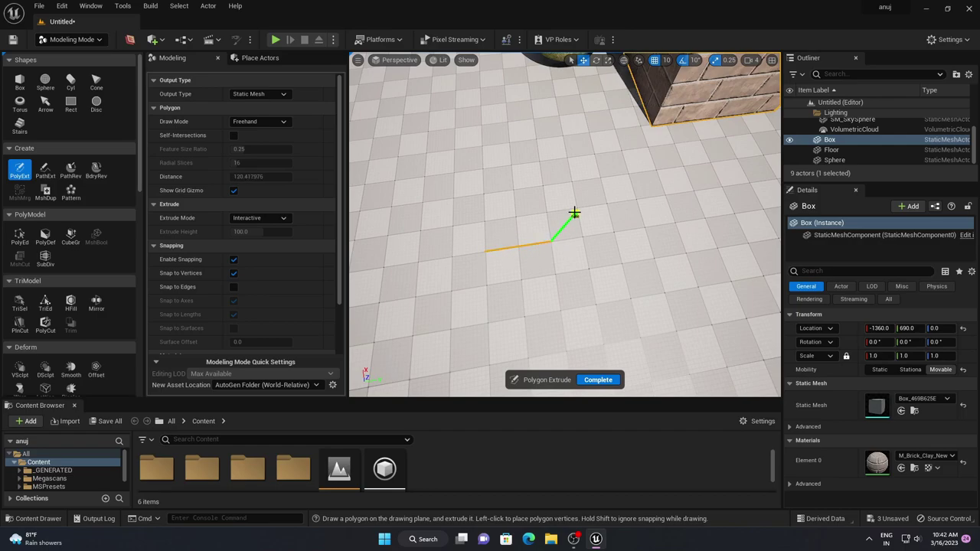
left_click(645, 226)
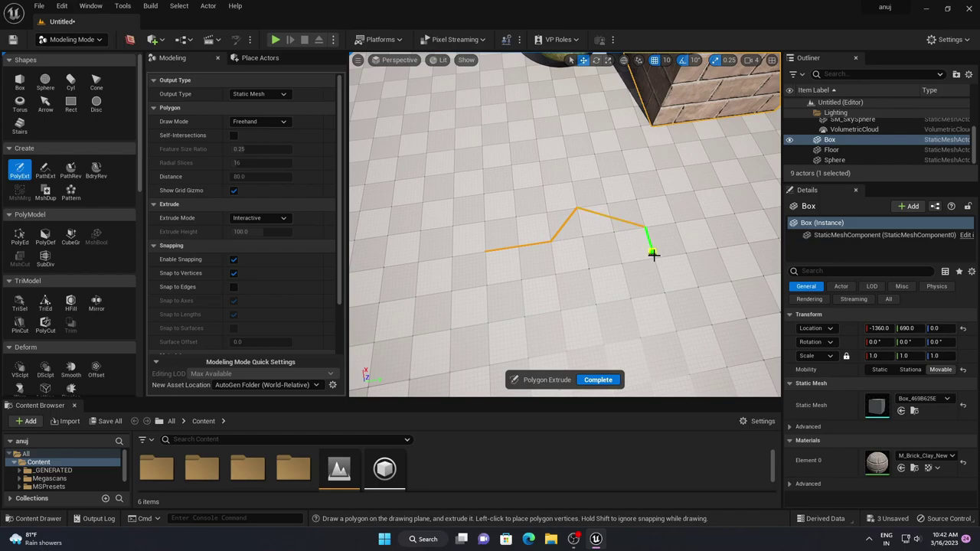
left_click(628, 298)
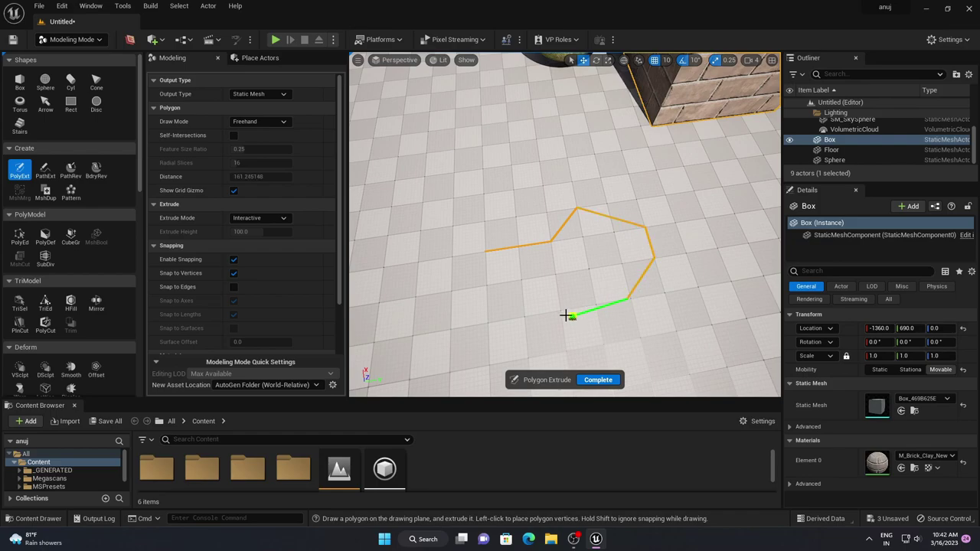
left_click(520, 312)
left_click(485, 251)
left_click(485, 251)
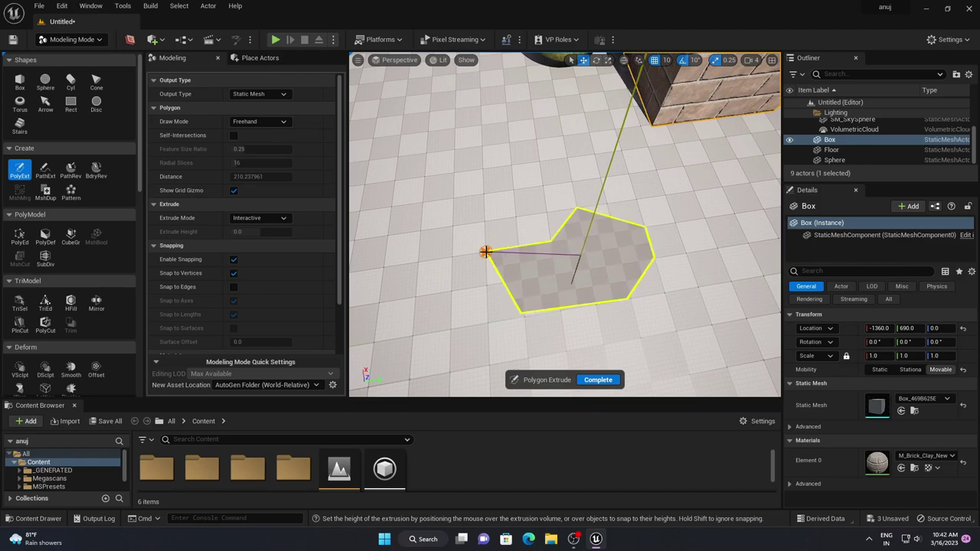
- Extrude the polygon to height 100 and complete it as the Extrude mesh
mouse_move(485, 250)
right_mouse_down()
mouse_move(451, 217)
mouse_move(485, 257)
right_mouse_up()
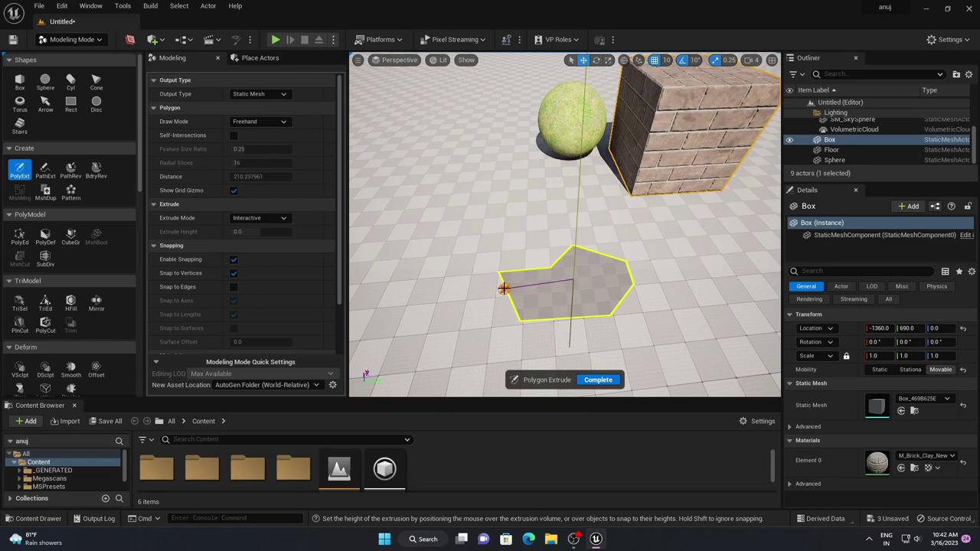
right_click_drag(503, 288, 507, 288)
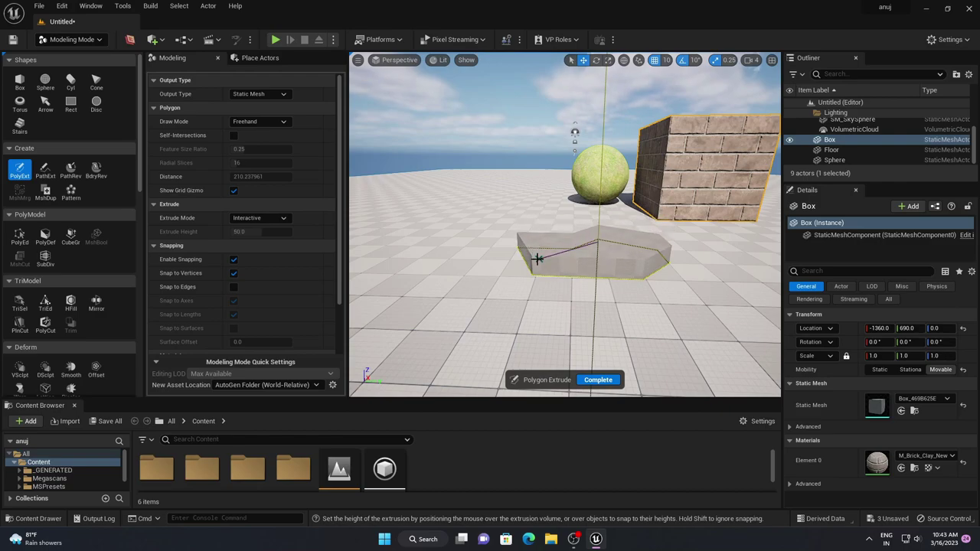
left_click(537, 263)
mouse_move(576, 261)
right_mouse_down()
mouse_move(552, 315)
mouse_move(559, 156)
mouse_move(548, 114)
right_mouse_up()
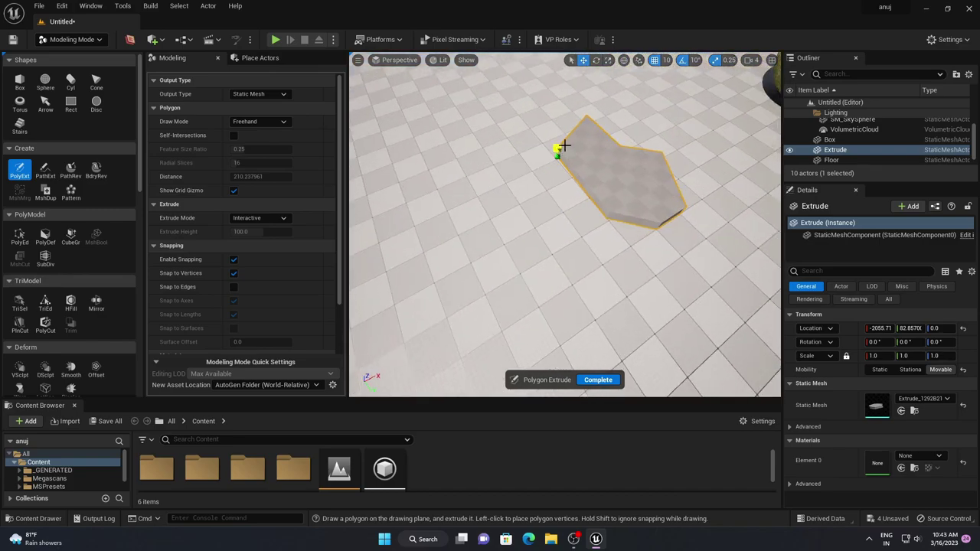
left_click(598, 380)
right_click_drag(599, 376, 576, 245)
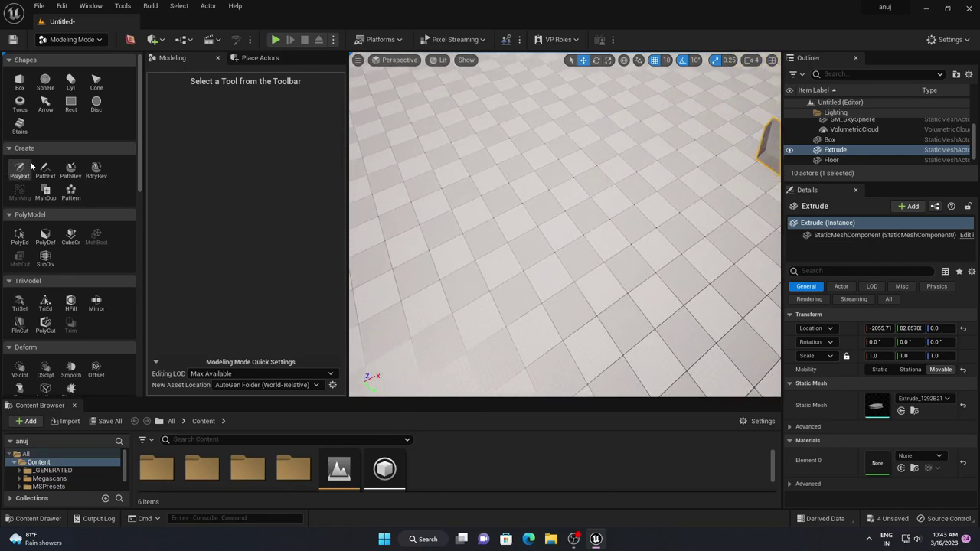
- Draw a closed star-shaped polygon outline with PolyExt
left_click(19, 170)
right_click_drag(426, 205, 442, 194)
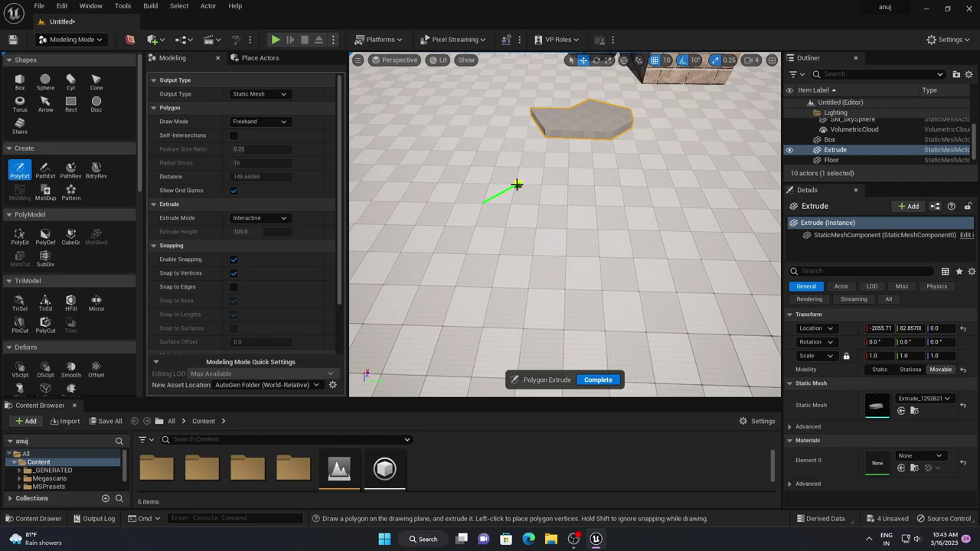
left_click(517, 160)
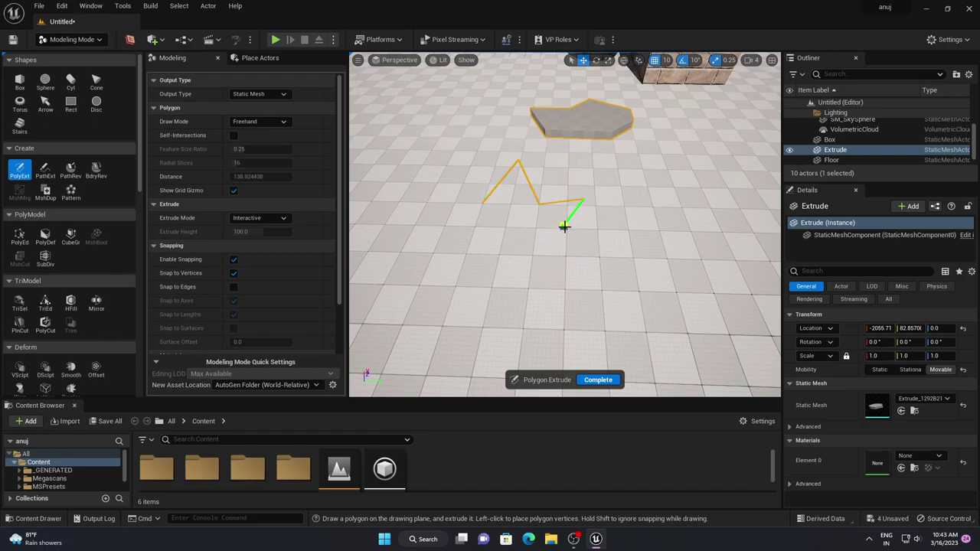
left_click(595, 256)
left_click(508, 303)
left_click(484, 202)
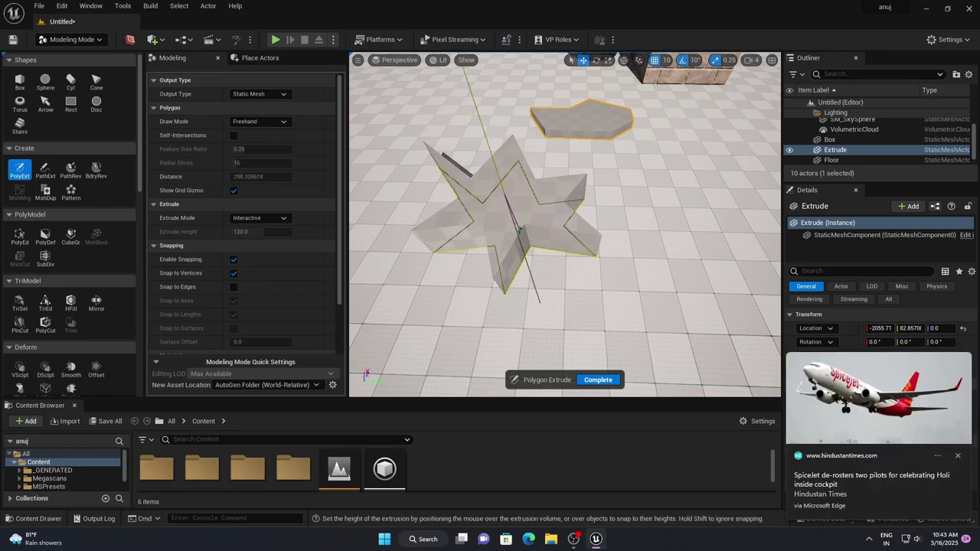
- Extrude the star to a low height of 100 and complete it as Extrude2
middle_click_drag(526, 231, 530, 245)
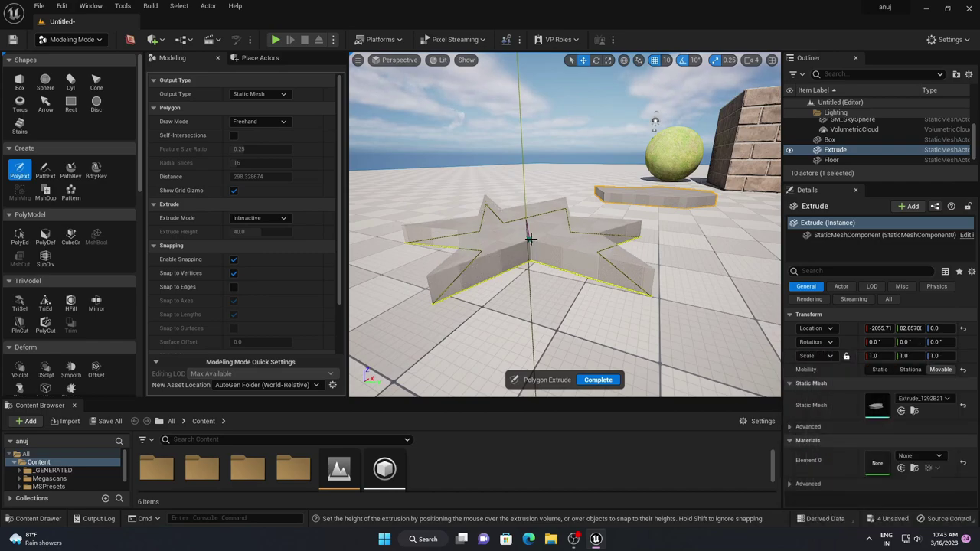
left_click(530, 239)
right_click_drag(521, 188, 482, 202)
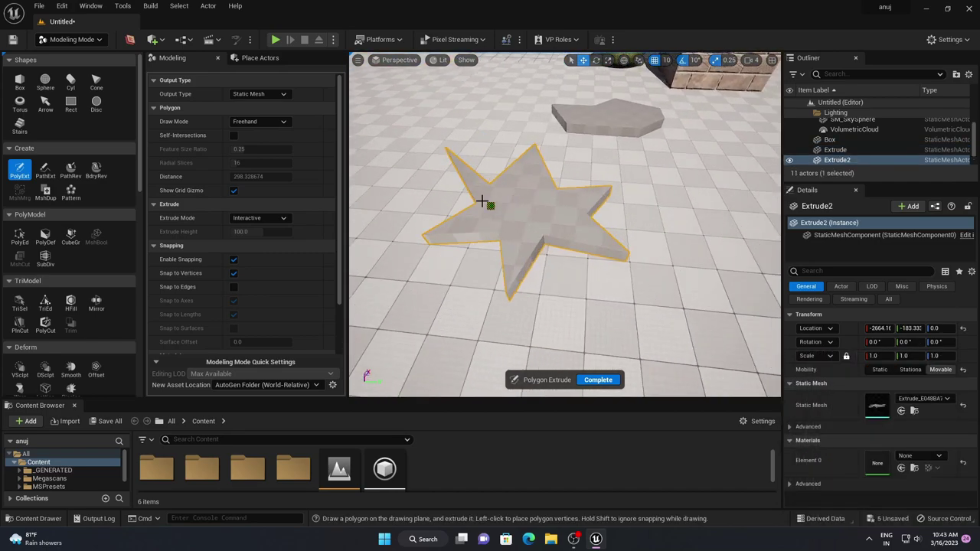
right_click_drag(544, 202, 633, 258)
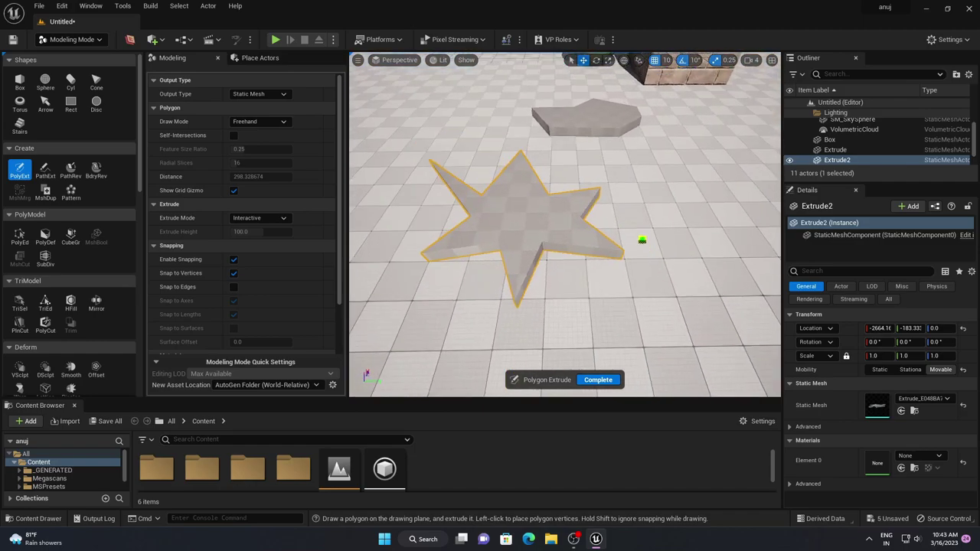
left_click(599, 381)
right_click_drag(486, 230, 664, 323)
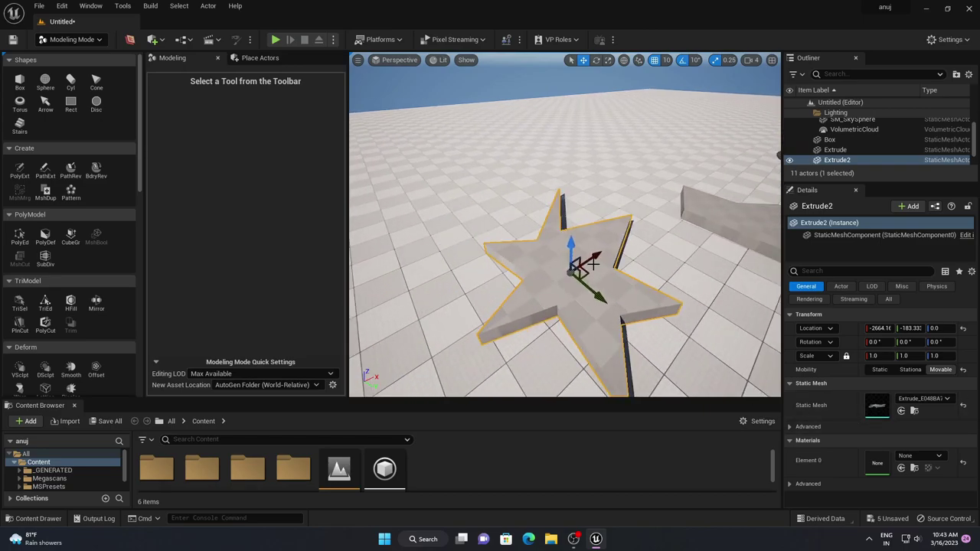
- Apply the M_Concrete_Grime material to the star slab Extrude2
left_click(915, 457)
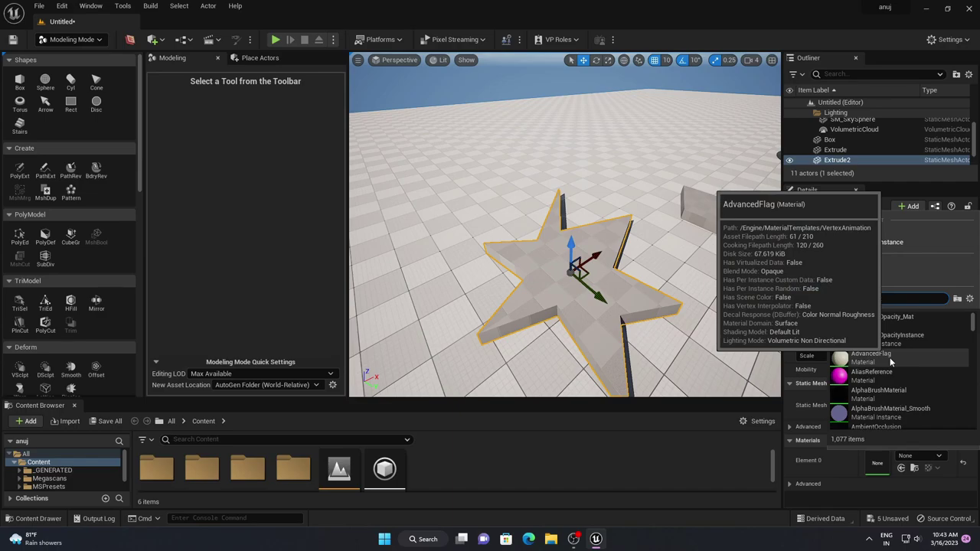
type("concr")
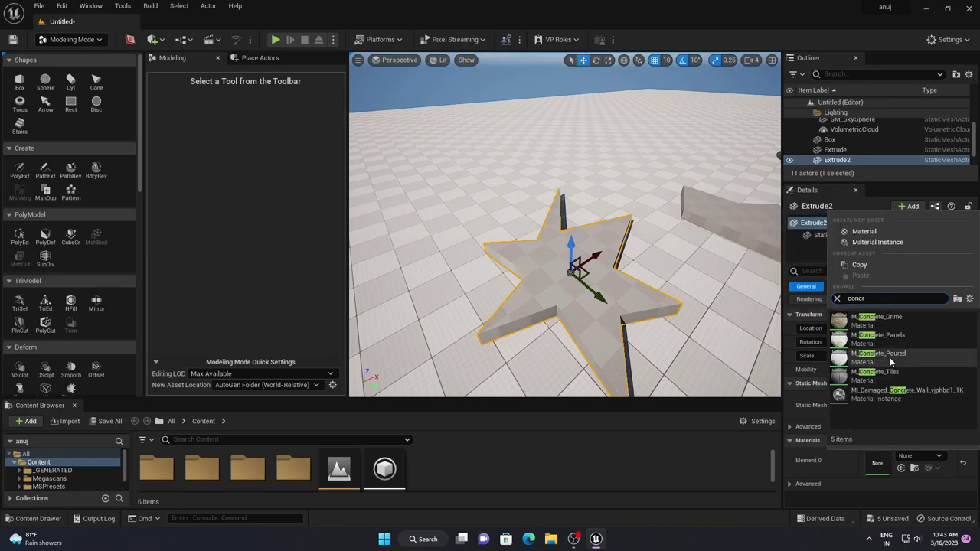
left_click(879, 321)
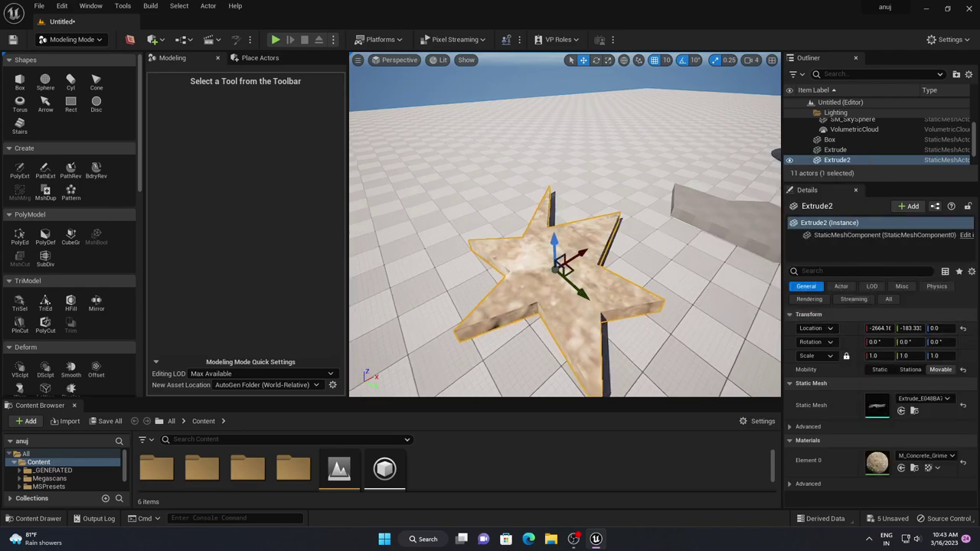
- Give the hexagonal Extrude slab the M_Metal_Burnished_Steel material
right_click_drag(660, 326, 594, 265)
left_click(614, 223)
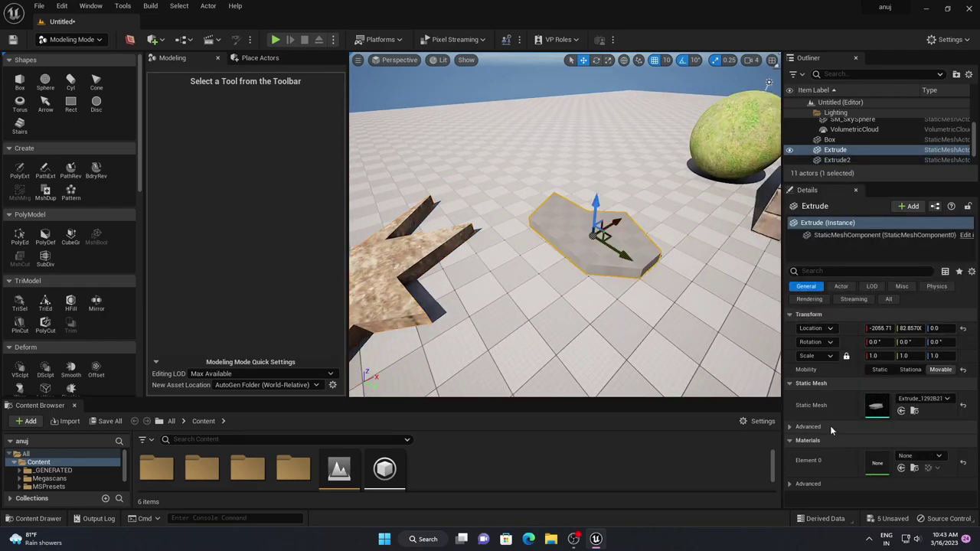
left_click(936, 457)
type("me")
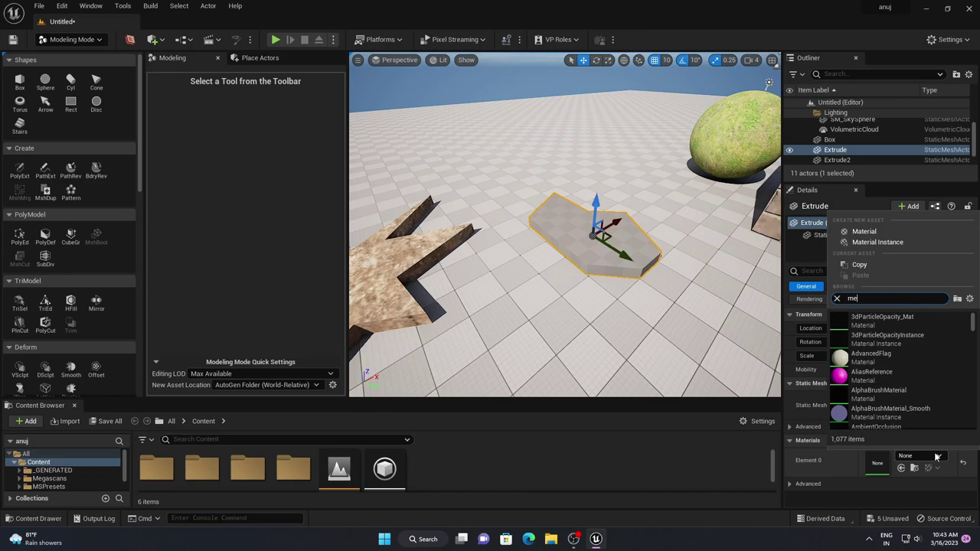
type("tal")
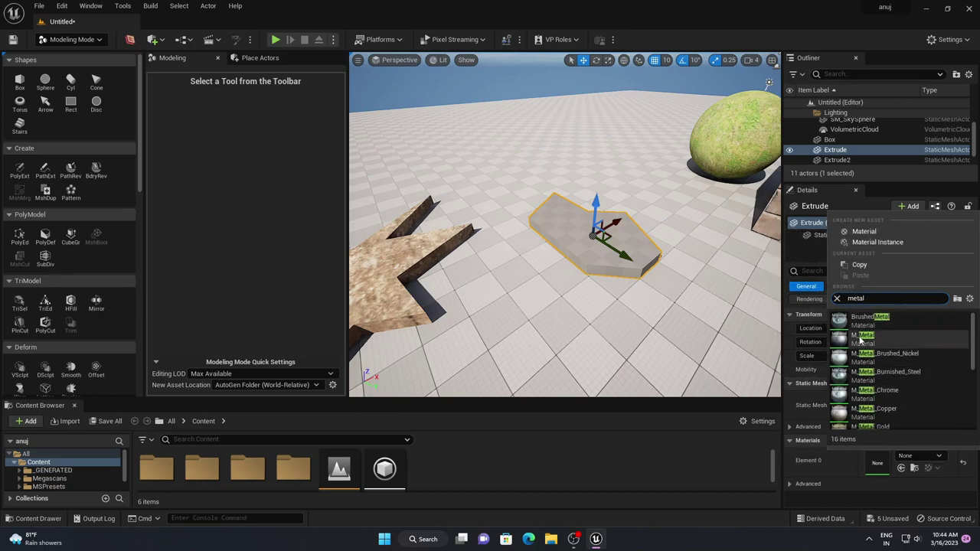
left_click(887, 371)
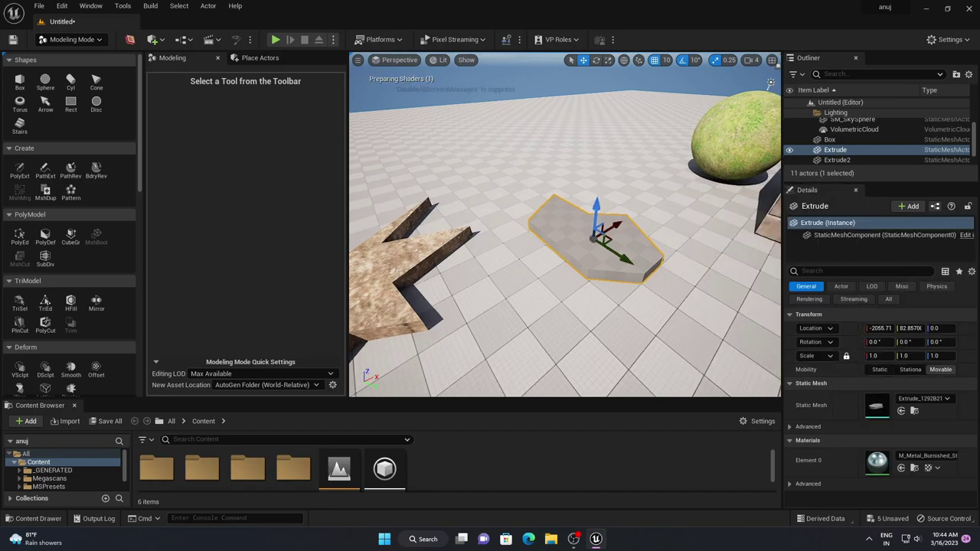
left_click_drag(642, 314, 642, 314)
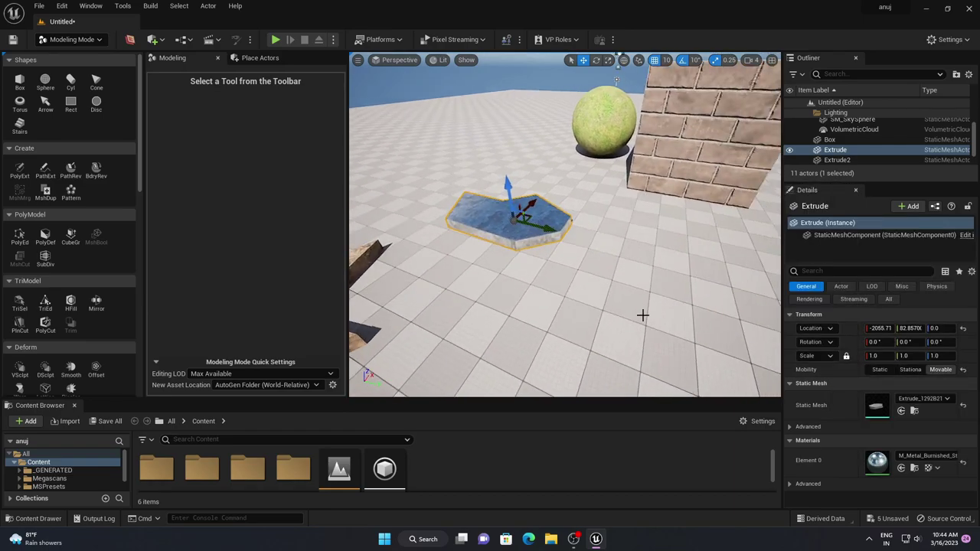
right_click_drag(642, 315, 660, 228)
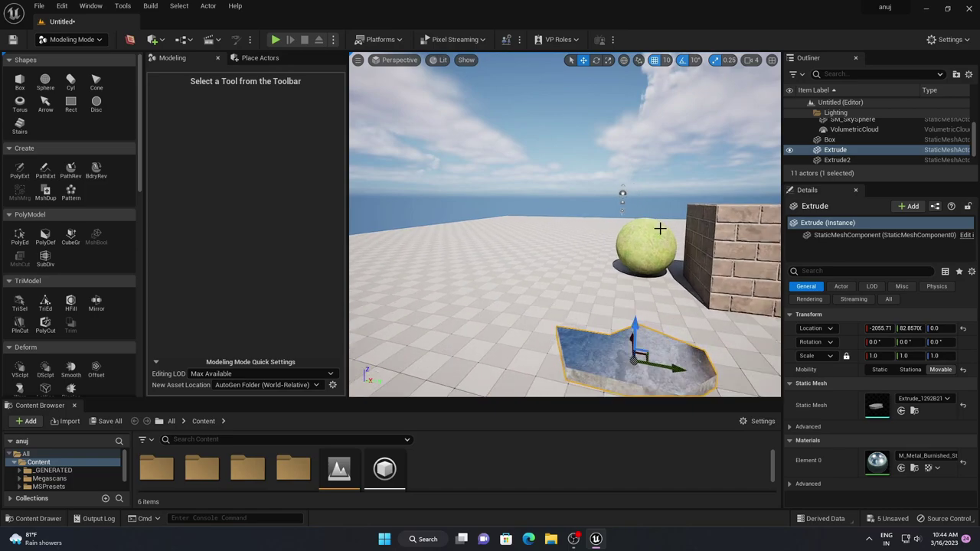
- Draw a closed loop of path points on the floor with the path extrude tool
right_click_drag(411, 168, 640, 103)
left_click(46, 170)
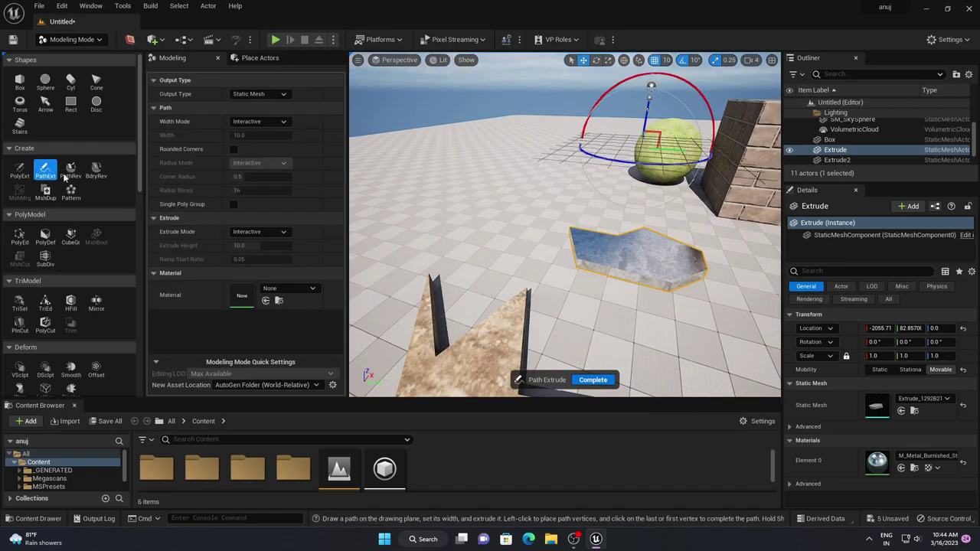
mouse_move(462, 183)
right_mouse_down()
mouse_move(490, 230)
mouse_move(451, 176)
mouse_move(451, 130)
right_mouse_up()
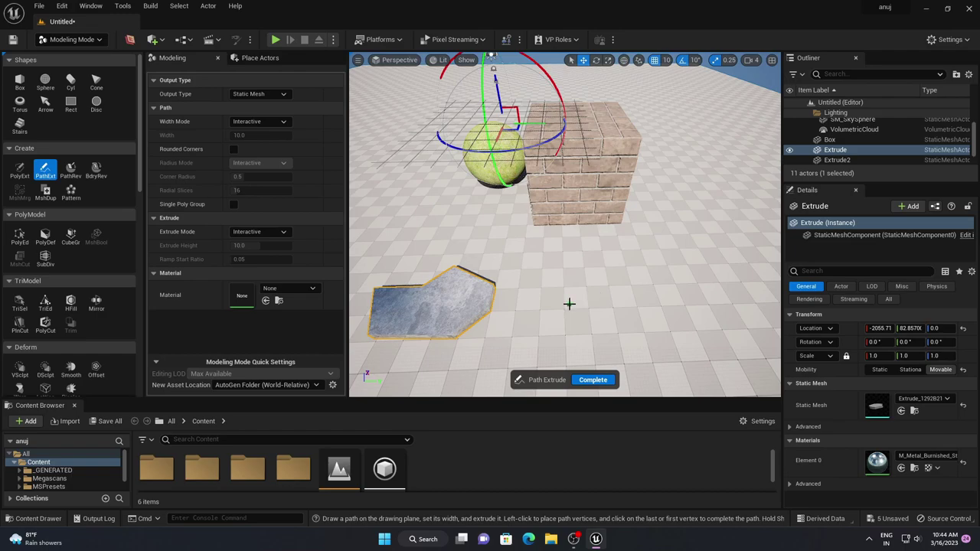
left_click(566, 307)
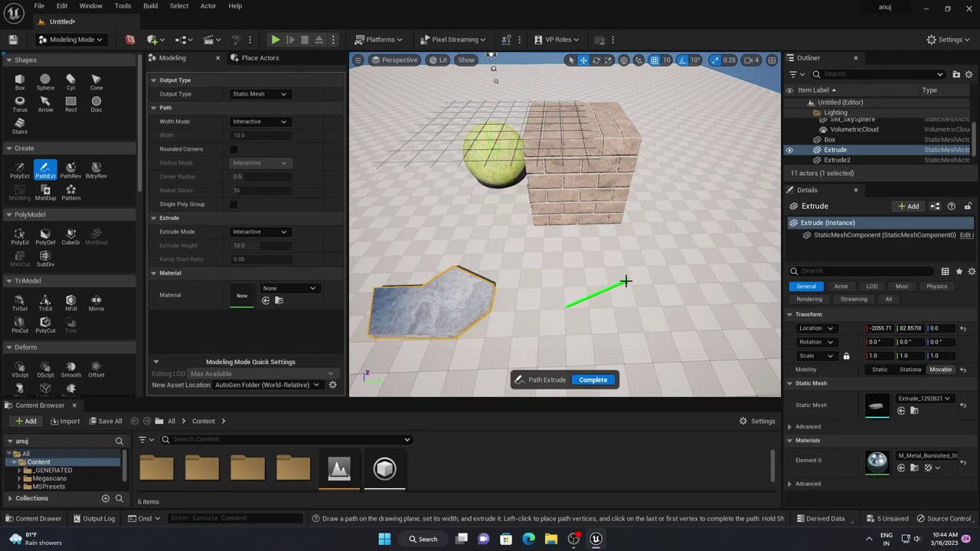
left_click(626, 281)
left_click(730, 319)
scroll(731, 320, "down", 3)
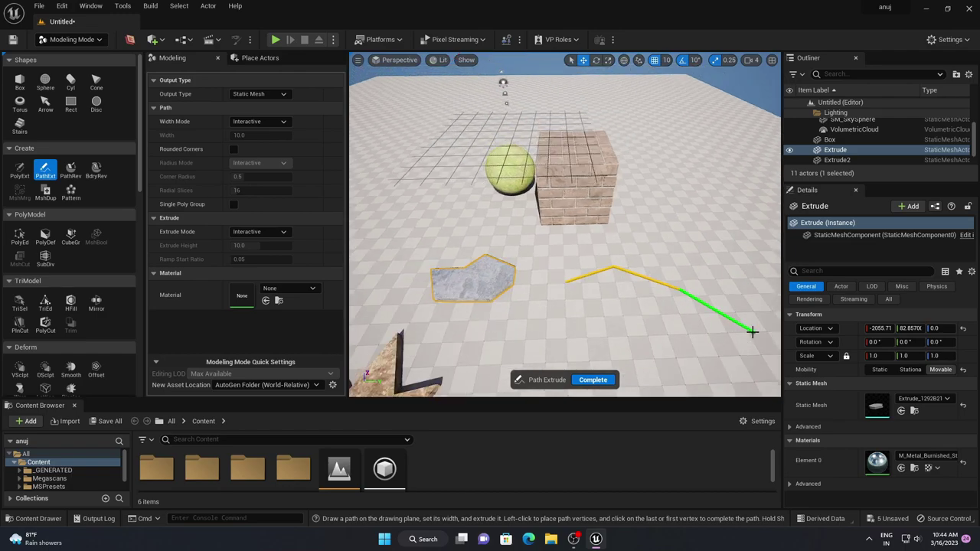
left_click(752, 330)
right_click_drag(752, 330, 737, 340)
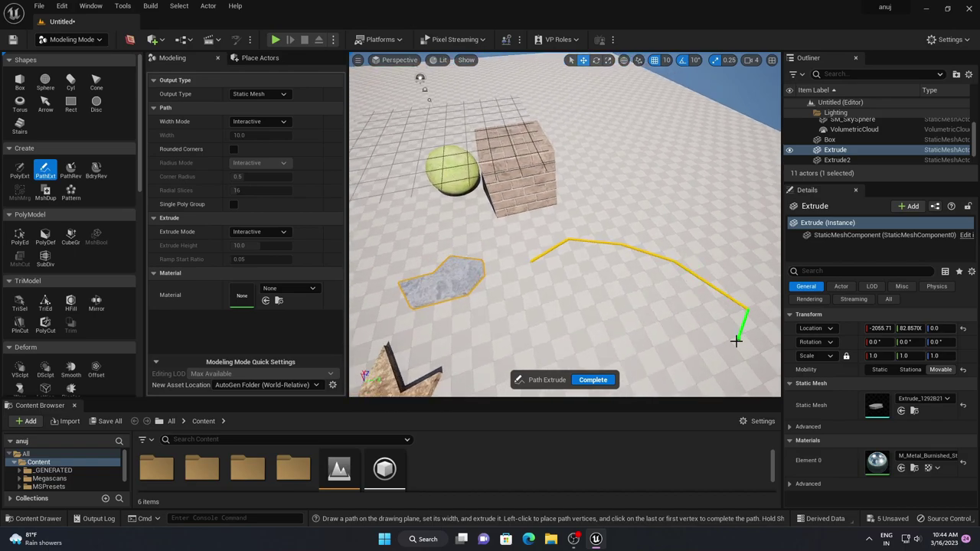
left_click(728, 364)
left_click(516, 310)
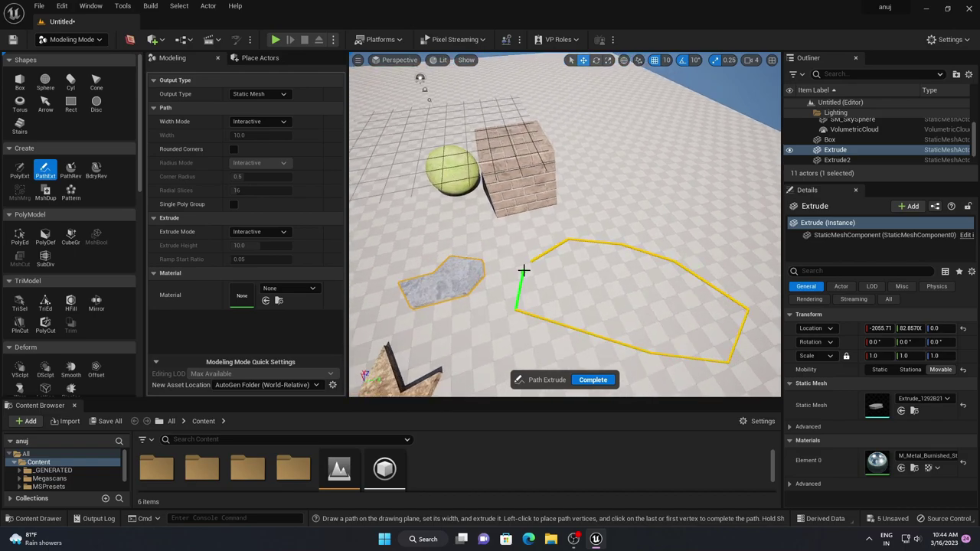
left_click(530, 261)
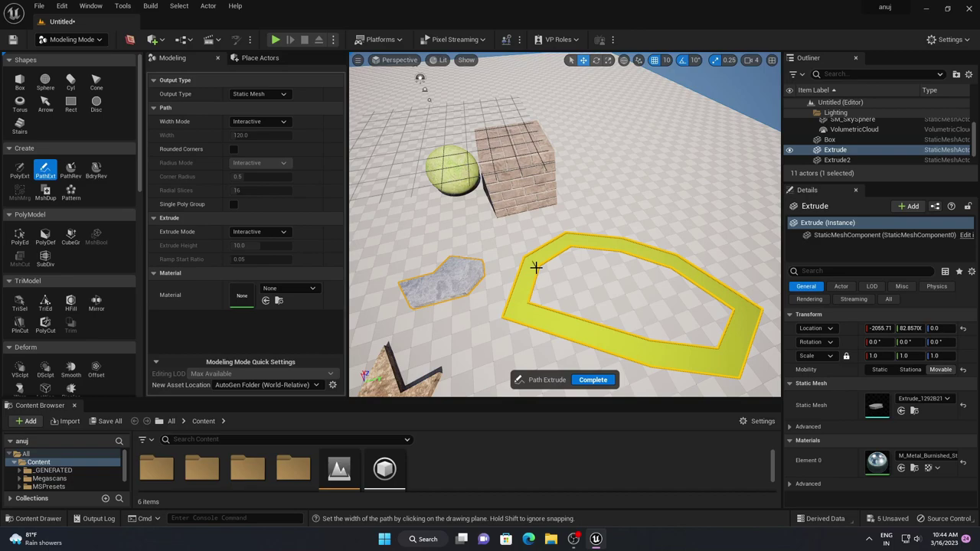
- Give the path walls width 120, set their height and complete the Path mesh
left_click(539, 266)
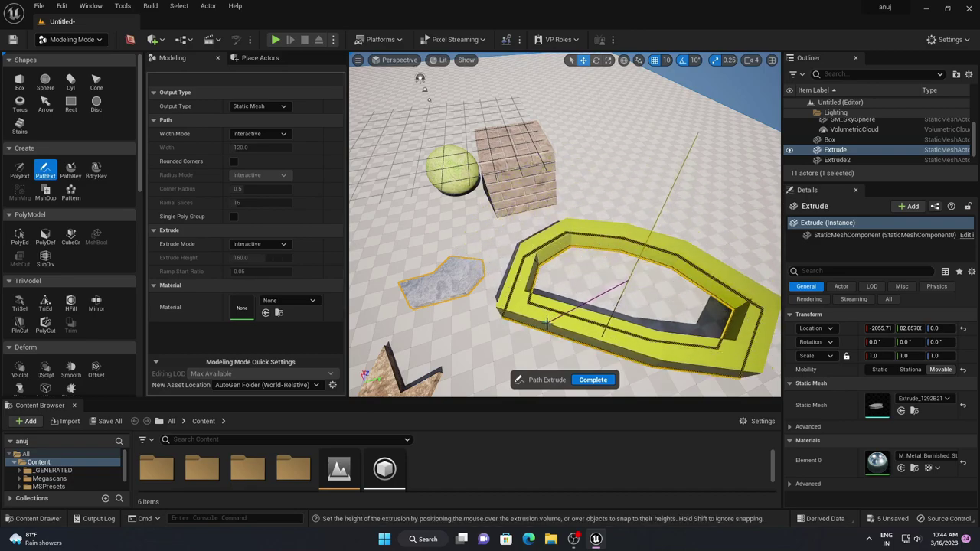
right_click_drag(546, 324, 551, 304)
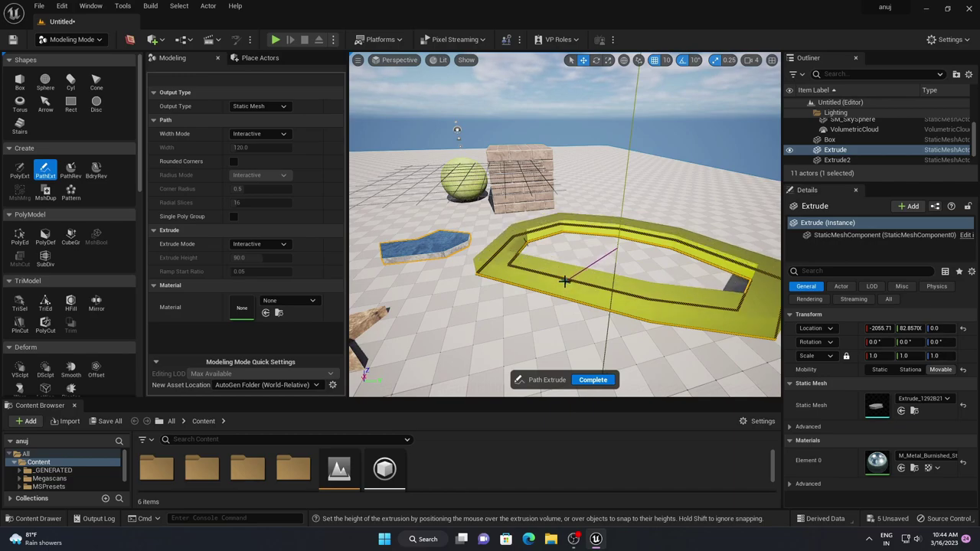
left_click(564, 281)
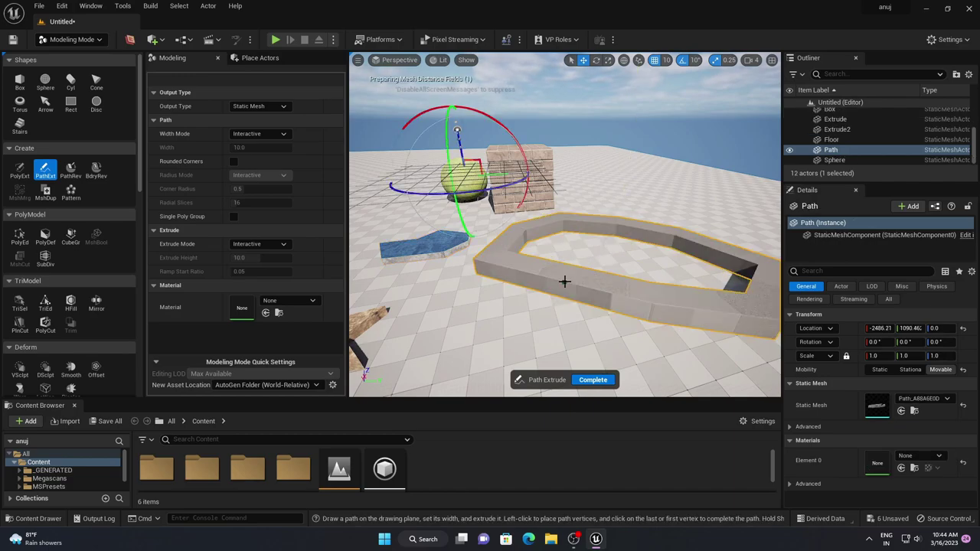
left_click(592, 380)
- Frame the path loop, then fly the camera in close to the brick box
right_click_drag(564, 229, 559, 260)
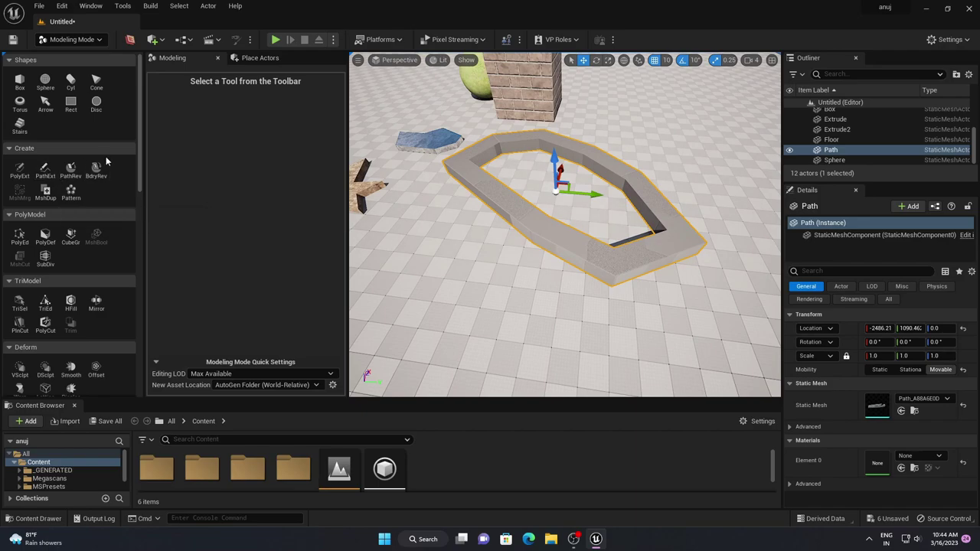
scroll(92, 361, "down", 2)
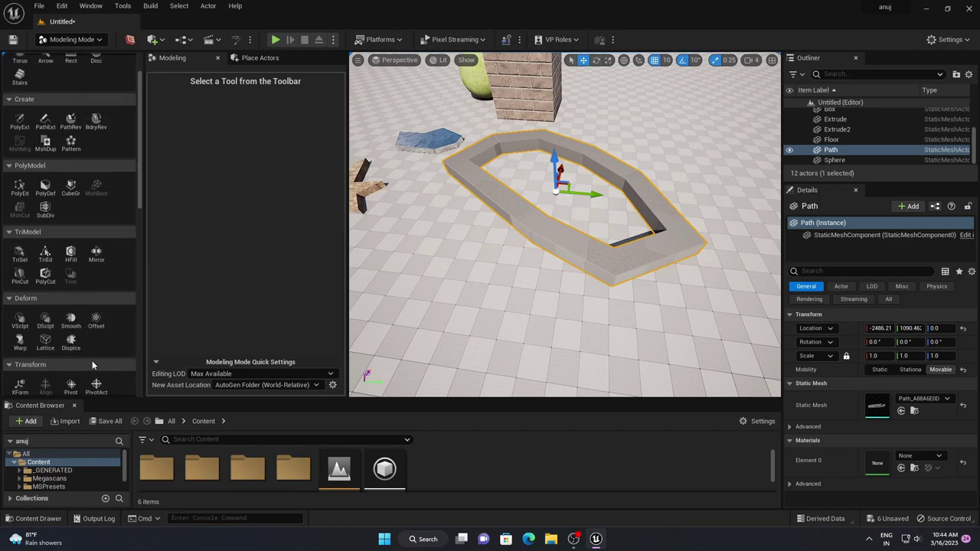
scroll(92, 361, "up", 1)
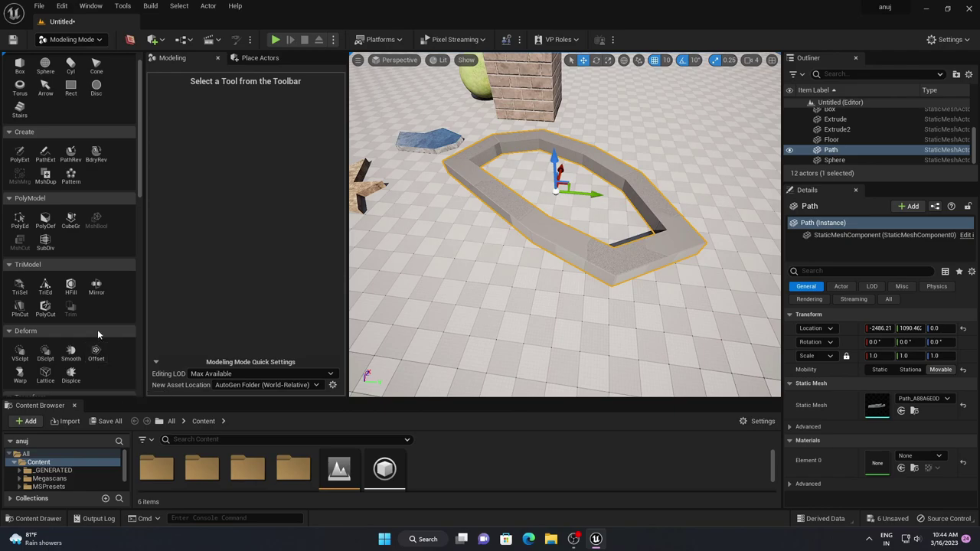
left_click_drag(467, 280, 428, 282, "alt")
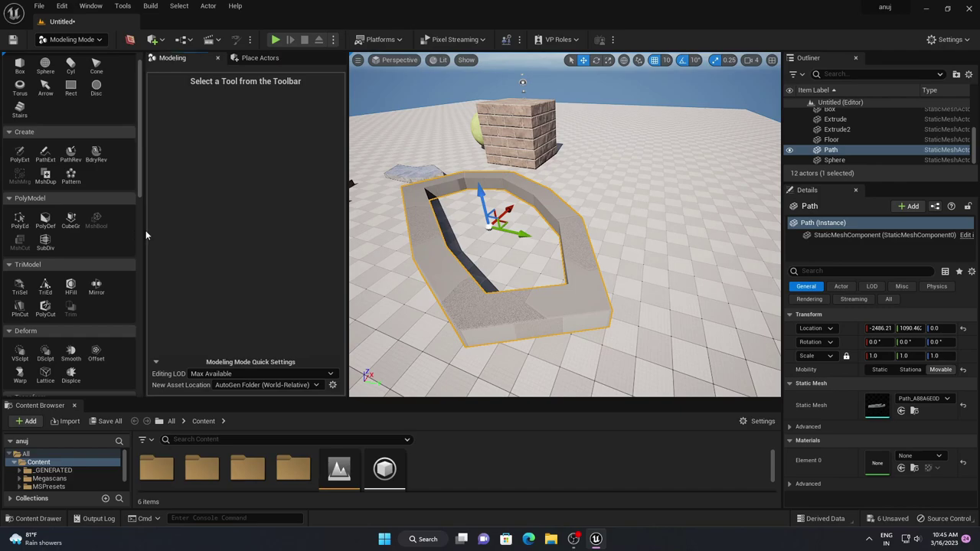
mouse_move(144, 231)
left_mouse_down()
mouse_move(248, 231)
mouse_move(227, 233)
left_mouse_up()
key("f")
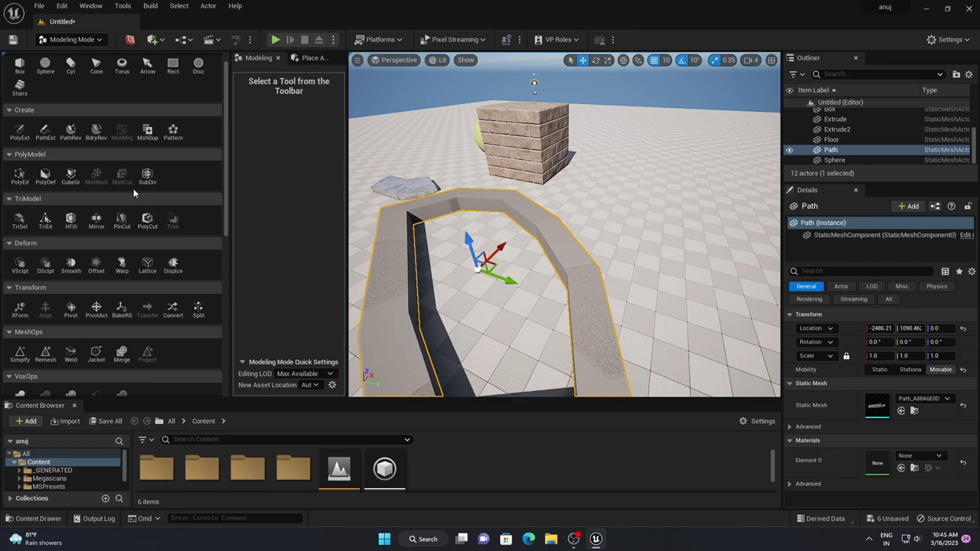
mouse_move(564, 239)
left_mouse_down()
mouse_move(564, 192)
mouse_move(483, 197)
mouse_move(511, 189)
left_mouse_up()
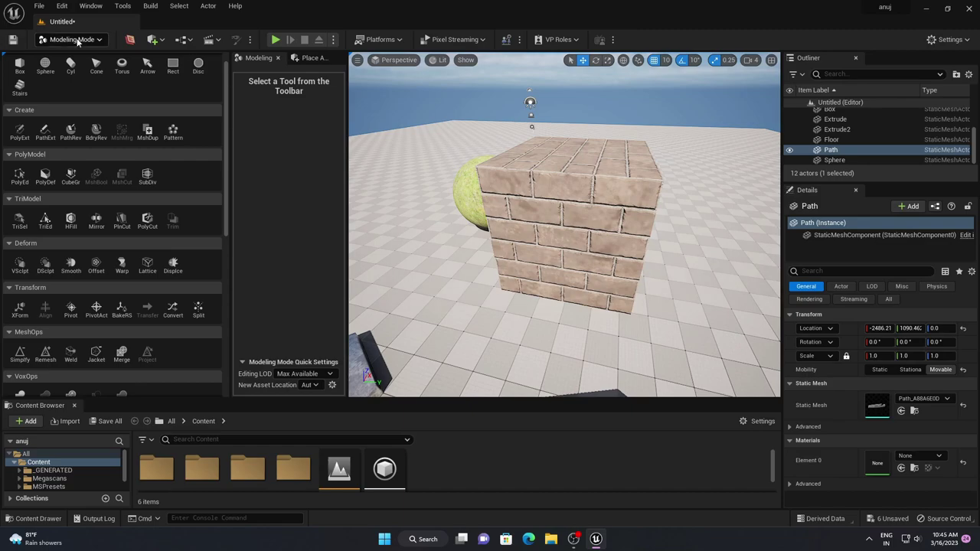
scroll(80, 105, "up", 1)
- Add a 200-radius sphere, Sphere2, overlapping the brick box's front corner and accept it
left_click(45, 80)
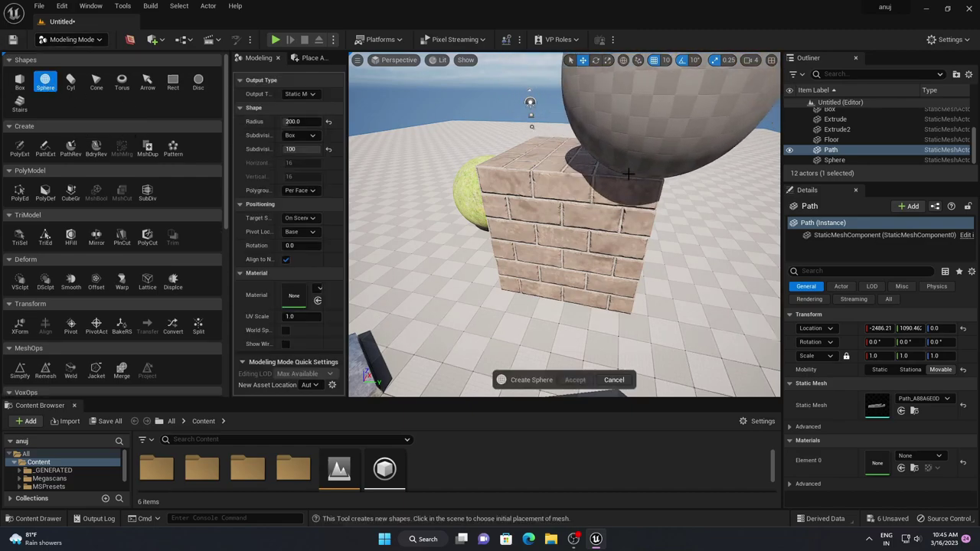
right_click_drag(628, 175, 645, 175)
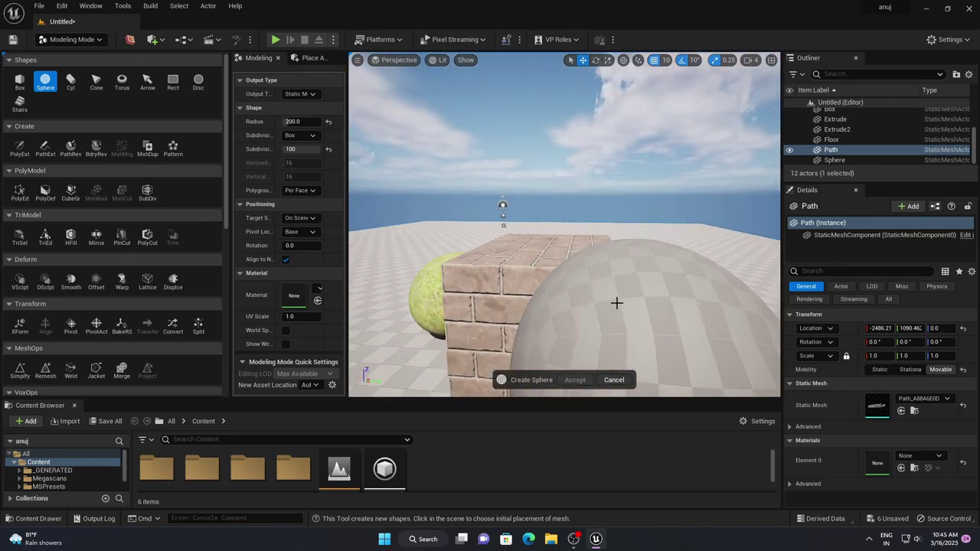
left_click(613, 264)
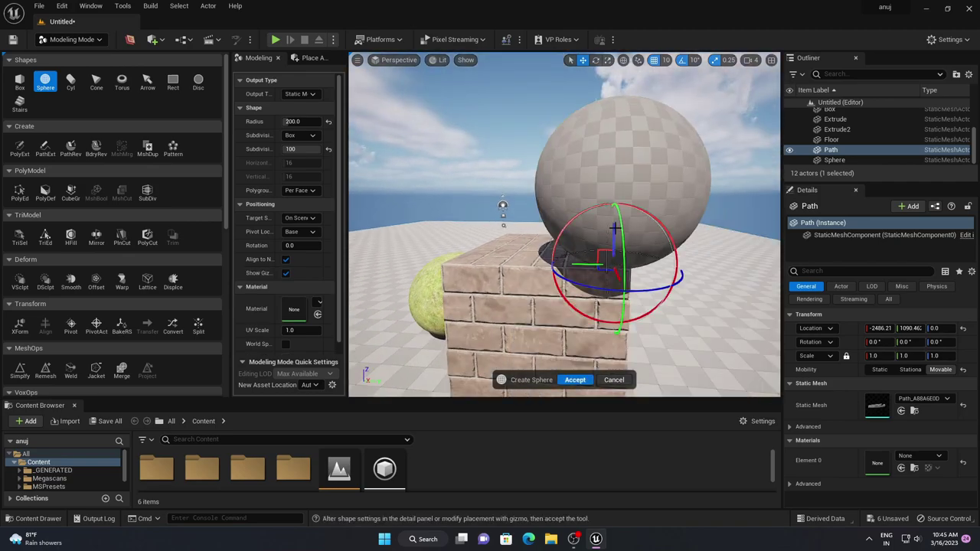
mouse_move(613, 228)
left_mouse_down()
mouse_move(616, 310)
mouse_move(596, 145)
left_mouse_up()
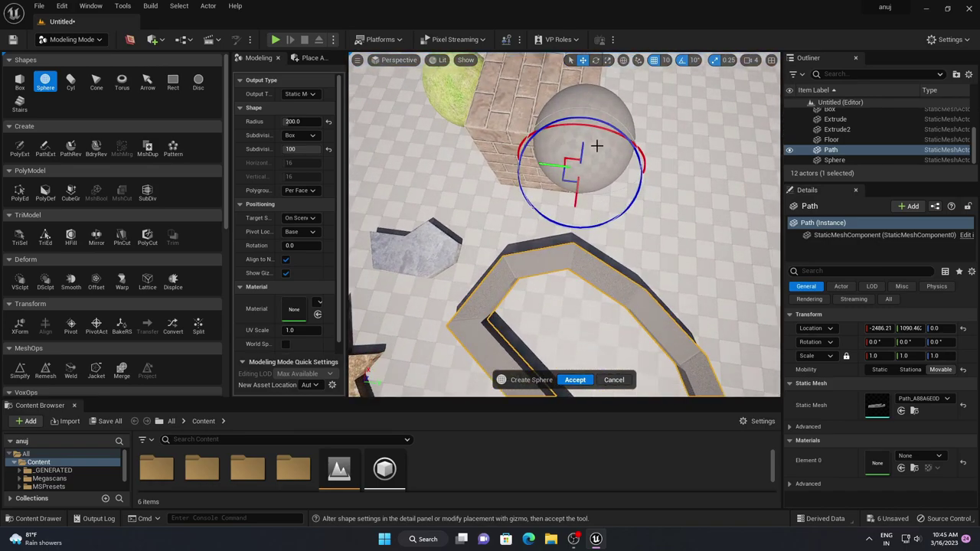
mouse_move(691, 186)
left_mouse_down("alt")
mouse_move(695, 173)
mouse_move(500, 305)
mouse_move(495, 252)
left_mouse_up("alt")
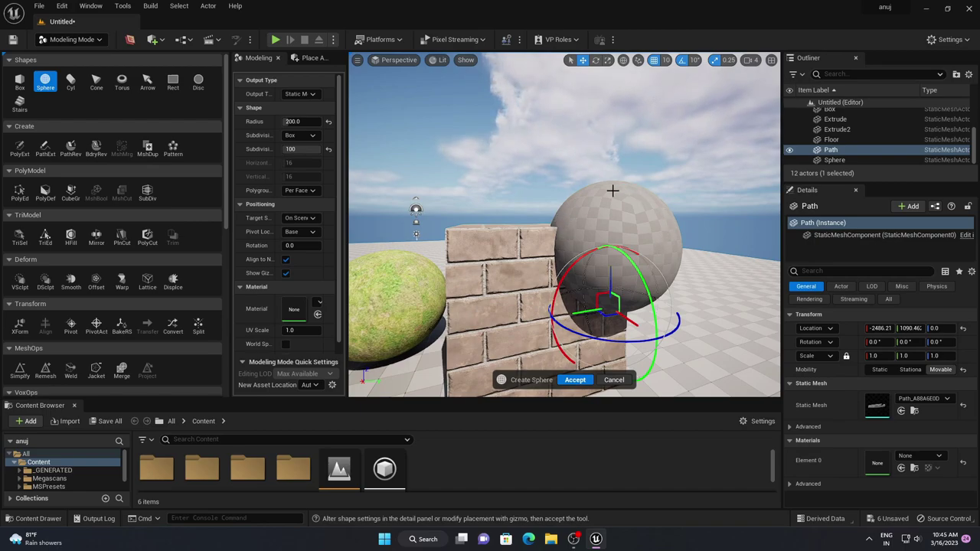
right_click_drag(664, 205, 666, 201)
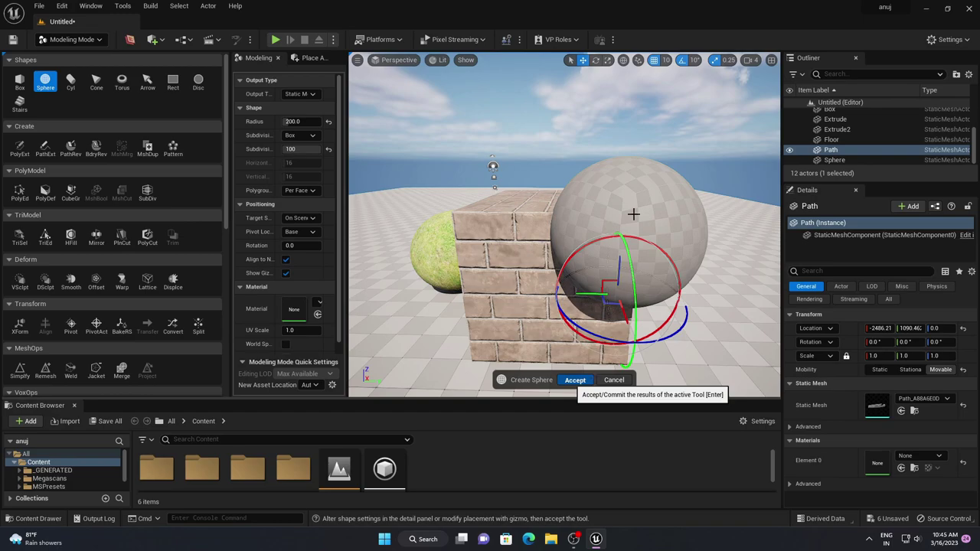
left_click(574, 380)
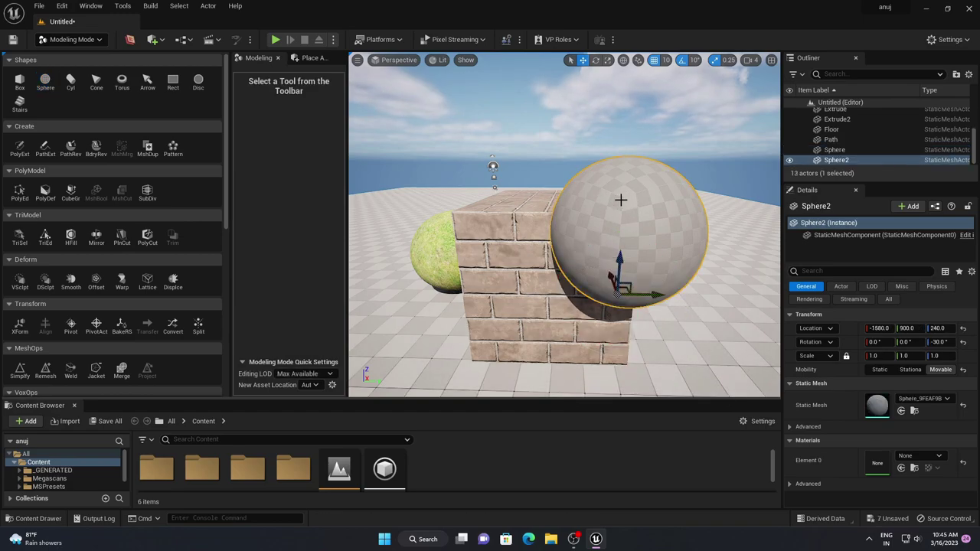
- Select the brick box with Sphere2 and start a MshBool set to Difference B - A
left_click(517, 245, "ctrl")
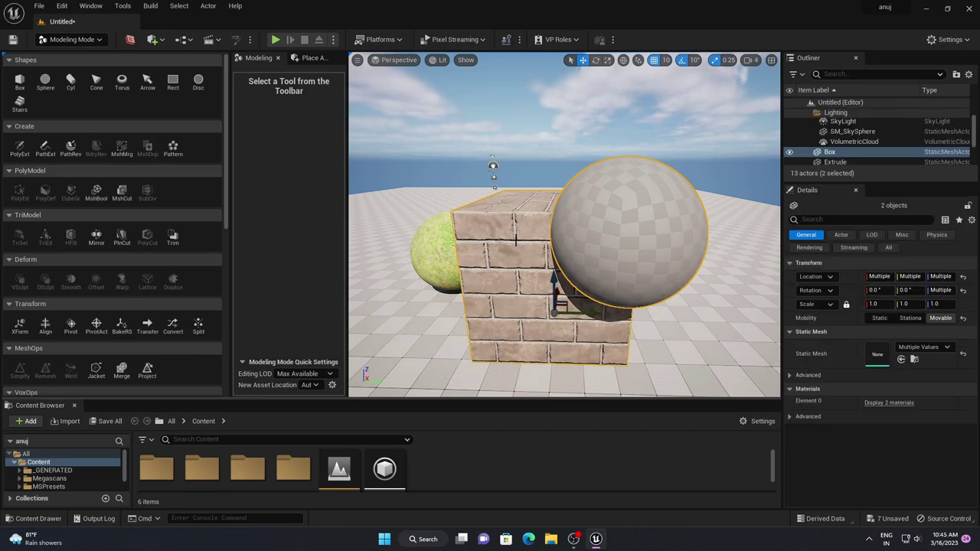
left_click(95, 192)
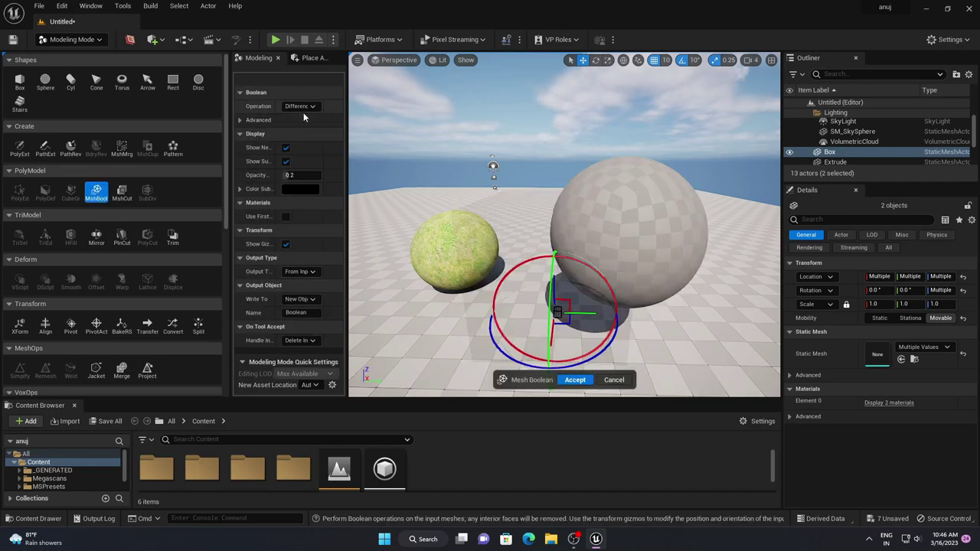
left_click_drag(232, 130, 146, 129)
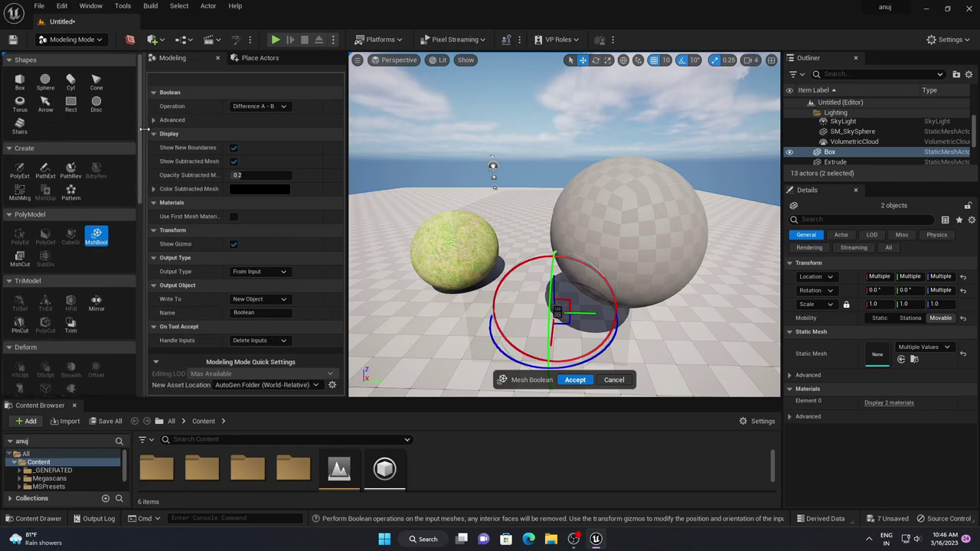
left_click(256, 109)
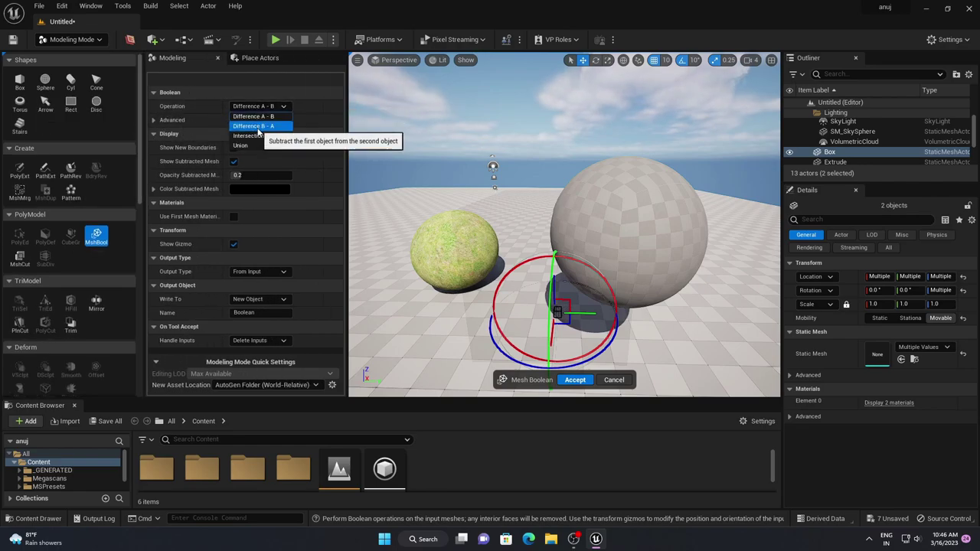
left_click(257, 128)
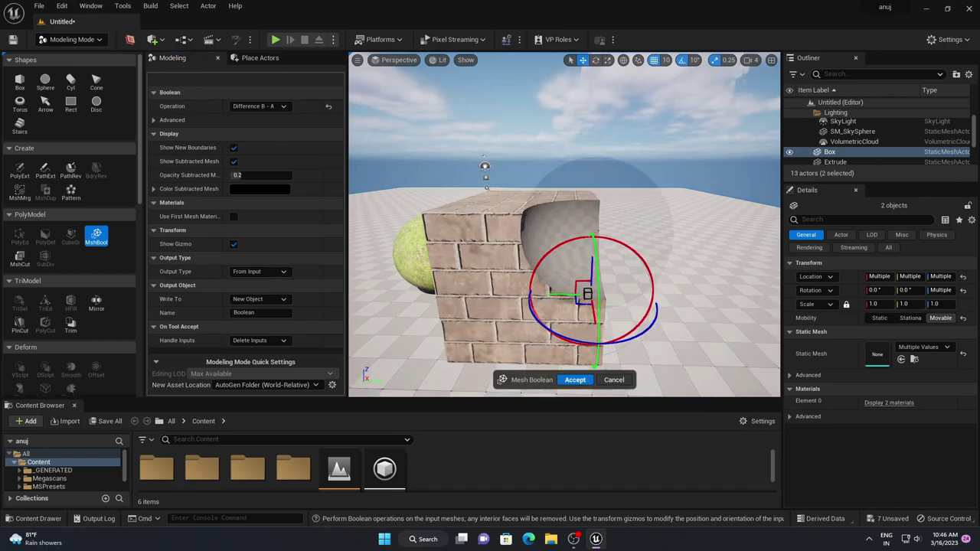
- Reposition the cutting sphere to scoop the box's corner and accept the Boolean mesh
left_click_drag(505, 198, 581, 197, "alt")
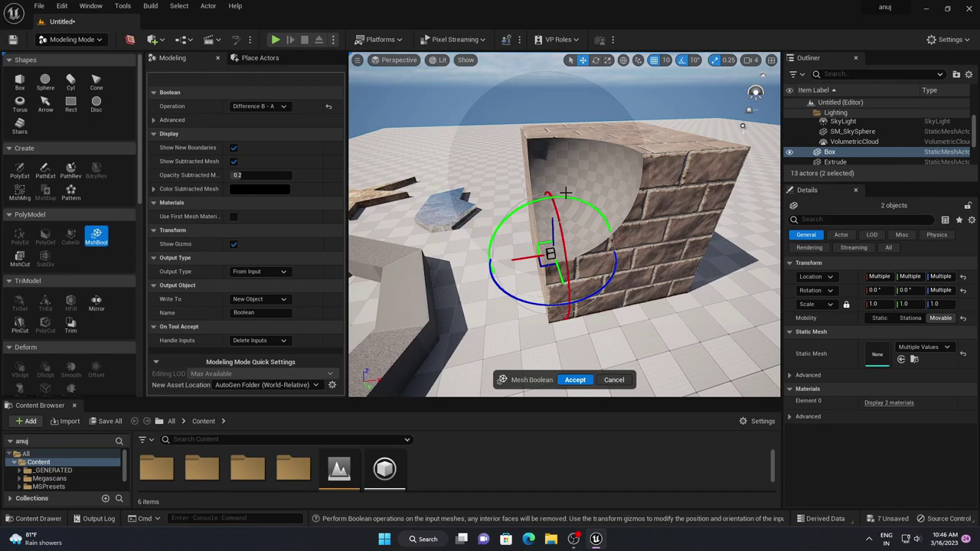
mouse_move(668, 169)
left_mouse_down("alt")
mouse_move(640, 250)
mouse_move(580, 189)
left_mouse_up("alt")
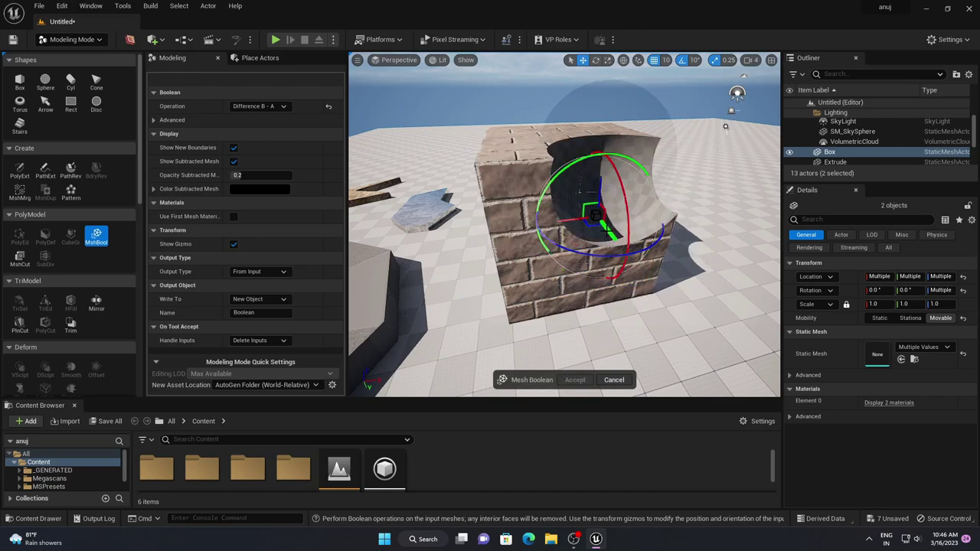
left_click_drag(613, 232, 623, 250)
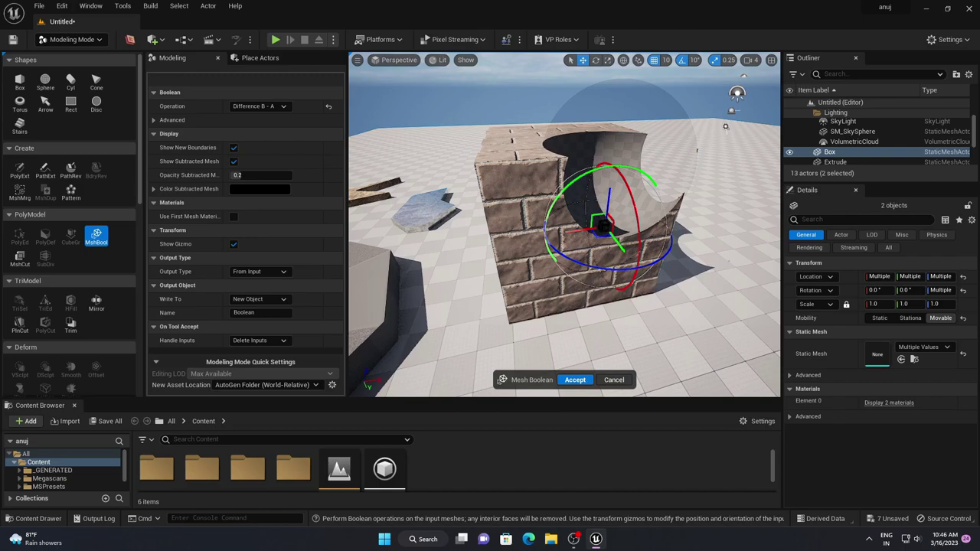
left_click_drag(586, 200, 603, 224)
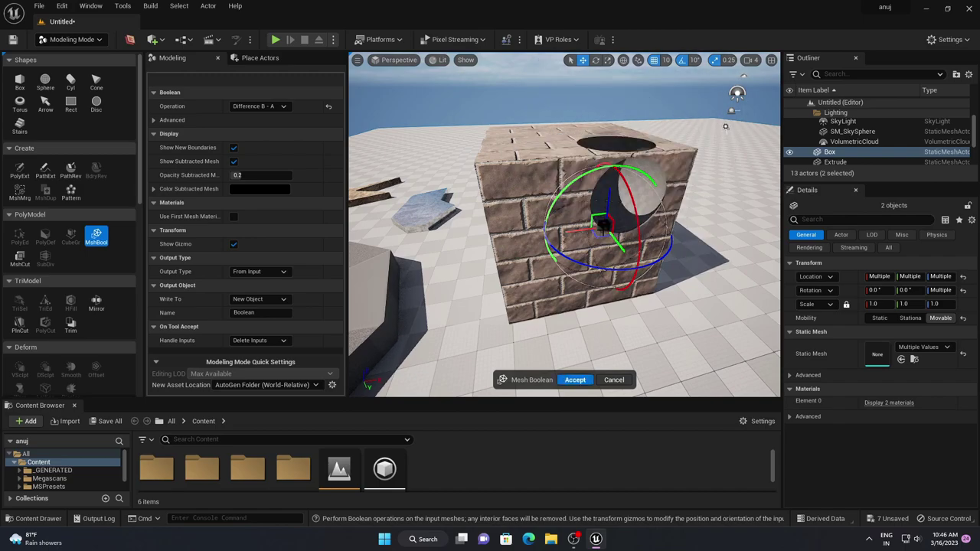
mouse_move(617, 240)
left_mouse_down()
mouse_move(626, 253)
mouse_move(508, 245)
left_mouse_up()
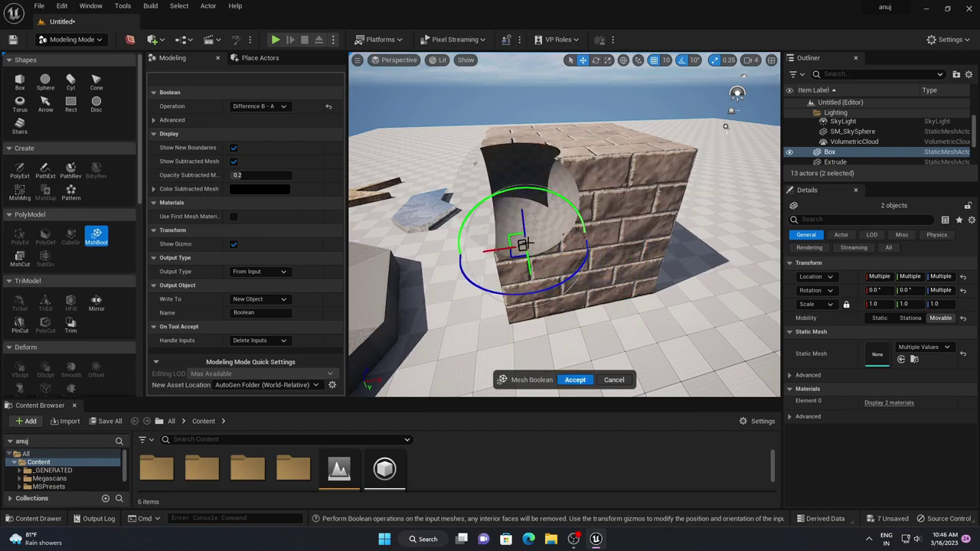
left_click_drag(523, 244, 624, 217)
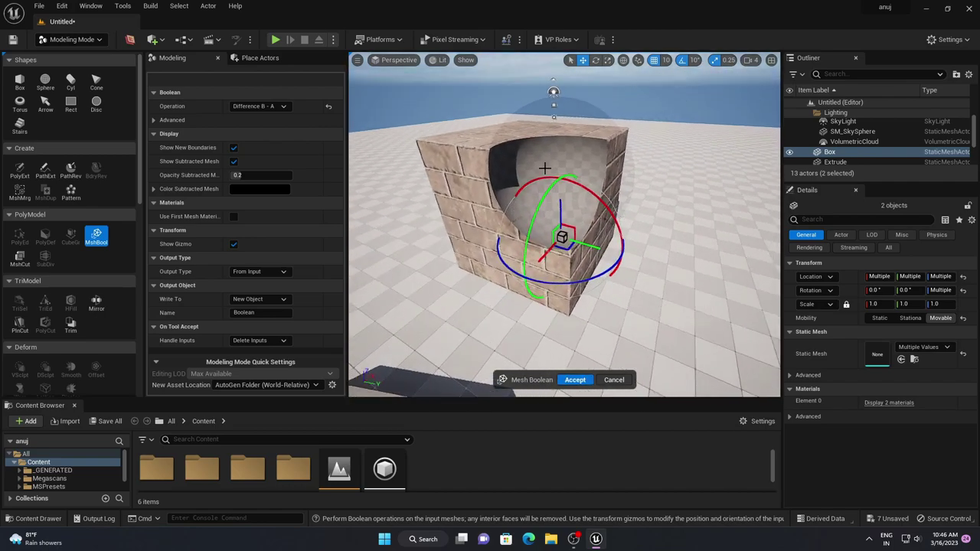
left_click(574, 379)
mouse_move(675, 190)
left_mouse_down("alt")
mouse_move(662, 198)
mouse_move(703, 214)
left_mouse_up("alt")
key("f")
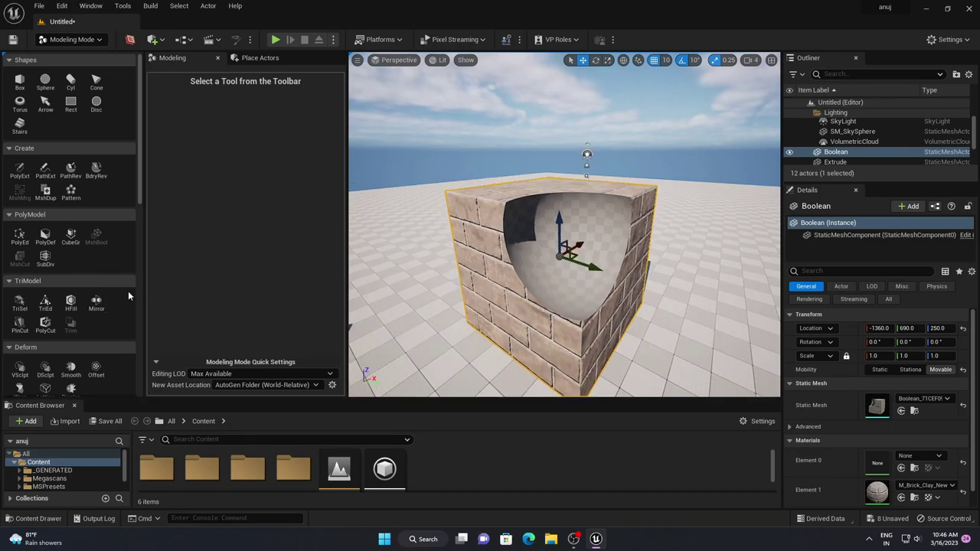
- Create a new 200-radius sphere, Sphere2, on the open floor at -3210, -620, 0
scroll(125, 295, "down", 1)
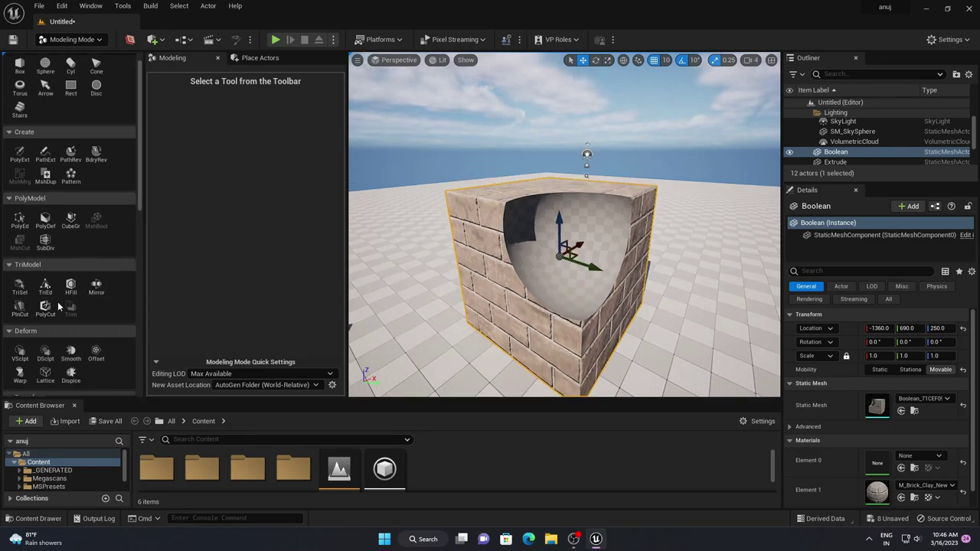
scroll(22, 300, "down", 3)
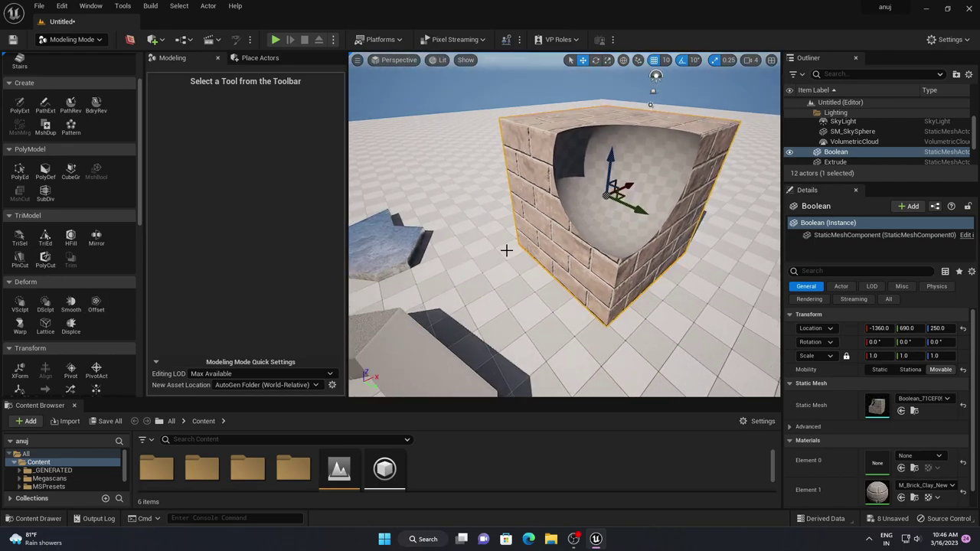
right_click_drag(507, 250, 534, 247)
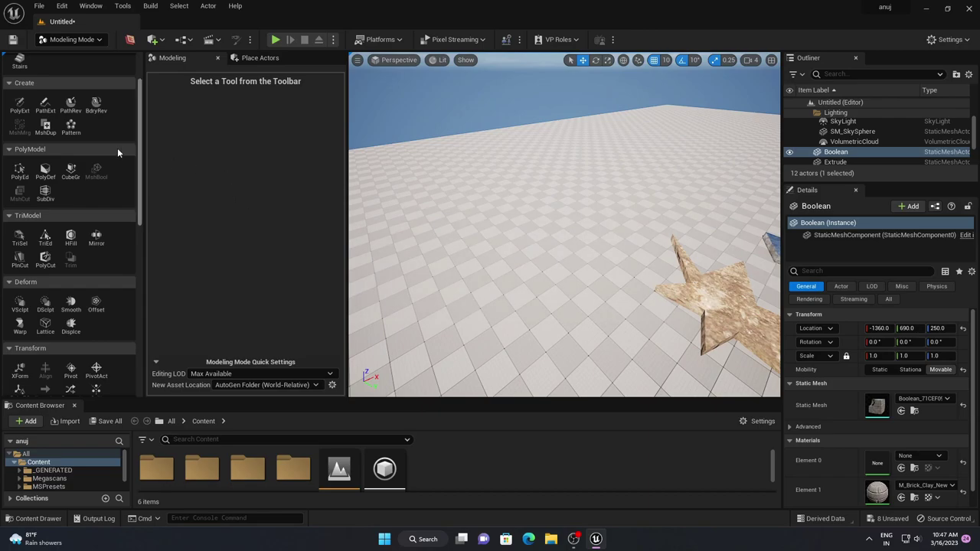
scroll(118, 153, "up", 4)
left_click(46, 81)
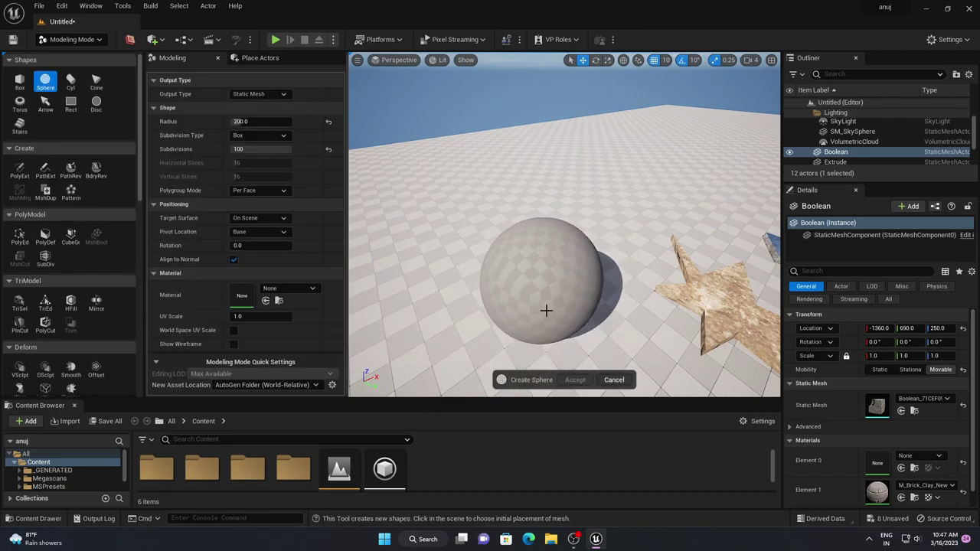
left_click(546, 310)
key("Return")
key("f")
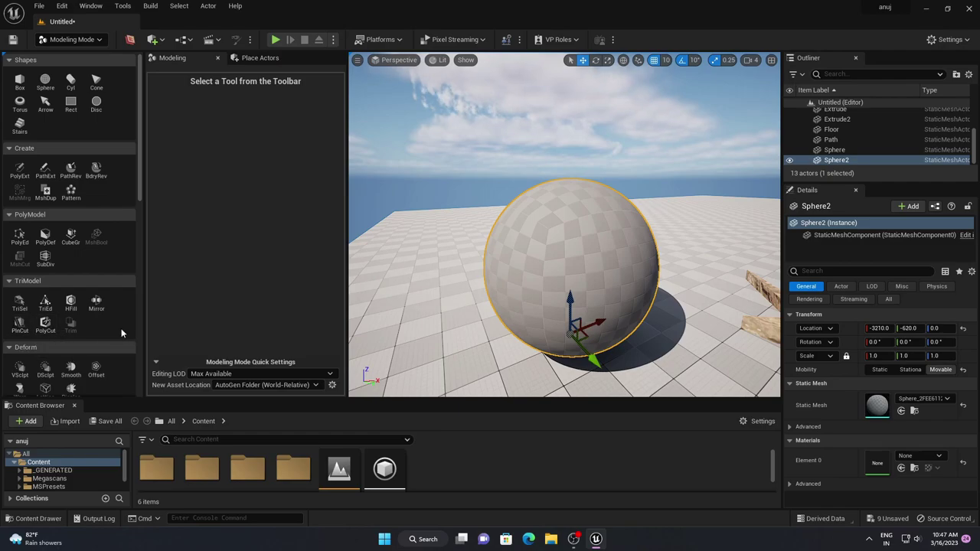
left_click_drag(143, 323, 234, 322)
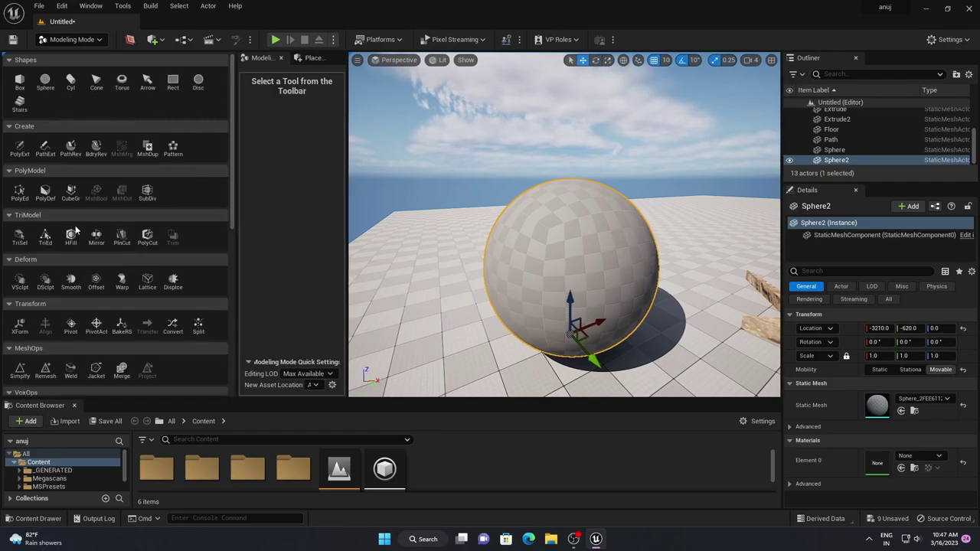
- Slice Sphere2 with a first tilted PlnCut plane and accept it
left_click(123, 242)
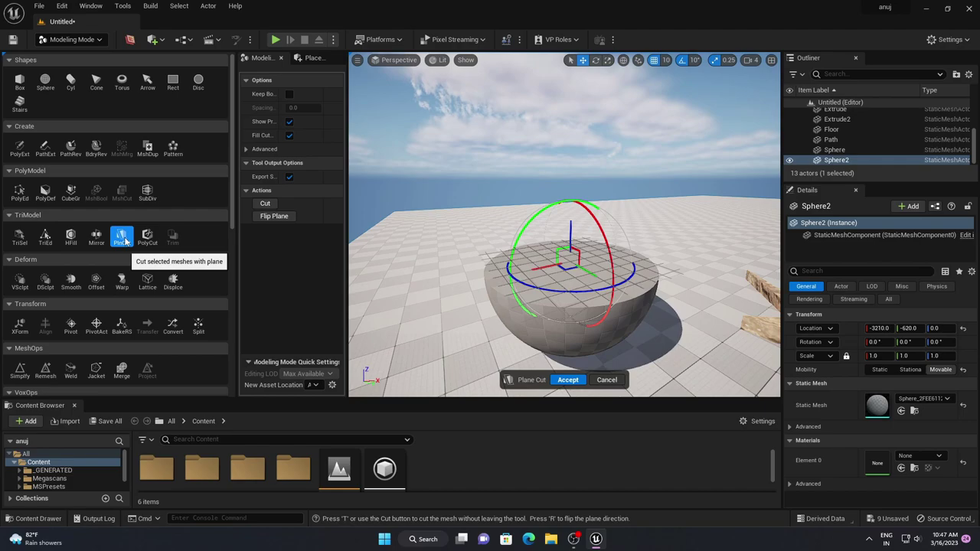
right_click_drag(575, 260, 536, 291)
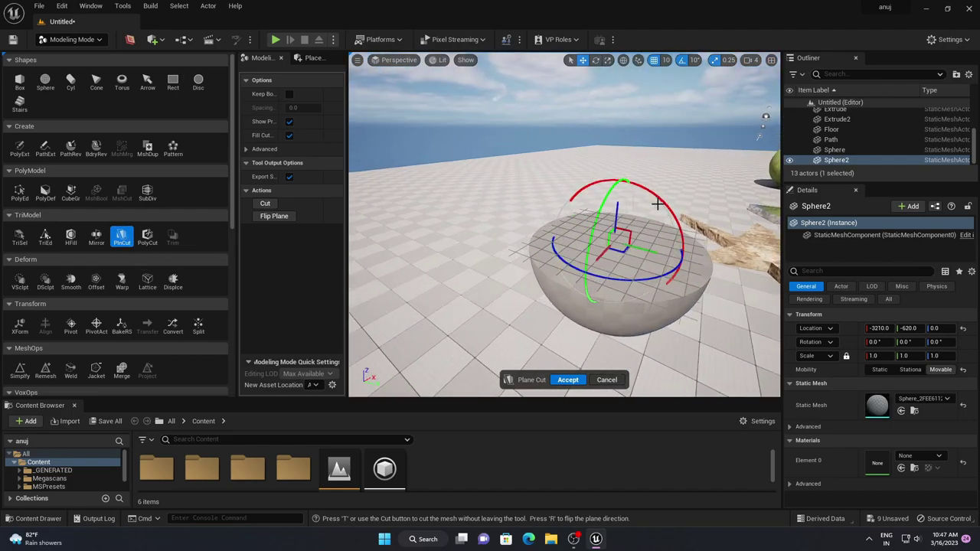
mouse_move(659, 203)
left_mouse_down()
mouse_move(698, 270)
mouse_move(671, 225)
mouse_move(629, 232)
mouse_move(685, 152)
mouse_move(660, 182)
left_mouse_up()
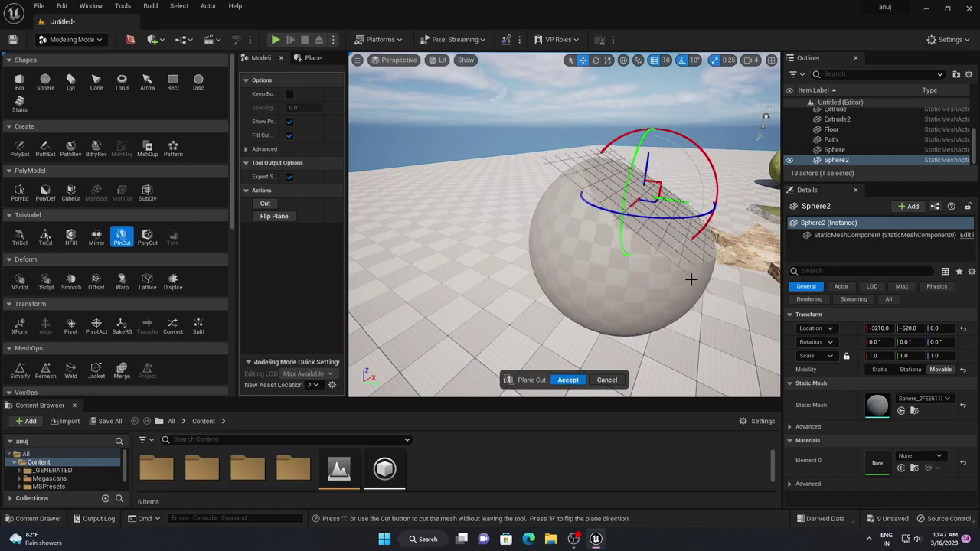
right_click_drag(690, 279, 690, 280)
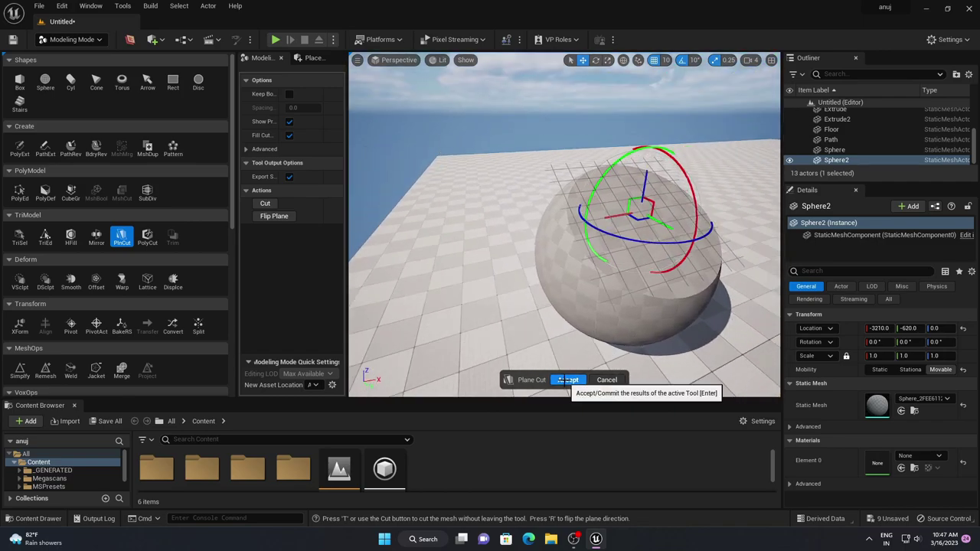
left_click(567, 380)
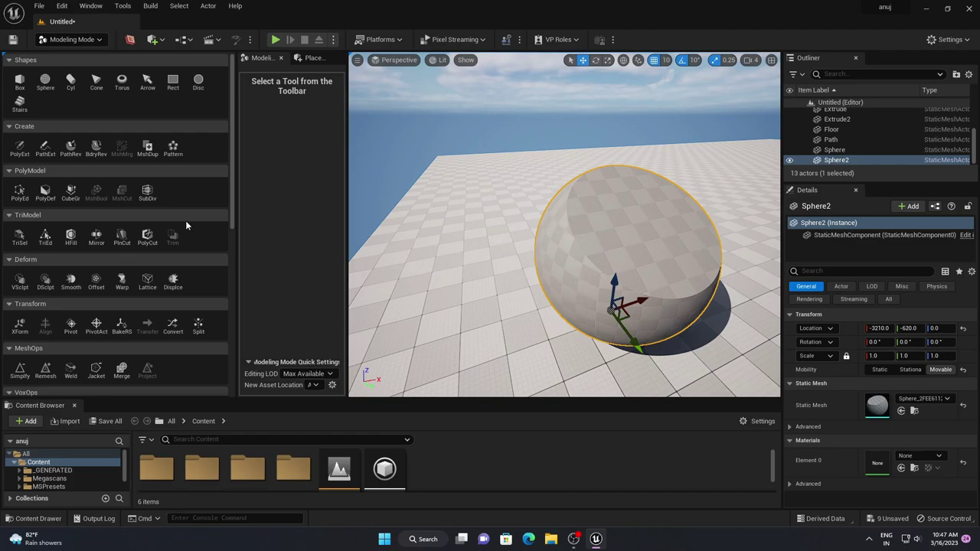
- Make a second, steeper angled plane cut through Sphere2 and accept it
left_click(123, 239)
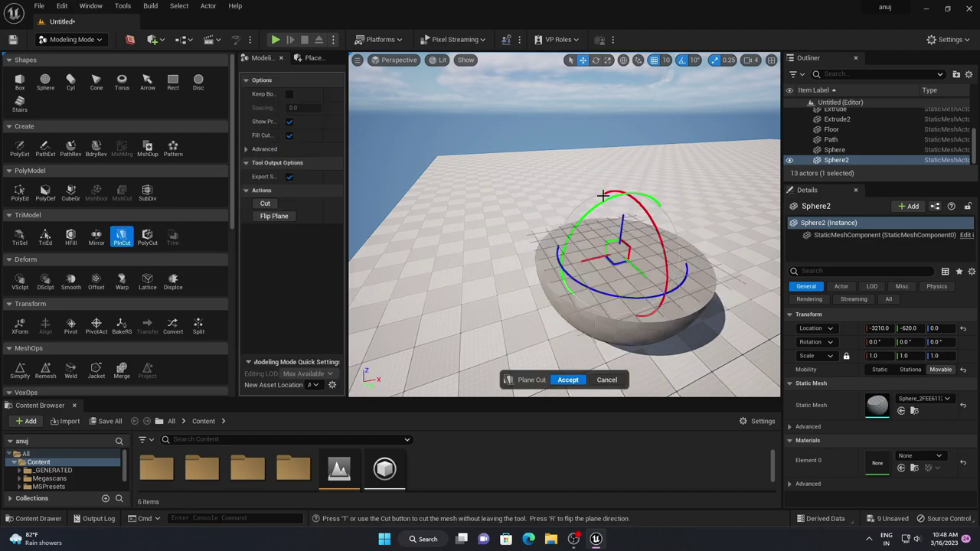
right_click_drag(603, 196, 603, 196)
mouse_move(583, 202)
left_mouse_down()
mouse_move(600, 233)
mouse_move(611, 197)
mouse_move(531, 240)
left_mouse_up()
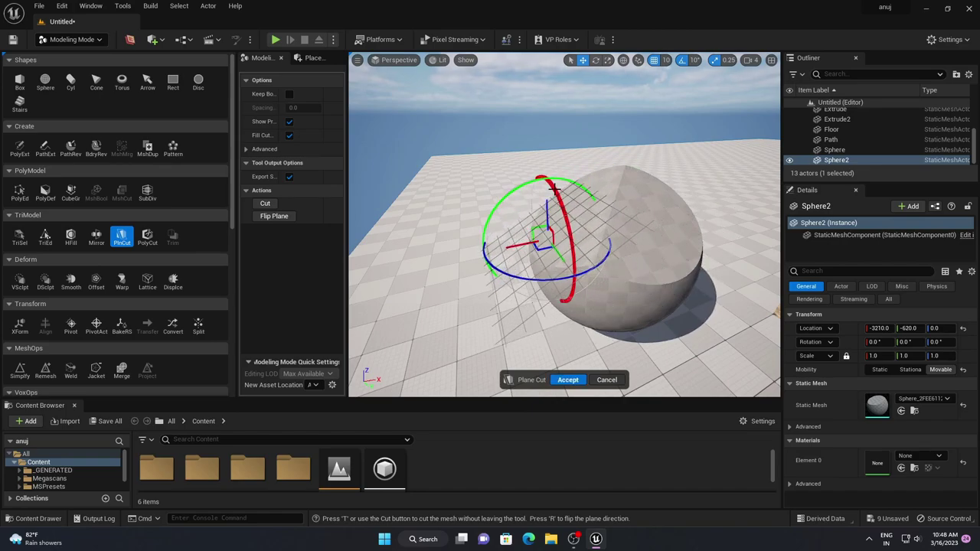
left_click_drag(553, 188, 500, 186)
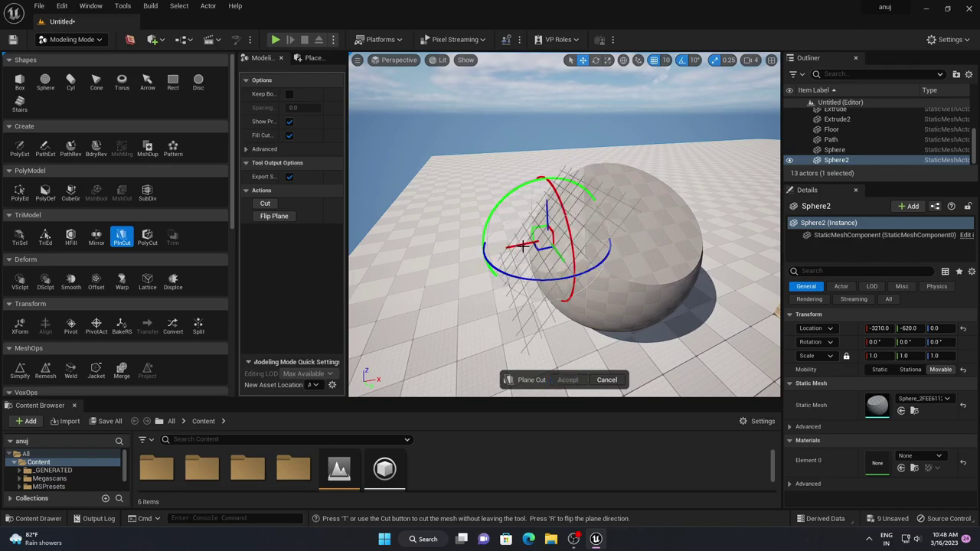
left_click_drag(523, 245, 541, 242)
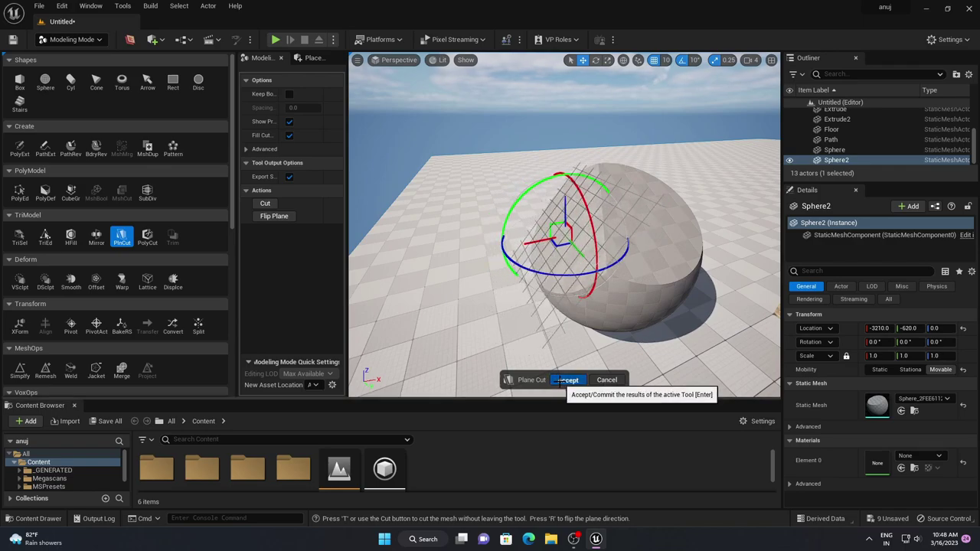
left_click(563, 380)
right_click_drag(581, 306, 750, 92)
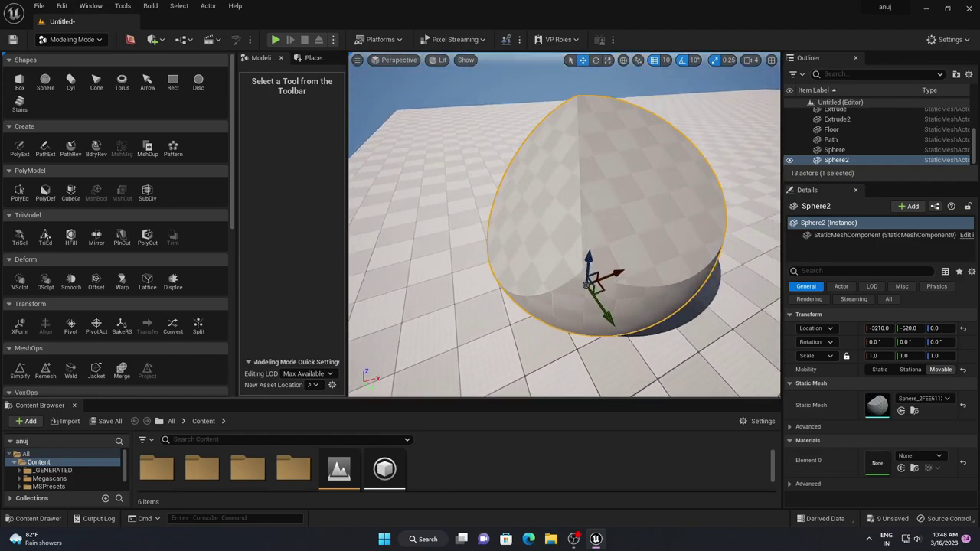
right_click_drag(582, 306, 582, 306)
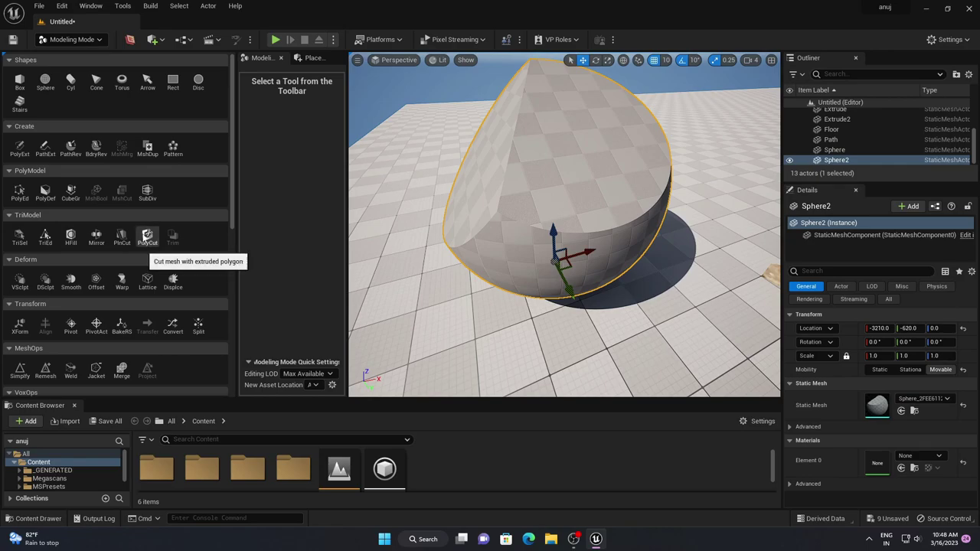
- Start a PolyCut on Sphere2 and move its cutter up to the dome's top
left_click(147, 237)
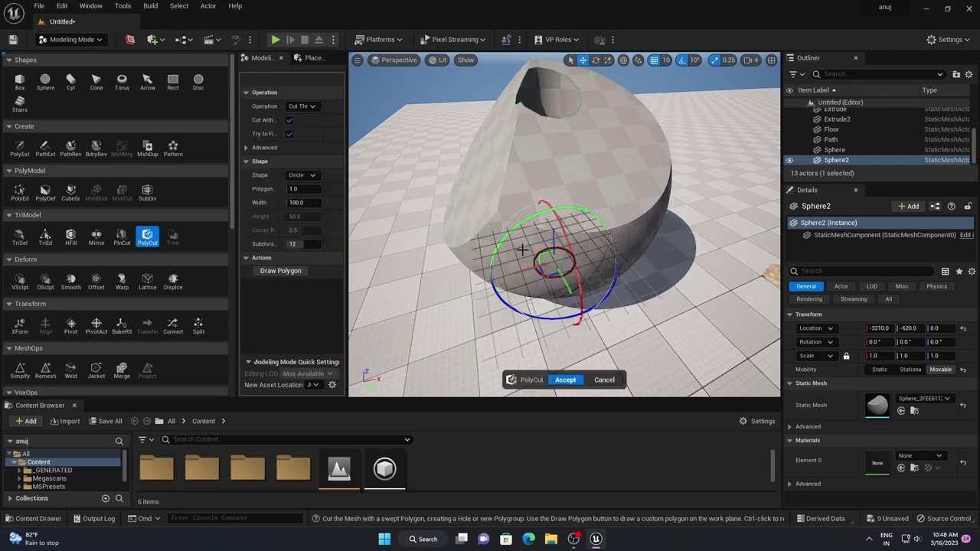
left_click_drag(553, 235, 545, 108)
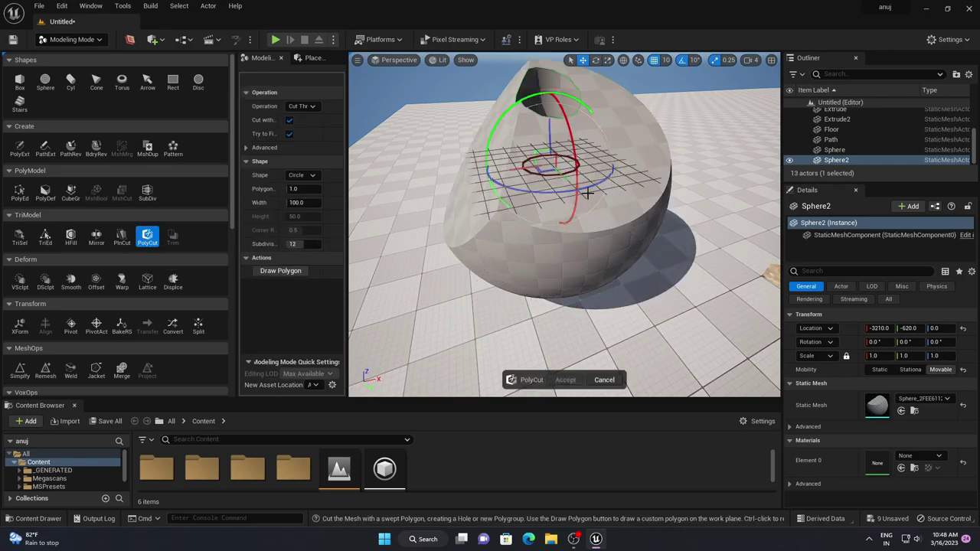
scroll(545, 107, "up", 3)
scroll(586, 191, "down", 4)
mouse_move(568, 194)
left_mouse_down()
mouse_move(598, 217)
mouse_move(570, 205)
left_mouse_up()
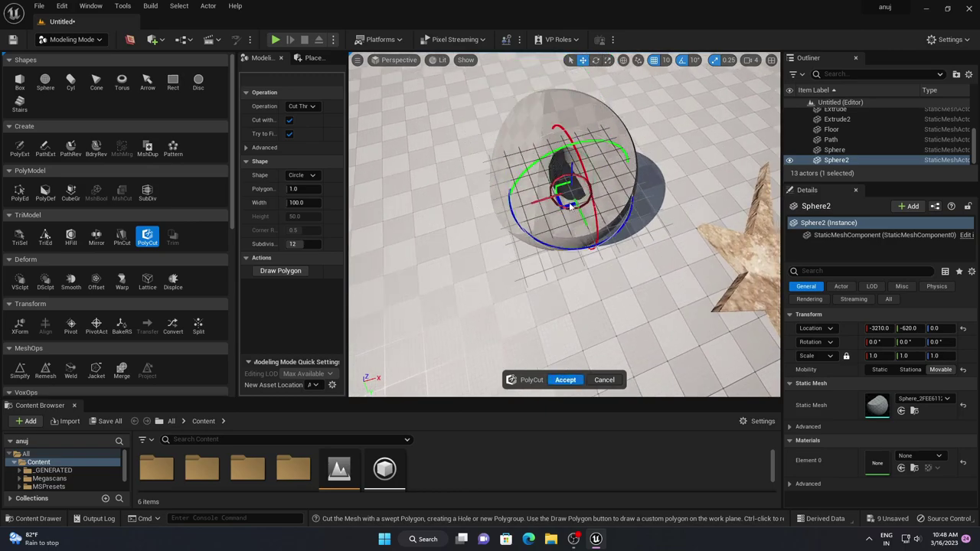
scroll(597, 271, "up", 3)
scroll(596, 270, "up", 3)
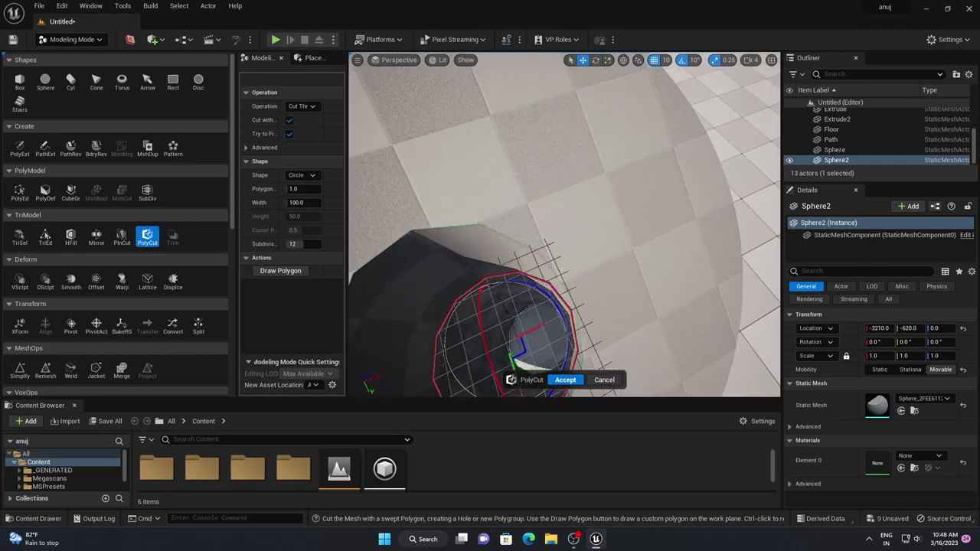
scroll(597, 270, "up", 2)
scroll(597, 270, "up", 2)
scroll(597, 264, "up", 2)
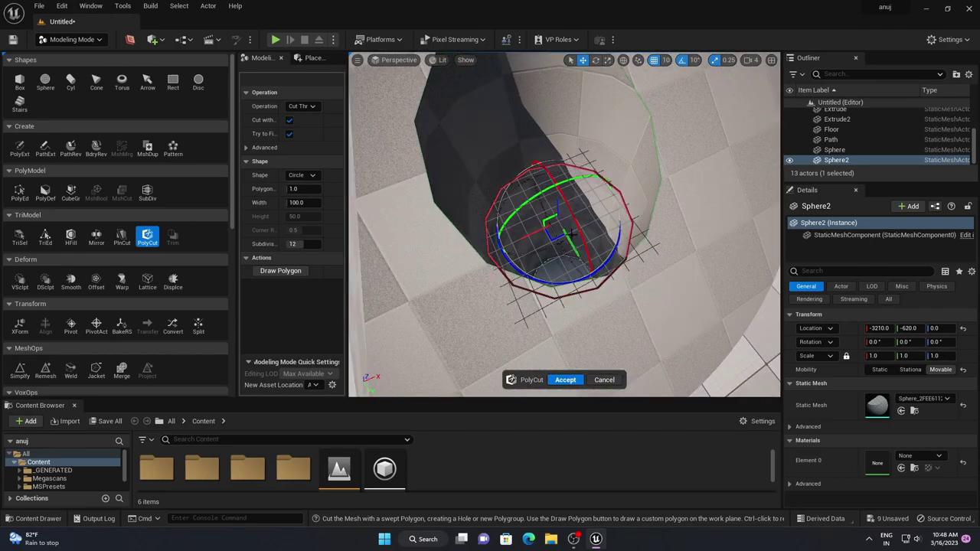
left_click_drag(572, 234, 523, 262, "alt")
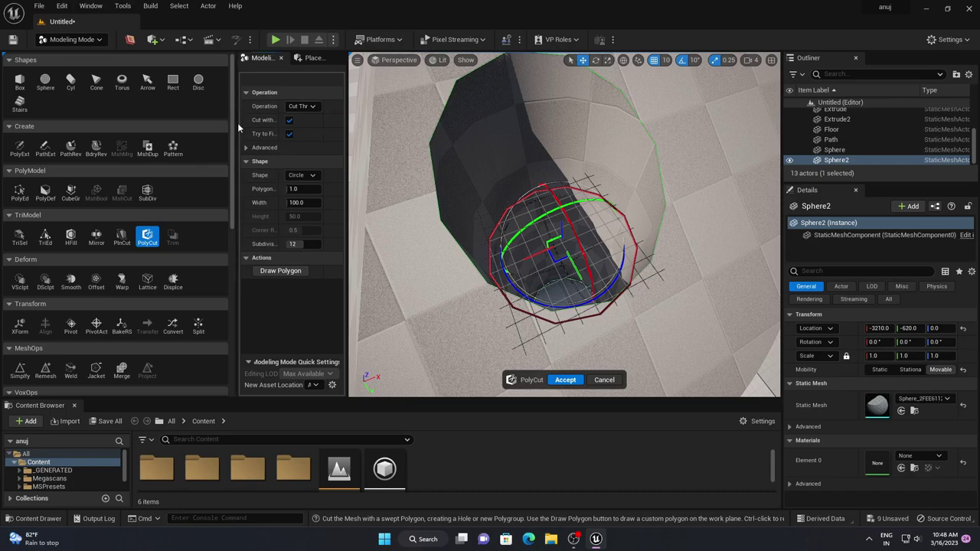
- Change the PolyCut shape from Circle to Square and stand the cutter upright
left_click_drag(237, 128, 132, 173)
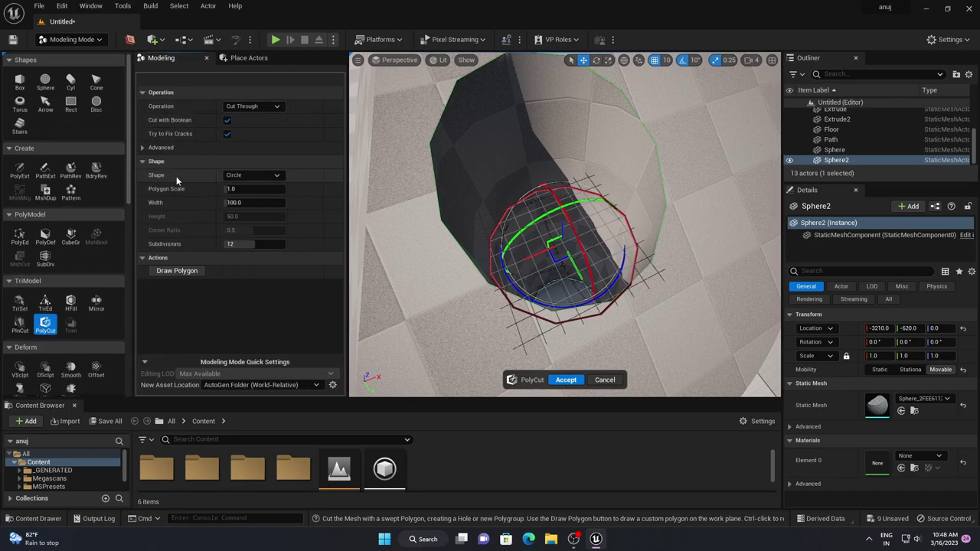
left_click(274, 175)
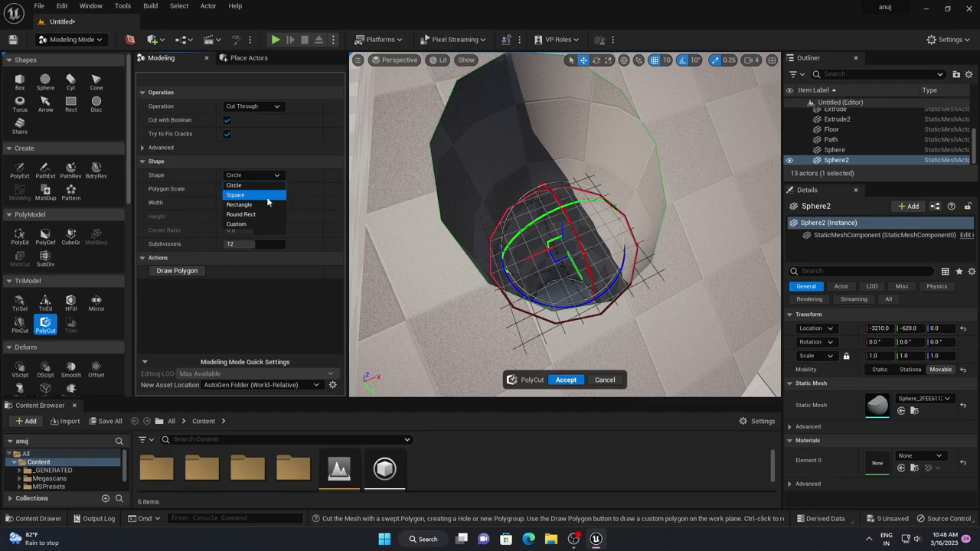
left_click(264, 196)
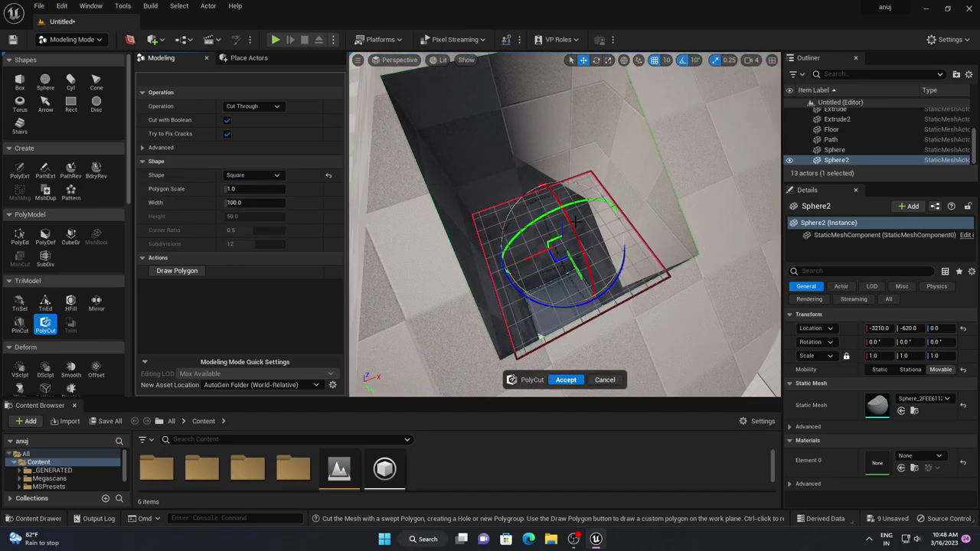
mouse_move(540, 336)
left_mouse_down("alt")
mouse_move(634, 225)
mouse_move(563, 172)
left_mouse_up("alt")
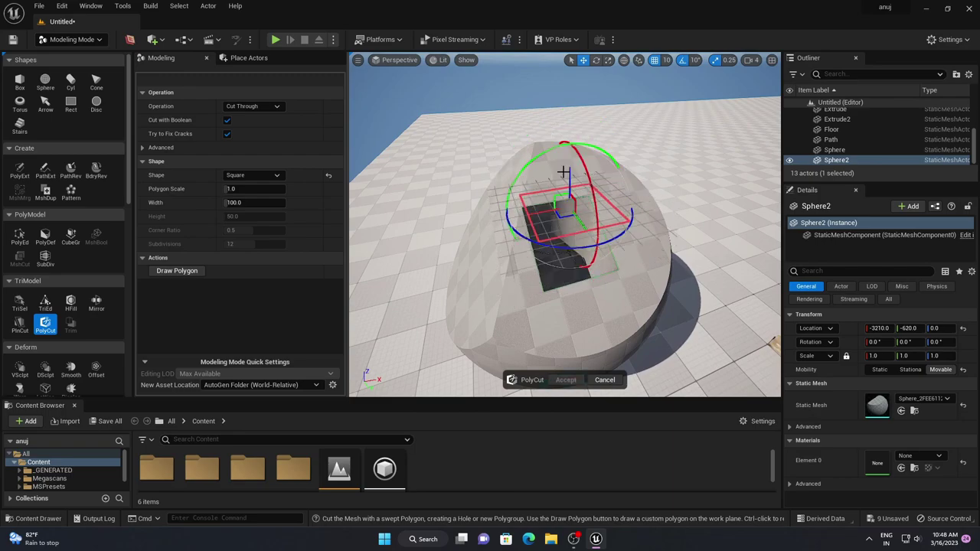
left_click_drag(604, 213, 587, 174)
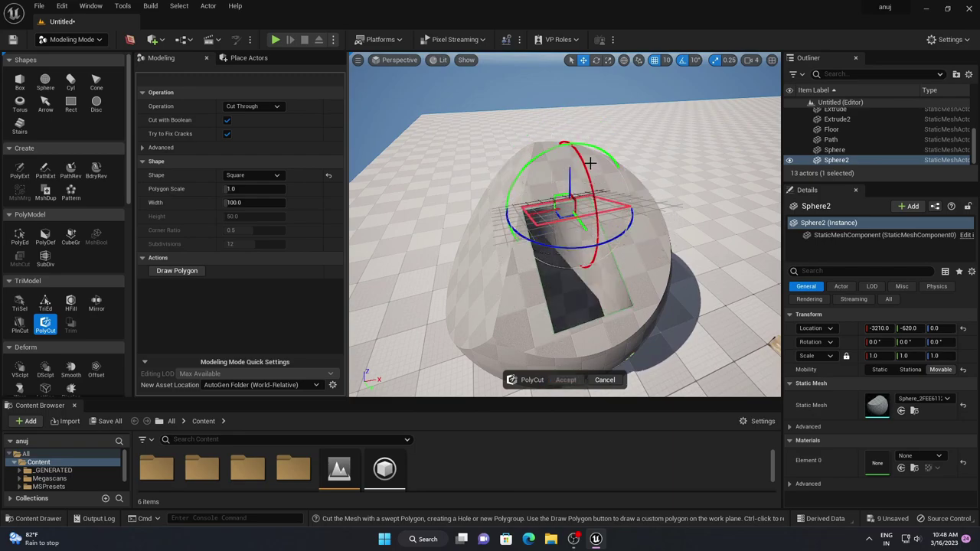
mouse_move(586, 174)
left_mouse_down()
mouse_move(597, 233)
mouse_move(625, 243)
mouse_move(518, 253)
mouse_move(490, 227)
left_mouse_up()
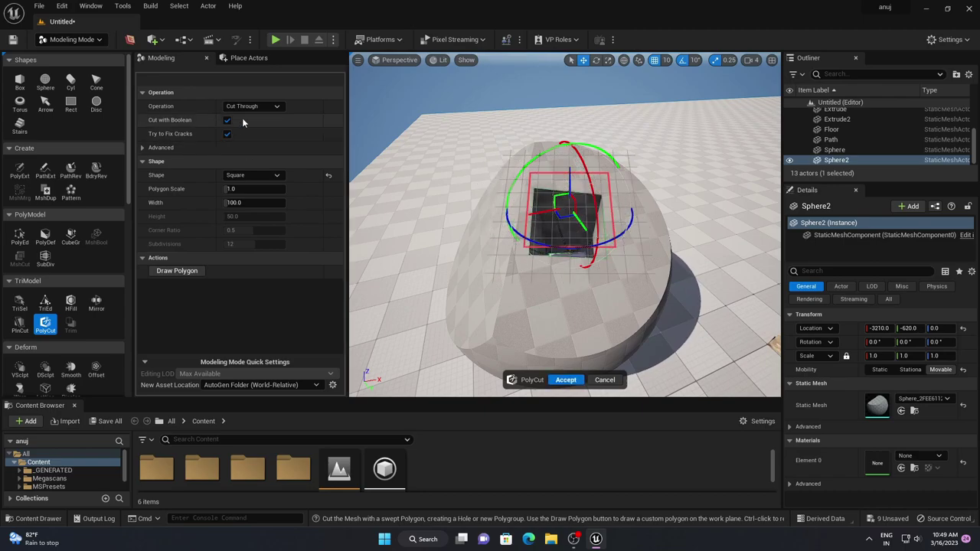
- Preview the Trim Outside and Insert Polygon cut operations on the dome
left_click(270, 107)
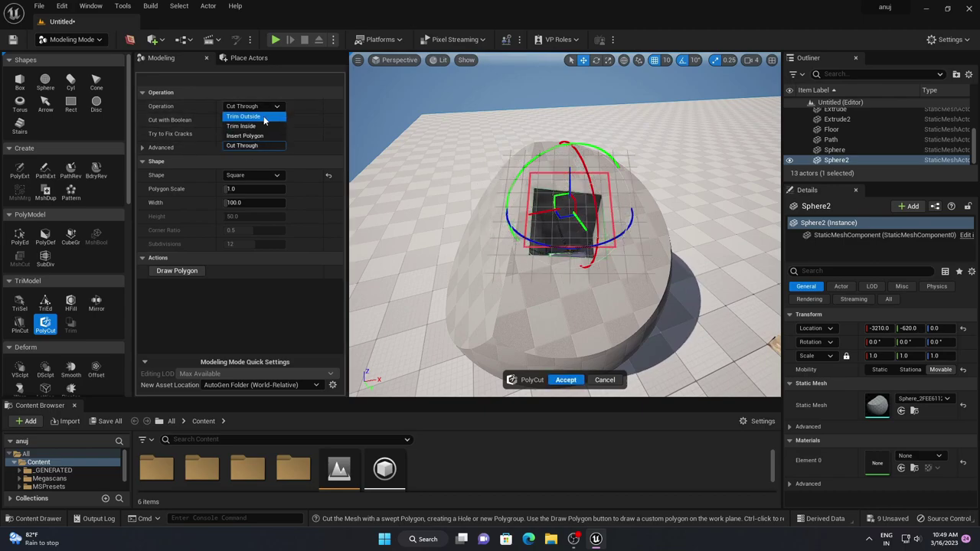
left_click(263, 117)
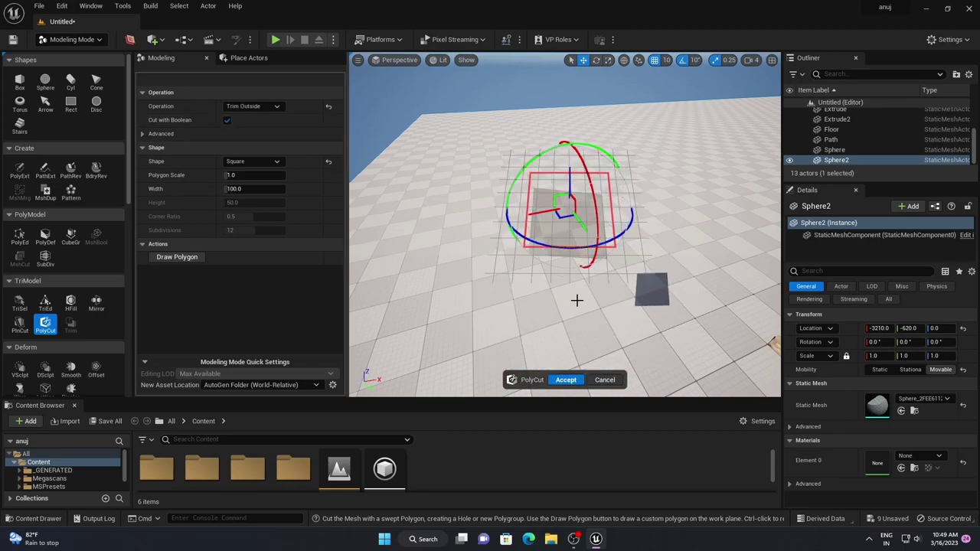
mouse_move(577, 299)
right_mouse_down()
mouse_move(582, 267)
mouse_move(585, 297)
right_mouse_up()
left_click(264, 106)
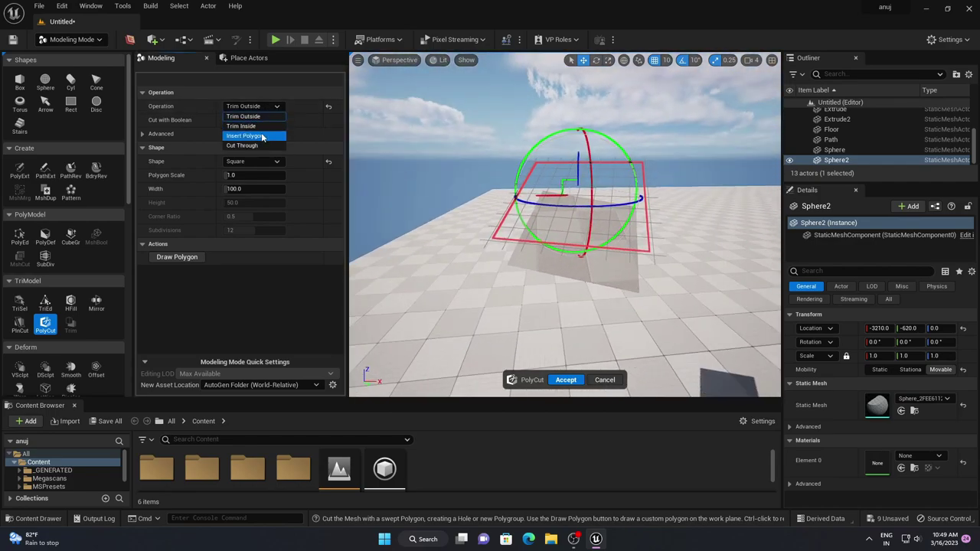
left_click(261, 136)
mouse_move(567, 229)
right_mouse_down()
mouse_move(581, 229)
mouse_move(602, 205)
right_mouse_up()
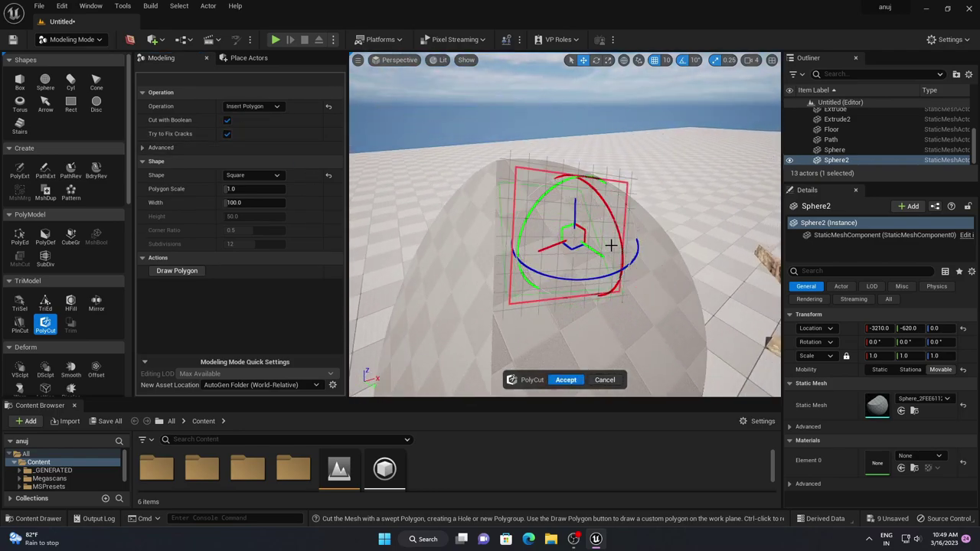
- Return the operation to Cut Through and move the square cutter up the dome
left_click(255, 105)
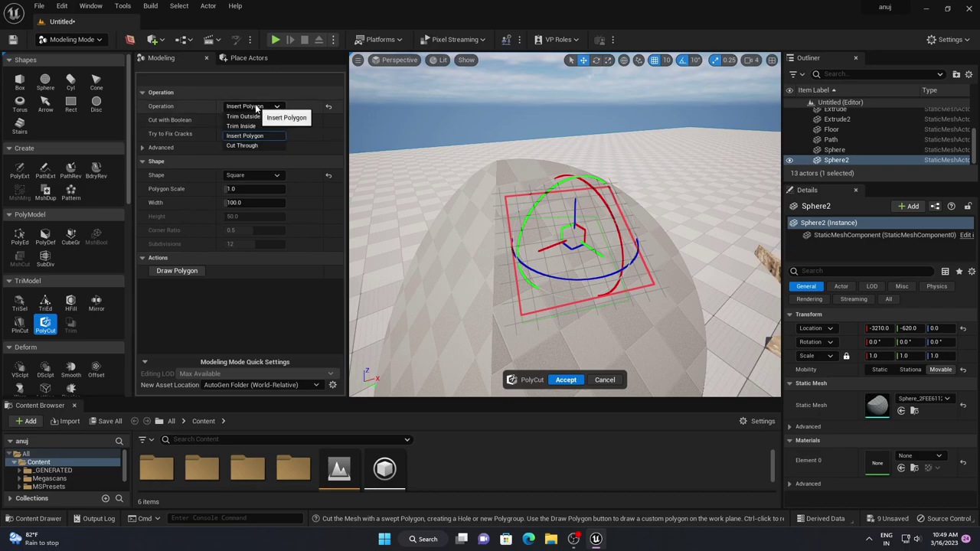
left_click(254, 144)
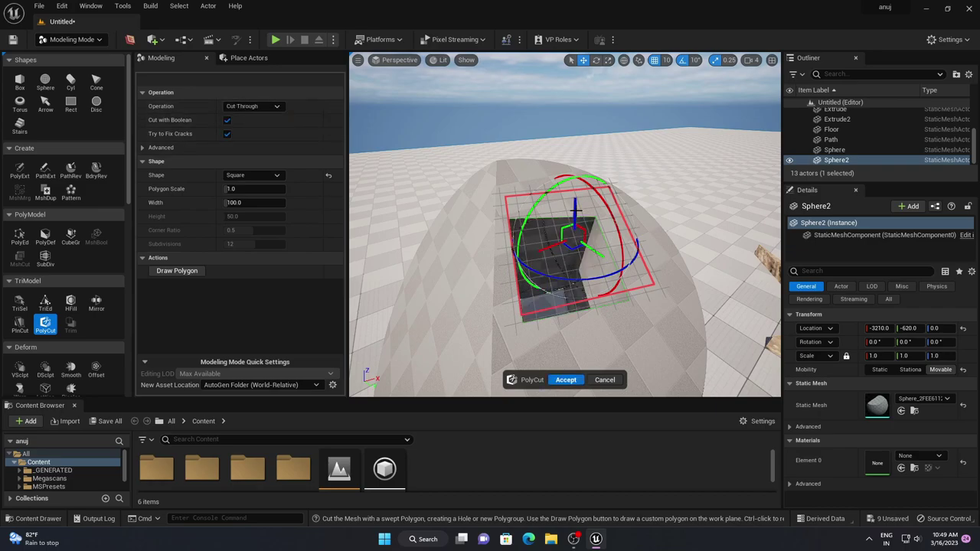
left_click_drag(574, 205, 568, 183)
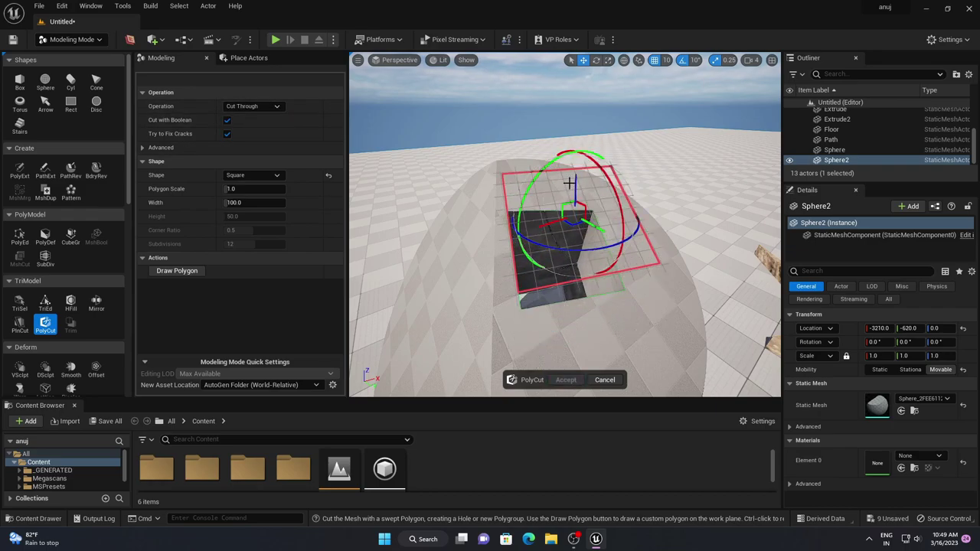
mouse_move(569, 182)
right_mouse_down()
mouse_move(627, 312)
mouse_move(618, 326)
right_mouse_up()
left_click(567, 379)
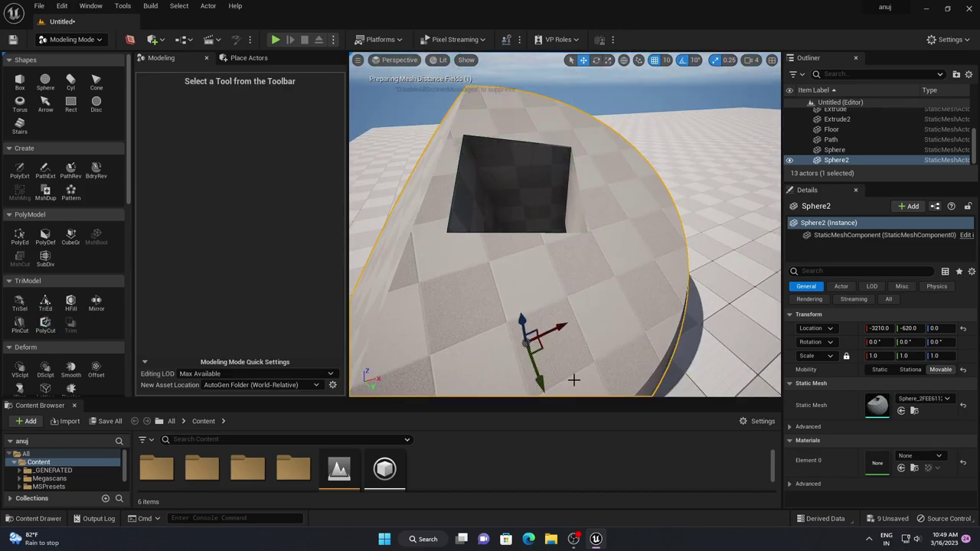
mouse_move(574, 380)
right_mouse_down()
mouse_move(575, 390)
mouse_move(576, 360)
right_mouse_up()
right_click_drag(565, 229, 564, 230)
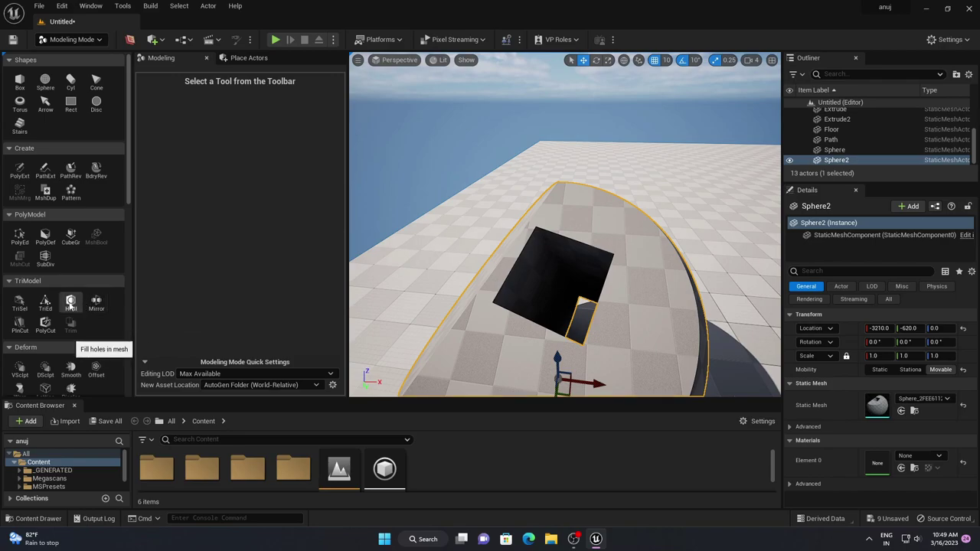
scroll(58, 352, "down", 2)
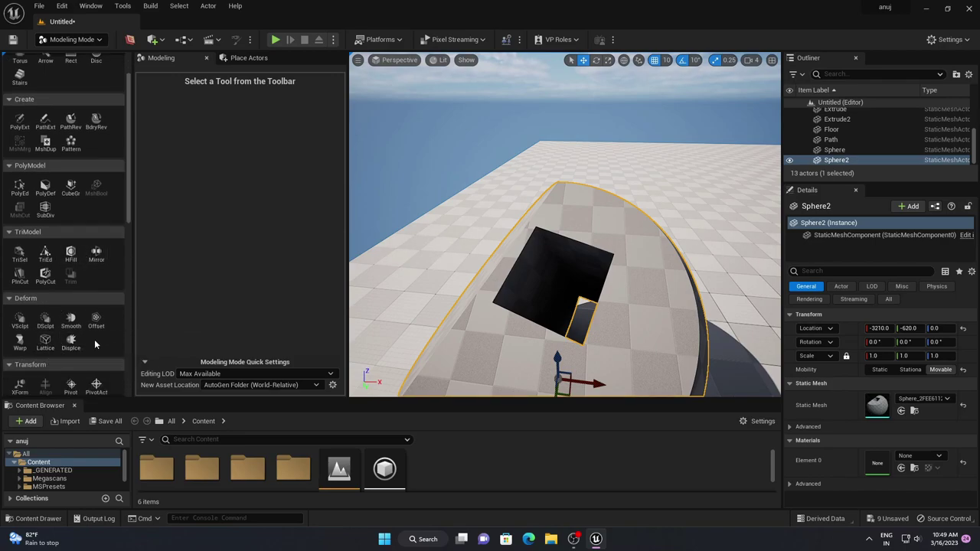
scroll(94, 345, "down", 5)
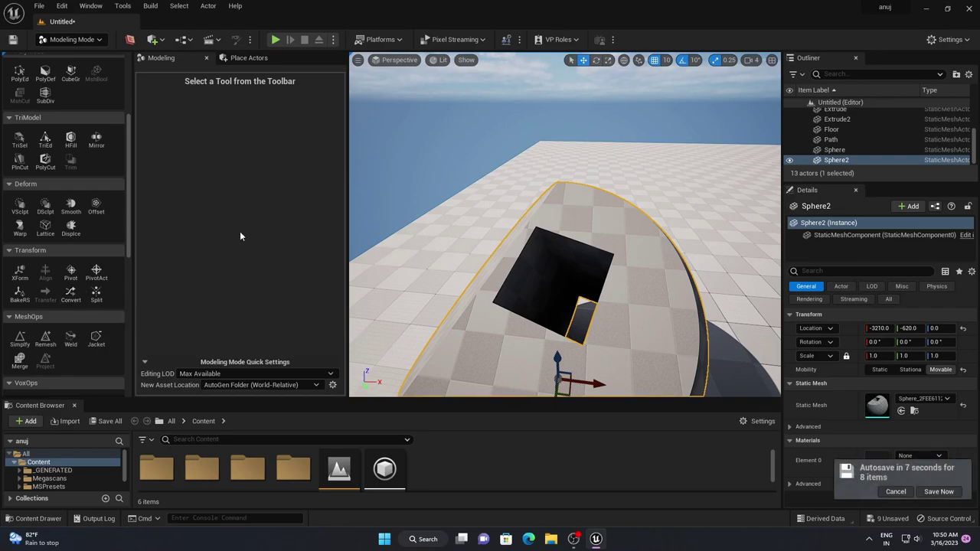
scroll(61, 258, "down", 1)
scroll(62, 258, "down", 1)
scroll(61, 258, "down", 3)
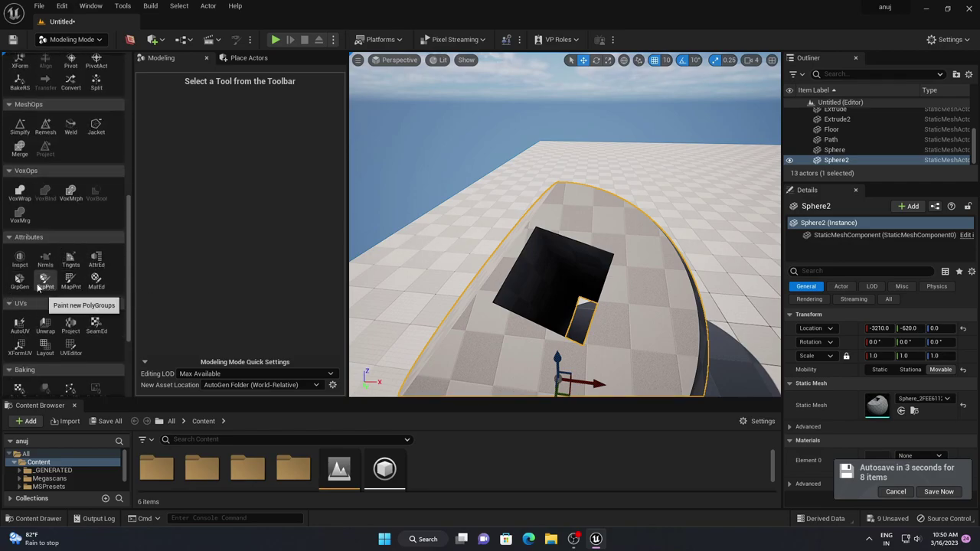
right_click_drag(486, 274, 470, 295)
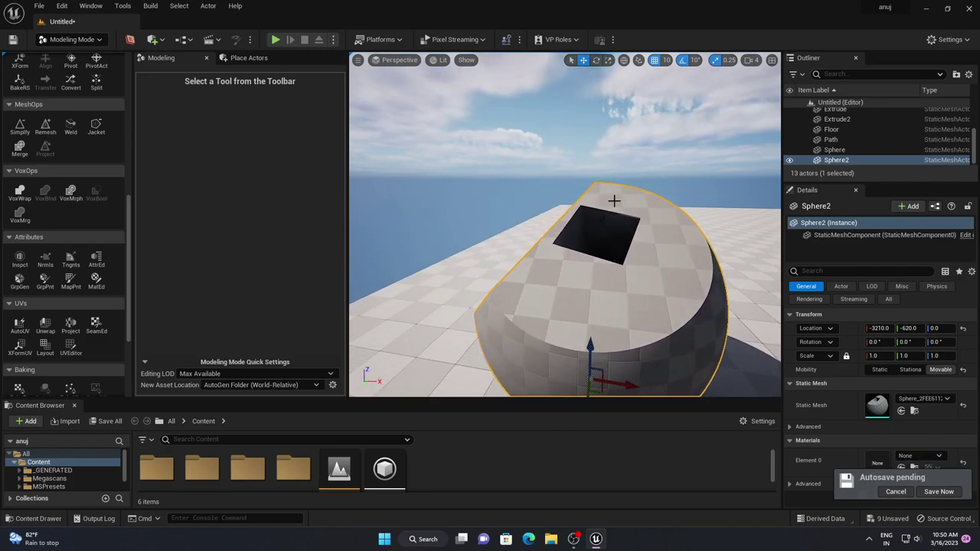
right_click_drag(478, 269, 478, 270)
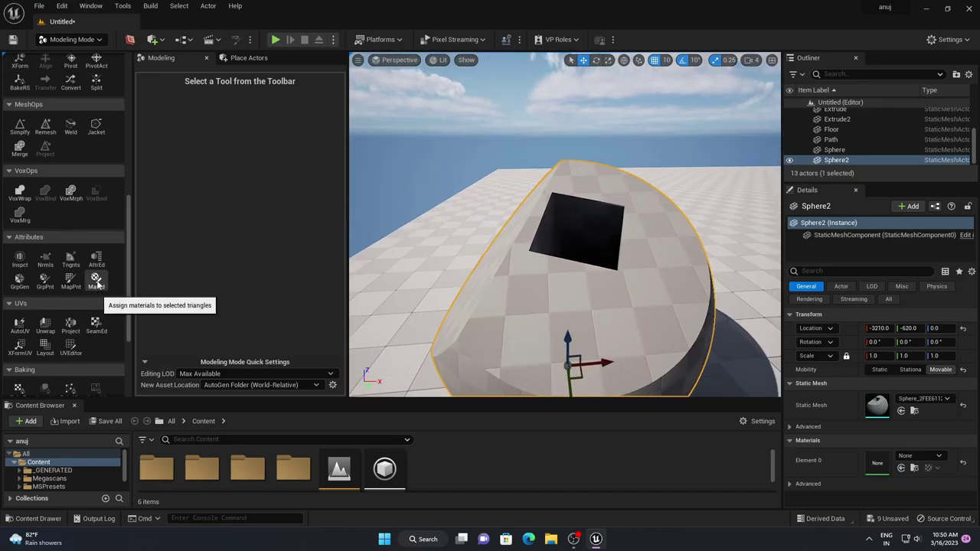
- Brush-select Sphere2's outer triangles, assign AliasReference in material slot 0, and accept
left_click(97, 282)
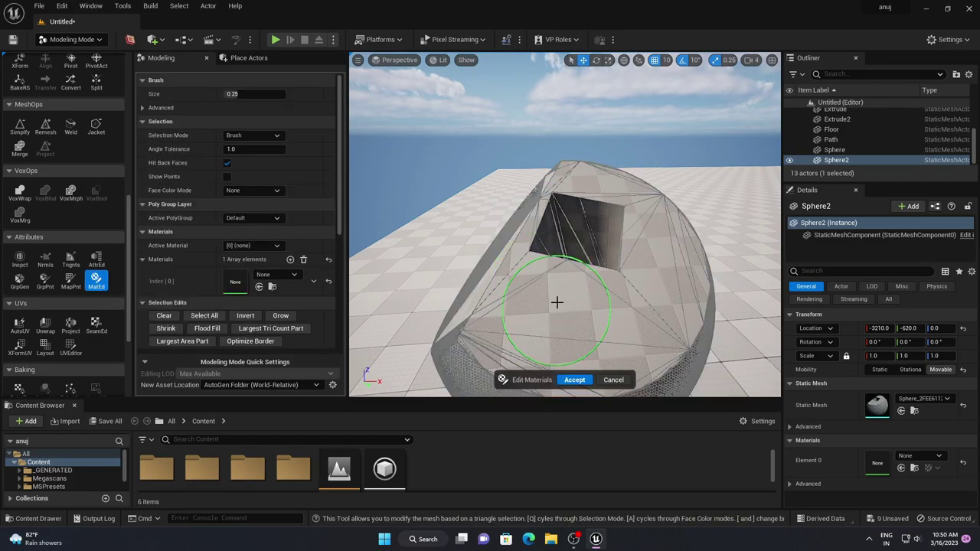
mouse_move(558, 299)
right_mouse_down()
mouse_move(548, 282)
mouse_move(582, 265)
mouse_move(529, 291)
right_mouse_up()
mouse_move(529, 291)
left_mouse_down()
mouse_move(551, 358)
mouse_move(510, 291)
mouse_move(491, 323)
mouse_move(477, 291)
mouse_move(528, 187)
mouse_move(579, 171)
mouse_move(634, 280)
mouse_move(531, 280)
mouse_move(590, 240)
mouse_move(553, 225)
mouse_move(543, 245)
mouse_move(567, 278)
mouse_move(535, 241)
left_mouse_up()
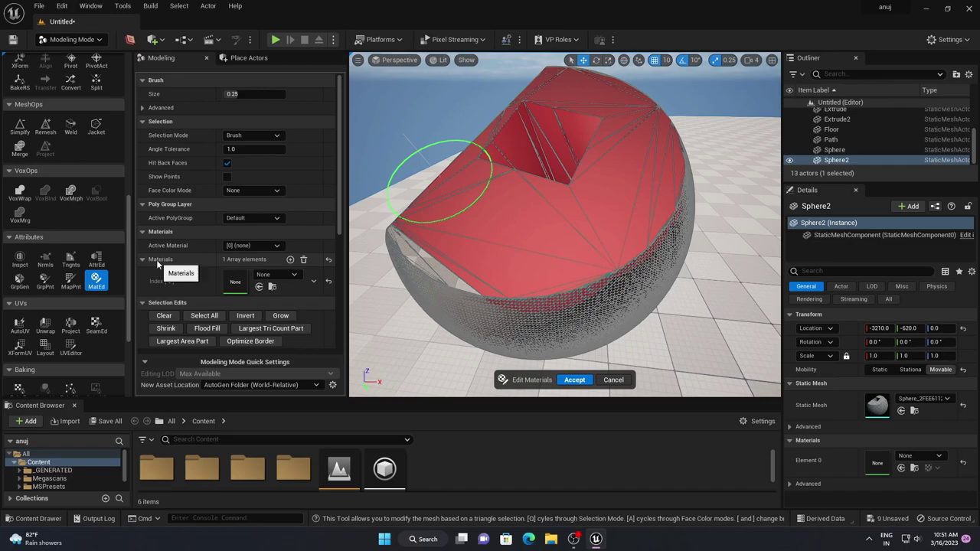
left_click(276, 275)
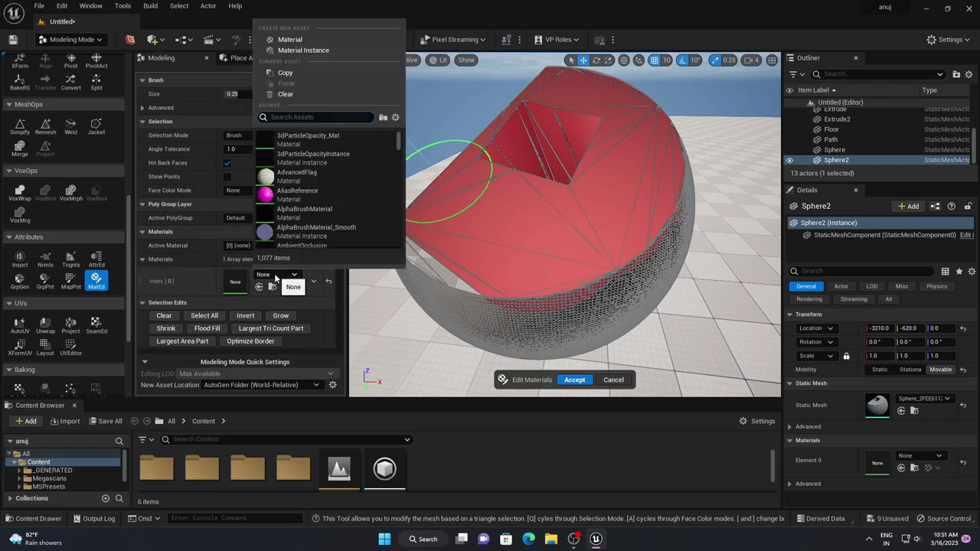
left_click(298, 195)
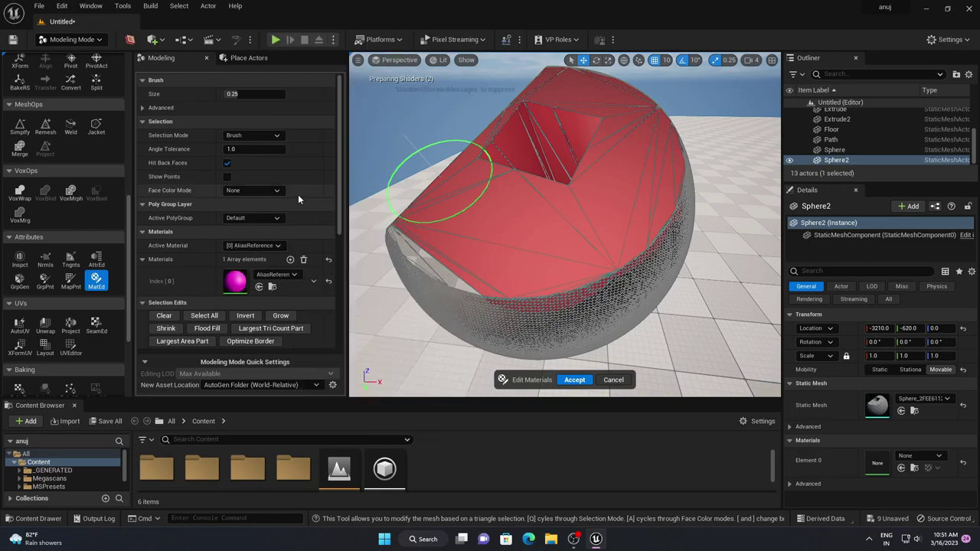
scroll(253, 260, "down", 3)
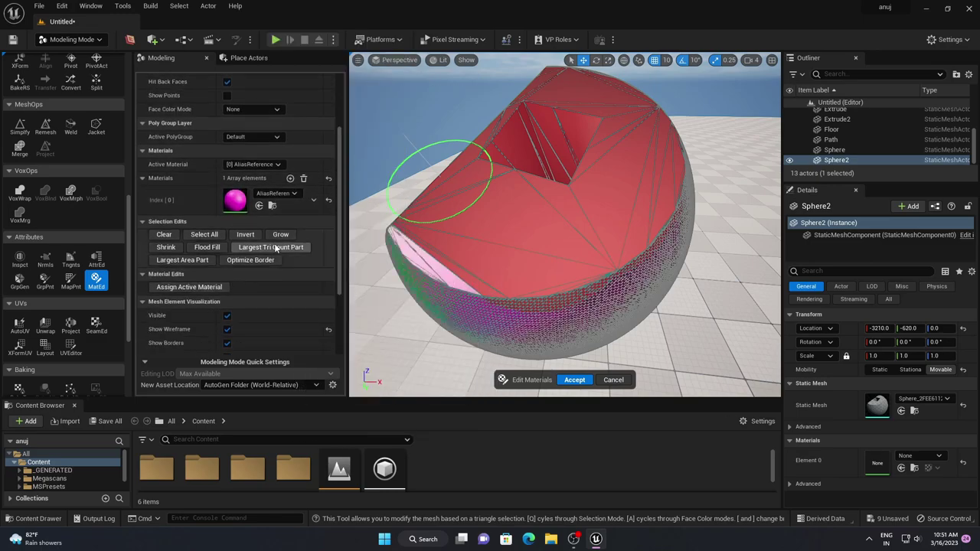
left_click(205, 272)
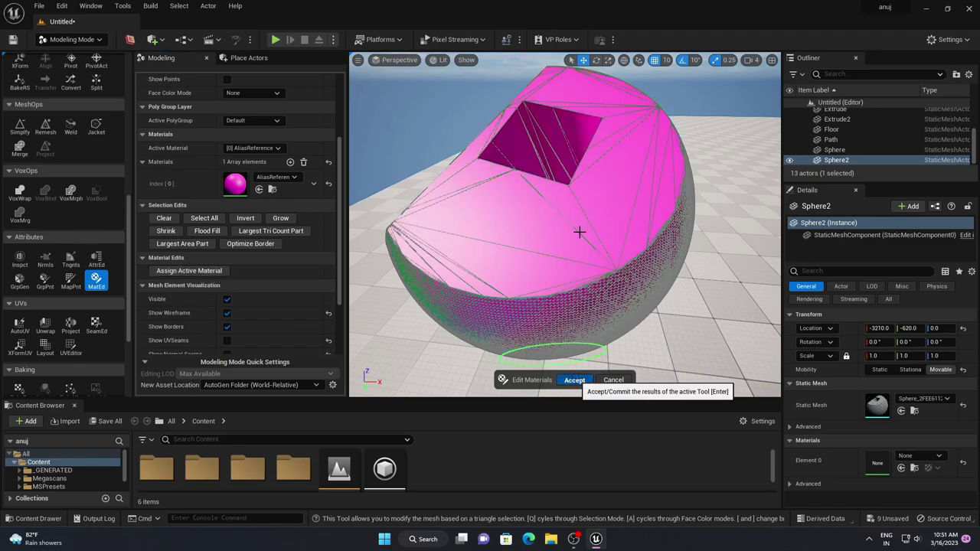
left_click(574, 379)
mouse_move(527, 273)
right_mouse_down()
mouse_move(494, 341)
mouse_move(630, 227)
mouse_move(578, 236)
right_mouse_up()
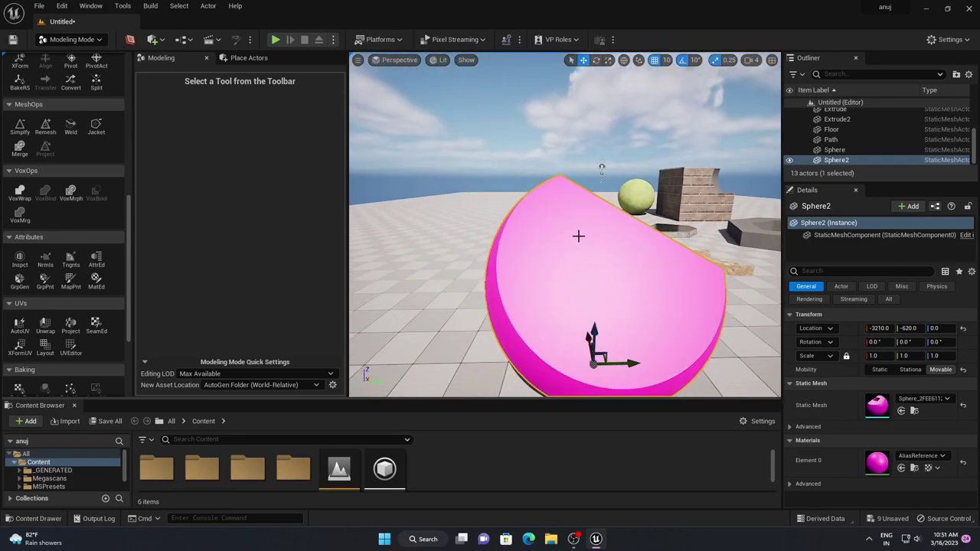
- Paint-select the flat cut face and assign M_Brick_Hewn_Stone from a new second material slot
left_click(96, 279)
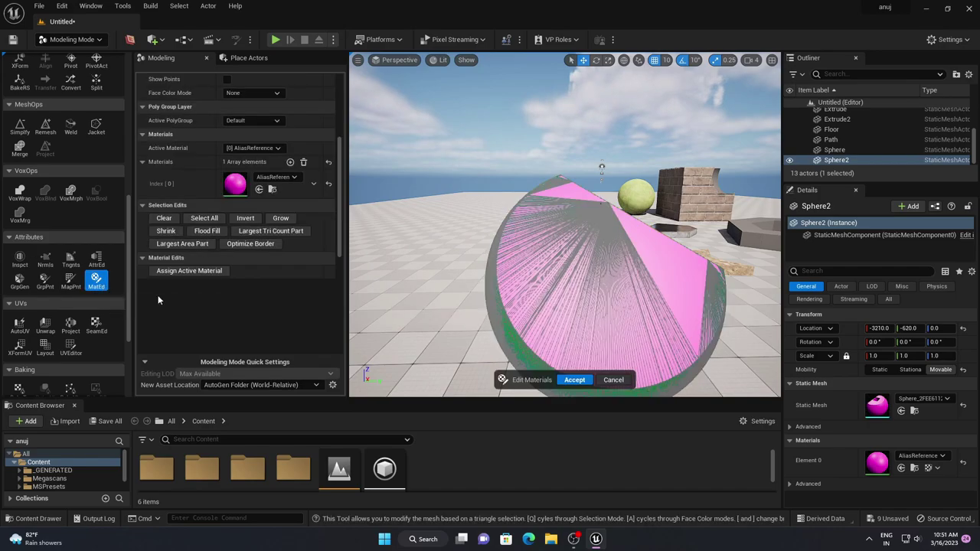
mouse_move(570, 233)
left_mouse_down()
mouse_move(596, 318)
mouse_move(687, 276)
mouse_move(473, 269)
left_mouse_up()
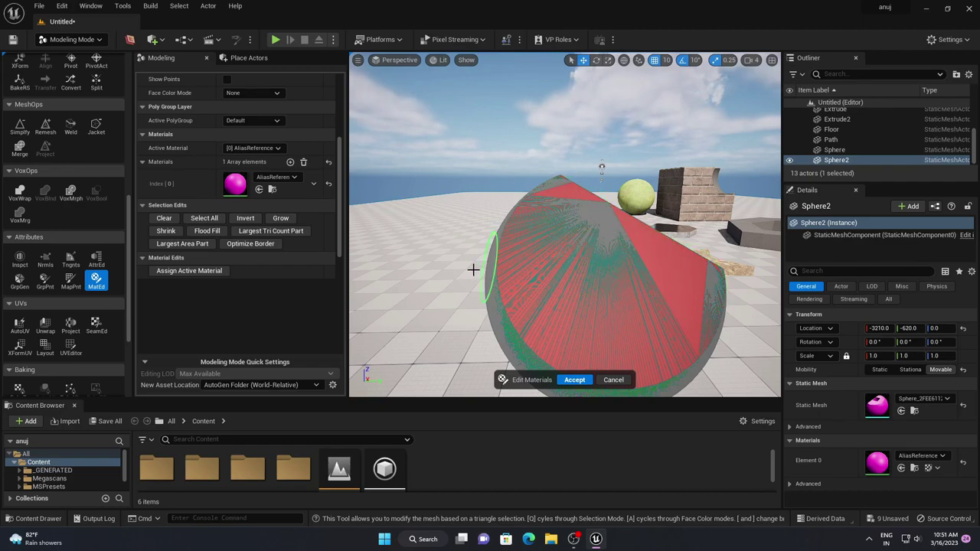
left_click(290, 162)
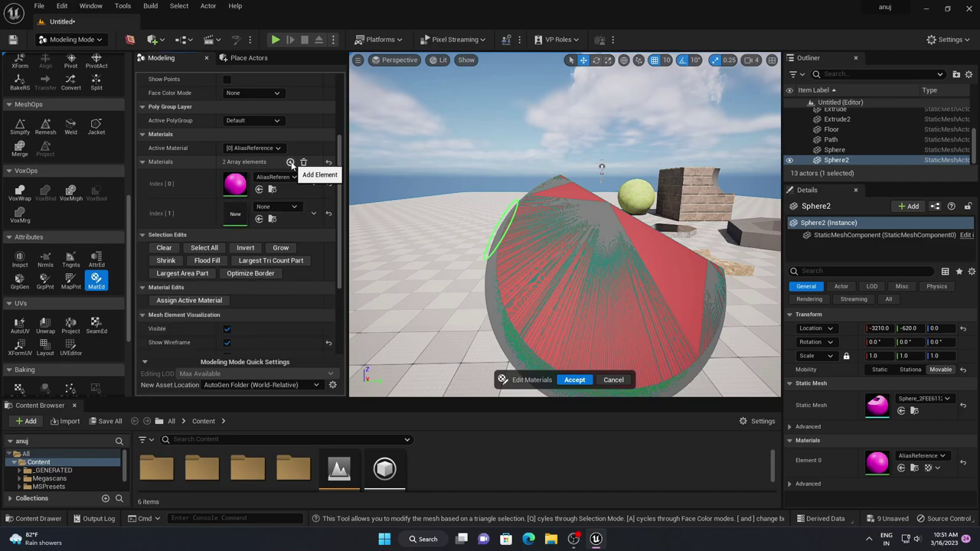
left_click(283, 207)
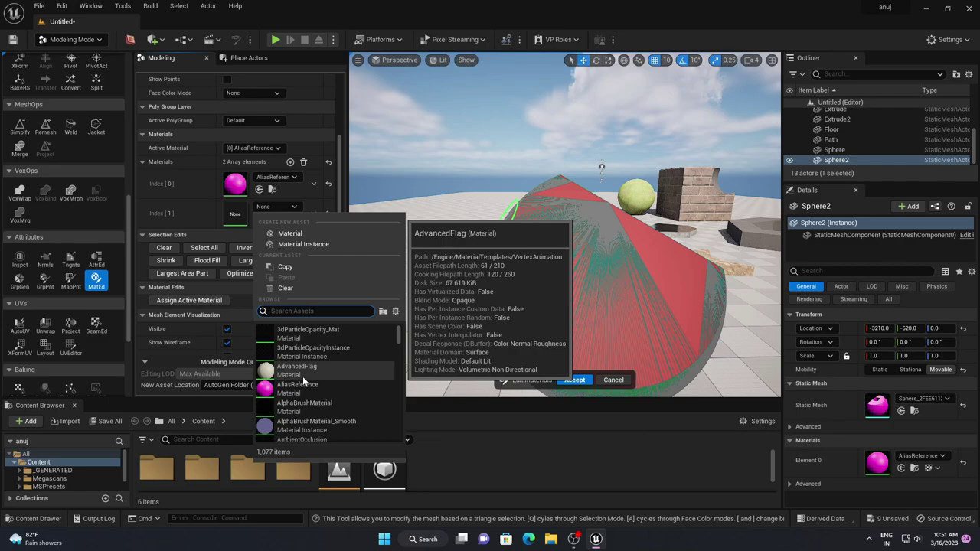
type("brick")
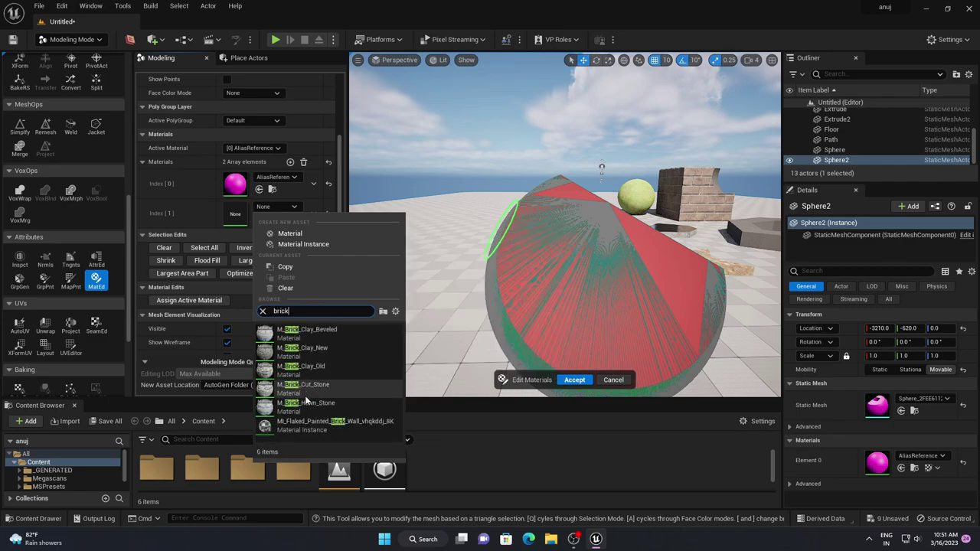
left_click(305, 405)
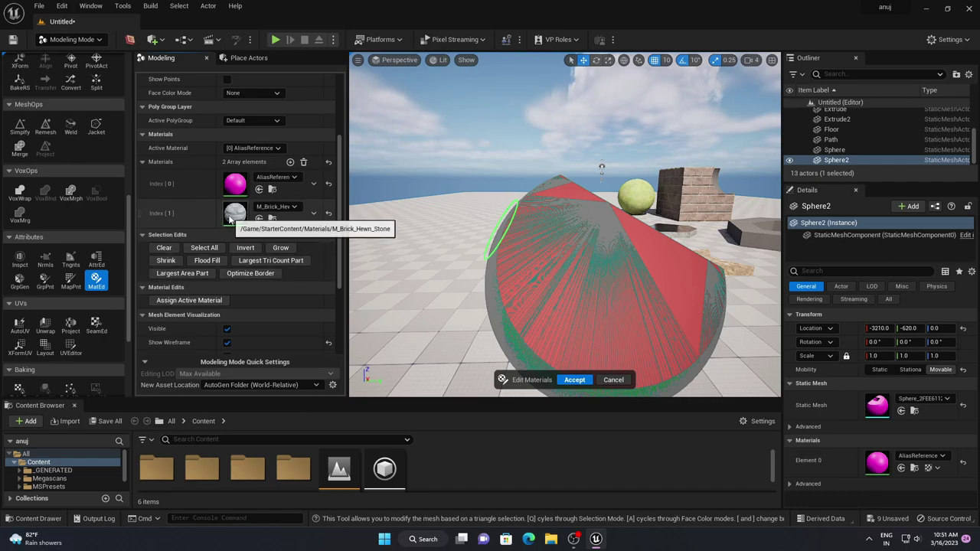
left_click(245, 149)
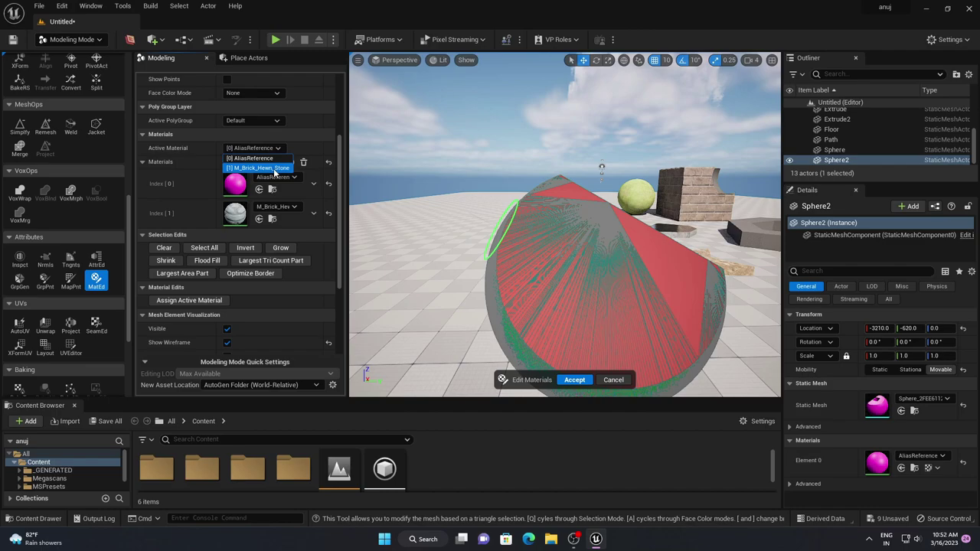
left_click(274, 167)
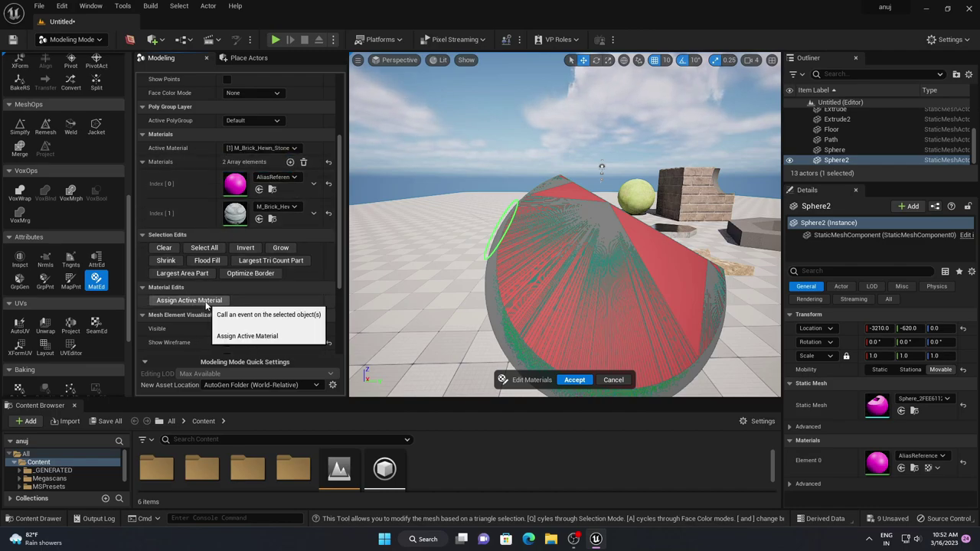
left_click(206, 301)
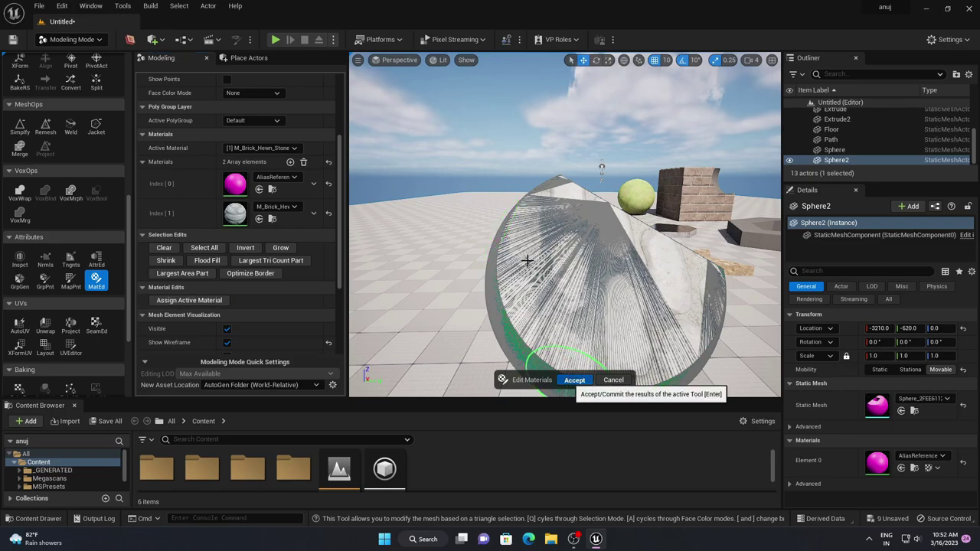
- Accept the material edit, frame Sphere2, and orbit to inspect the stone-brick cut face
key("Return")
mouse_move(489, 252)
right_mouse_down()
mouse_move(610, 250)
mouse_move(677, 186)
right_mouse_up()
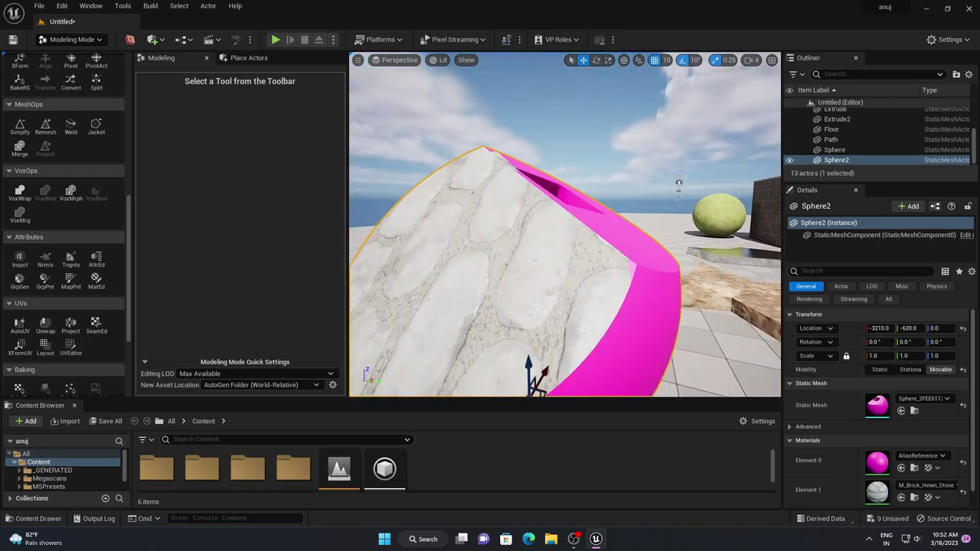
key("f")
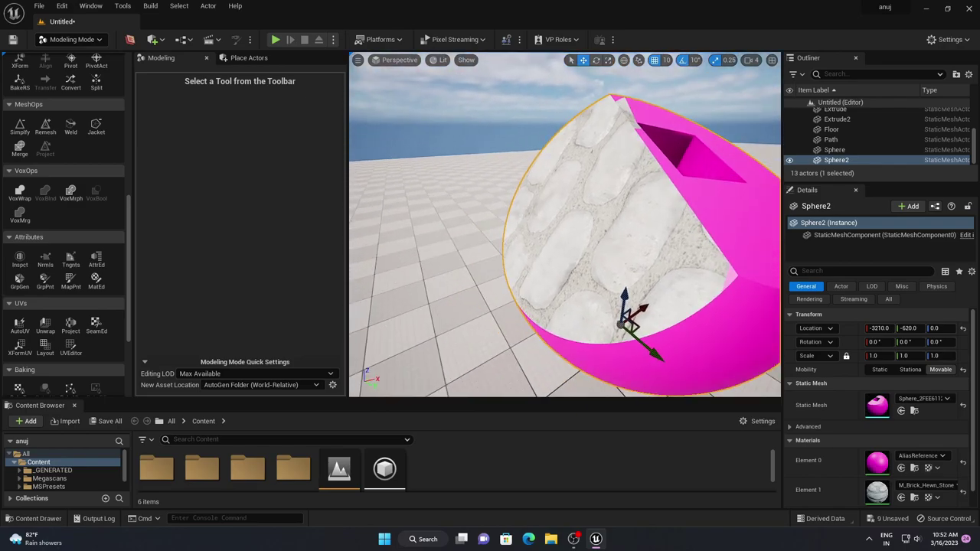
right_click_drag(582, 230, 623, 206)
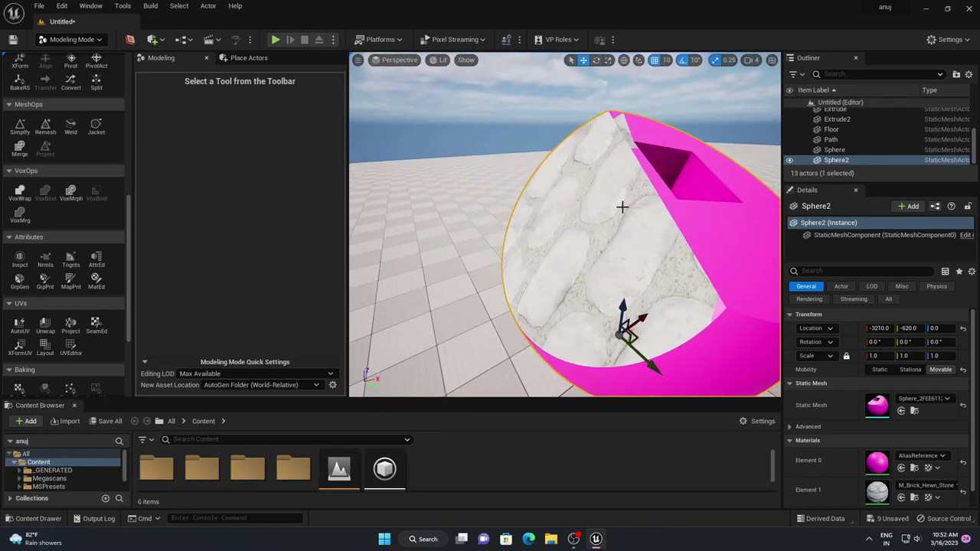
scroll(623, 206, "down", 3)
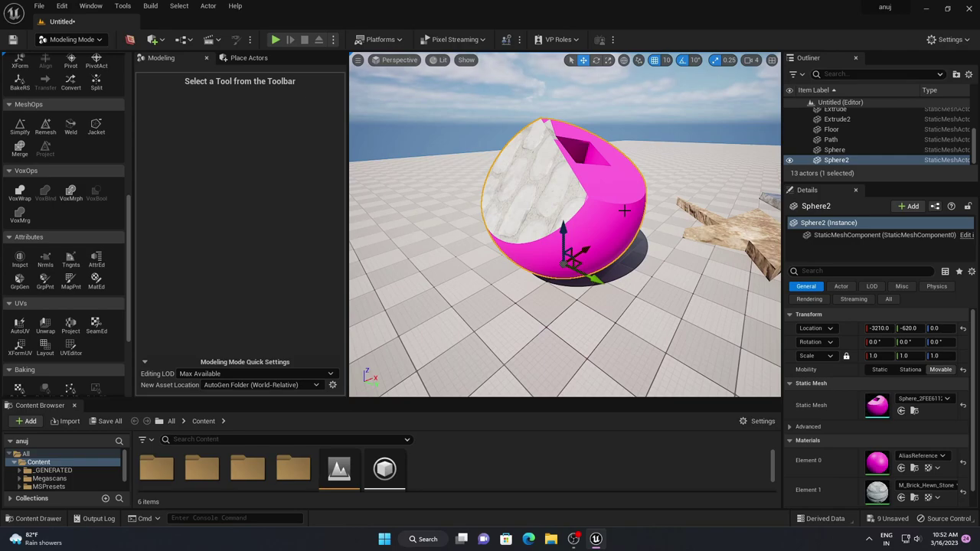
right_click_drag(625, 210, 600, 120)
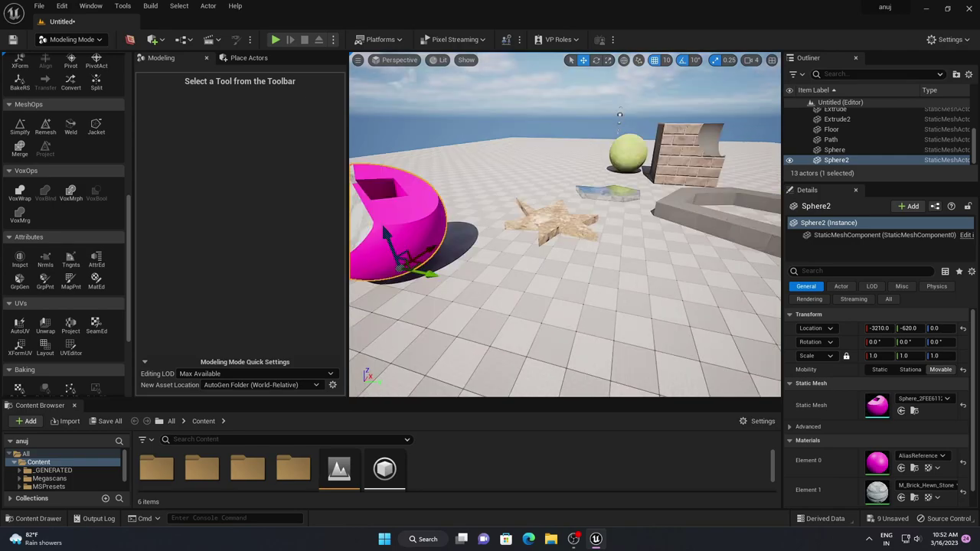
mouse_move(617, 284)
left_mouse_down()
mouse_move(616, 260)
mouse_move(617, 284)
left_mouse_up()
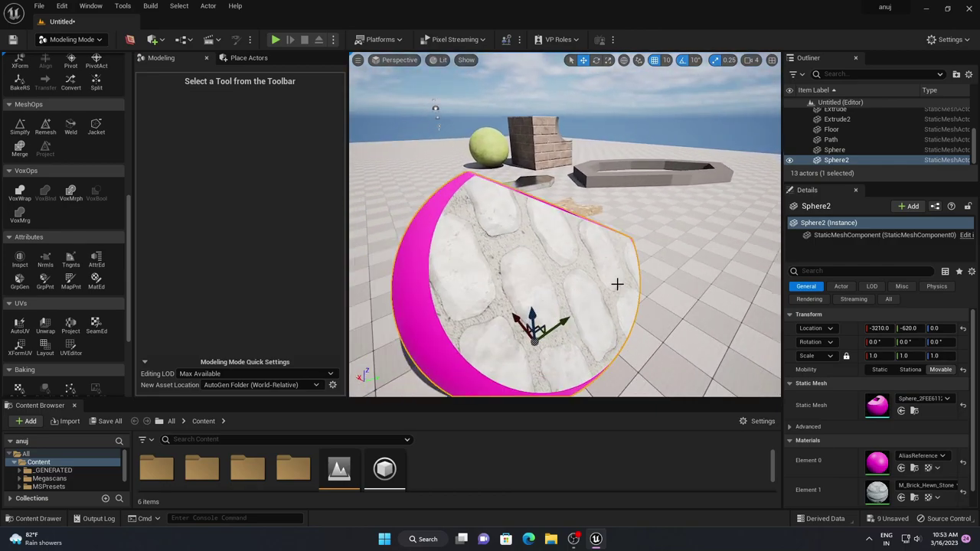